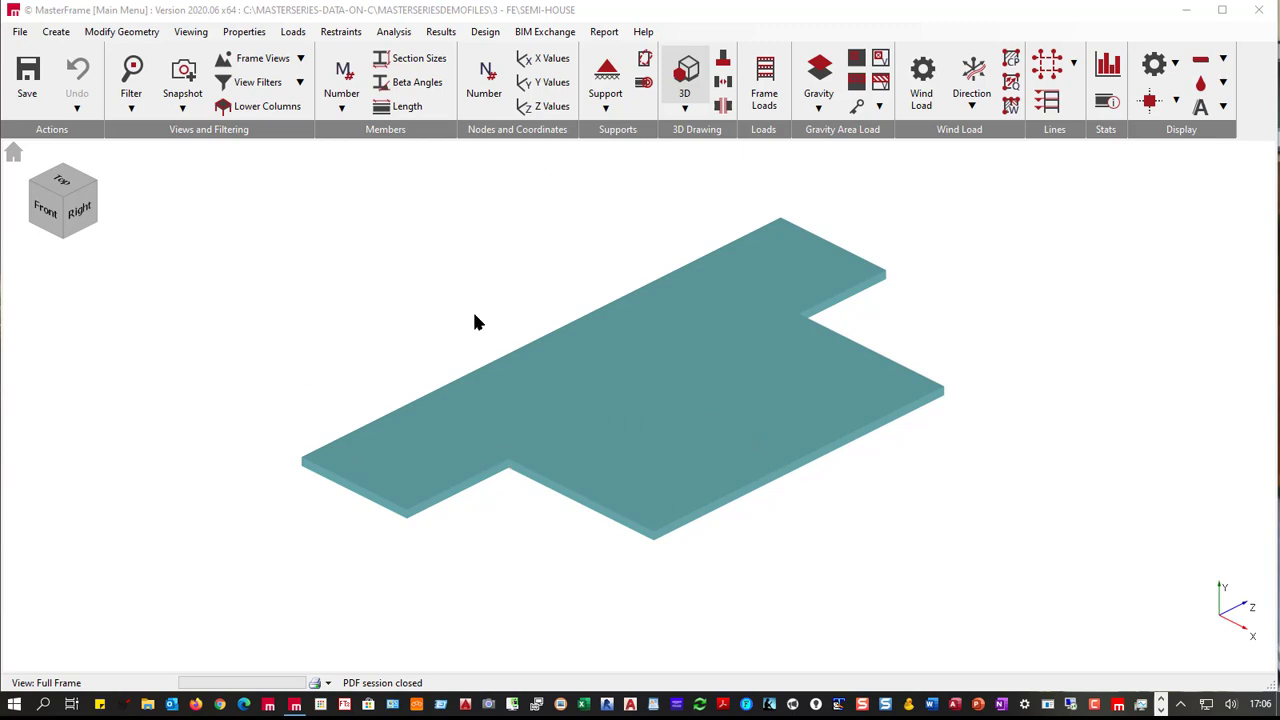
- Display the frame loads diagram on the slab, close it and switch off the 3D rendering
click(762, 90)
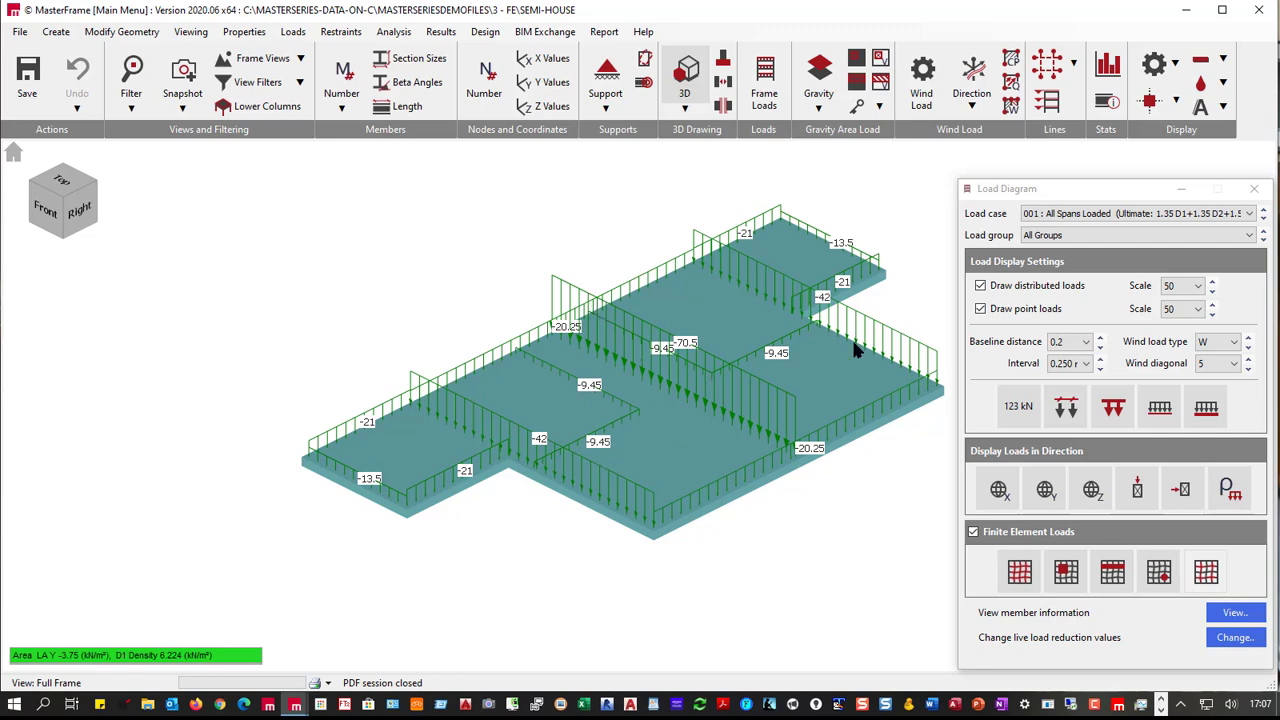
click(1256, 190)
click(686, 72)
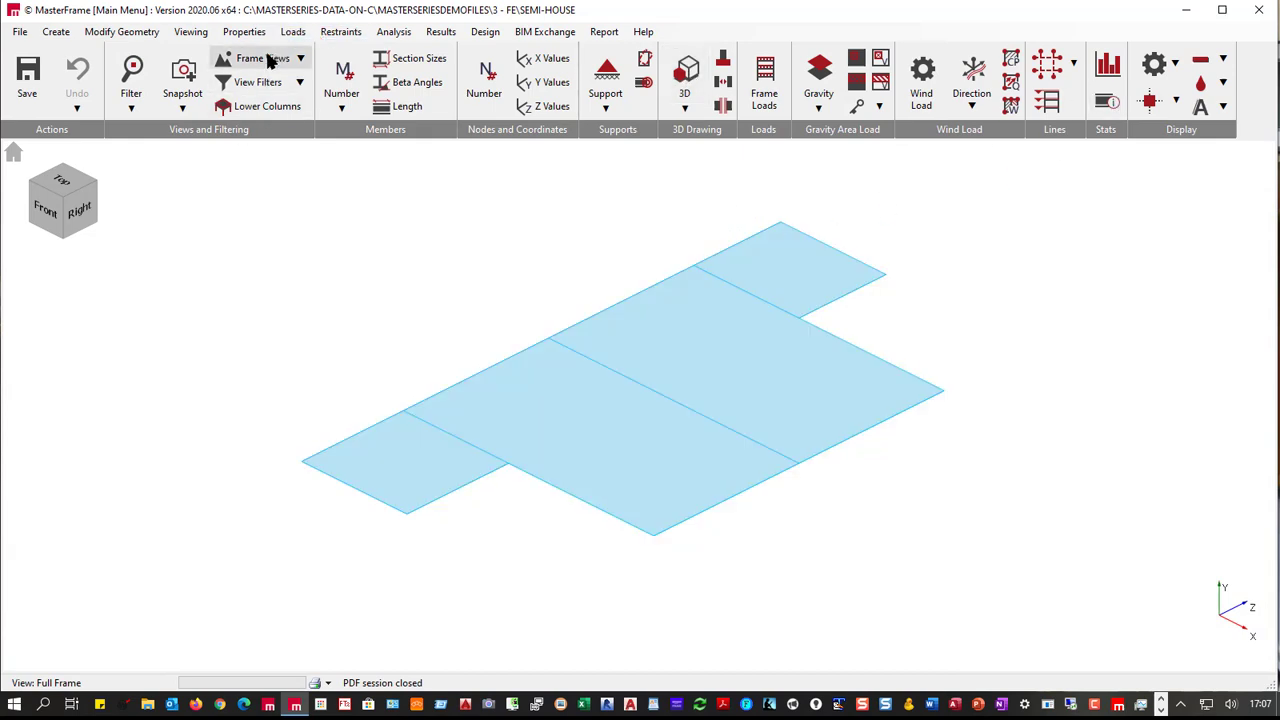
- Open the FE surface material properties and review the slab's thickness, grade and the available material factor reductions
click(244, 32)
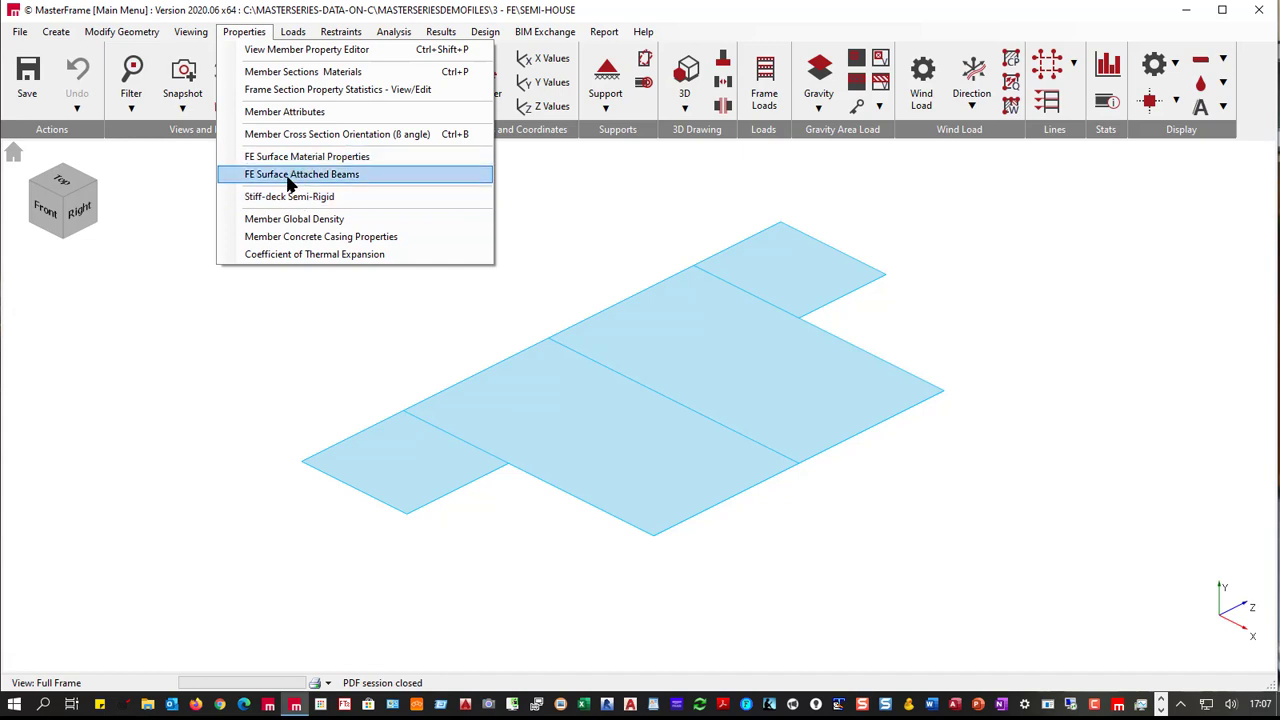
click(308, 158)
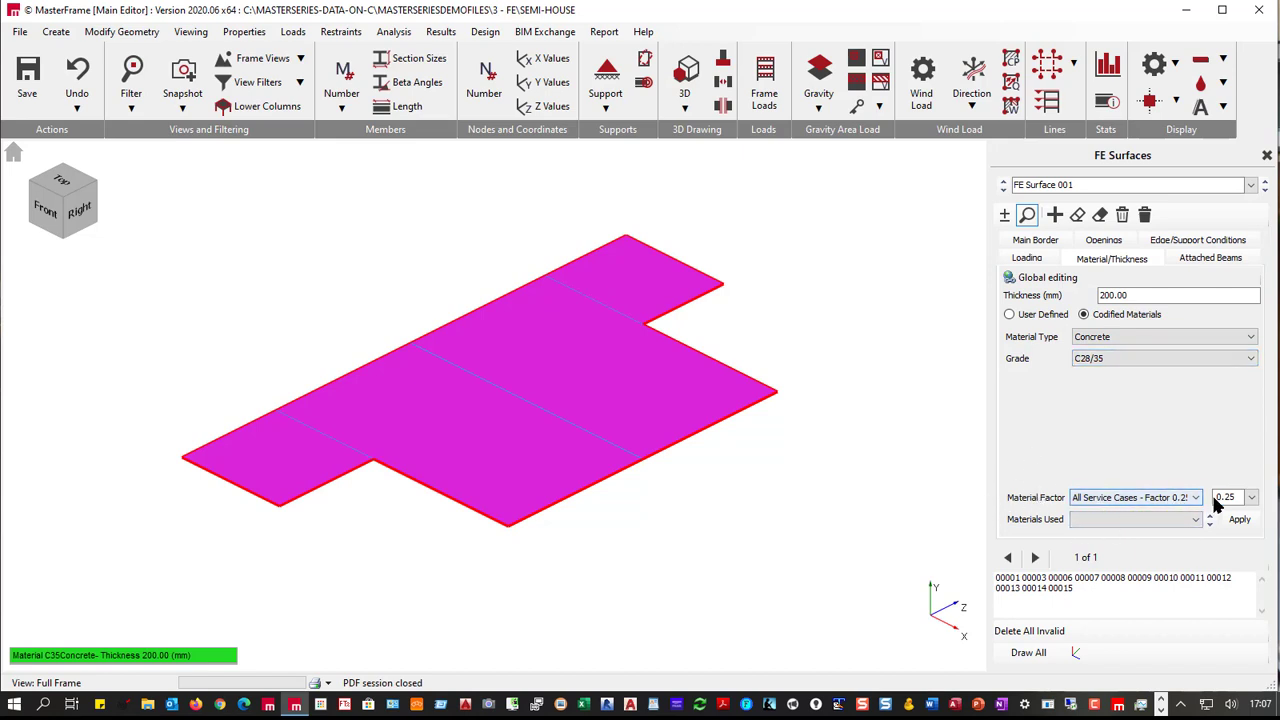
click(1249, 498)
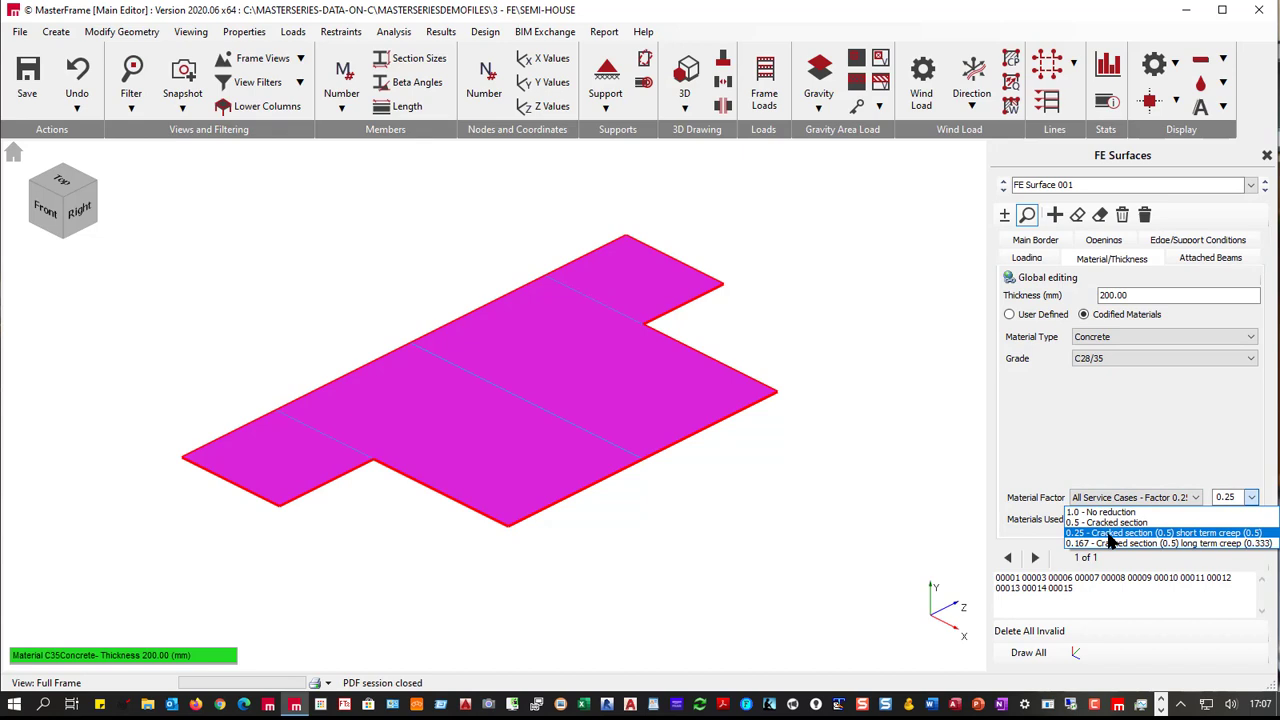
click(1058, 393)
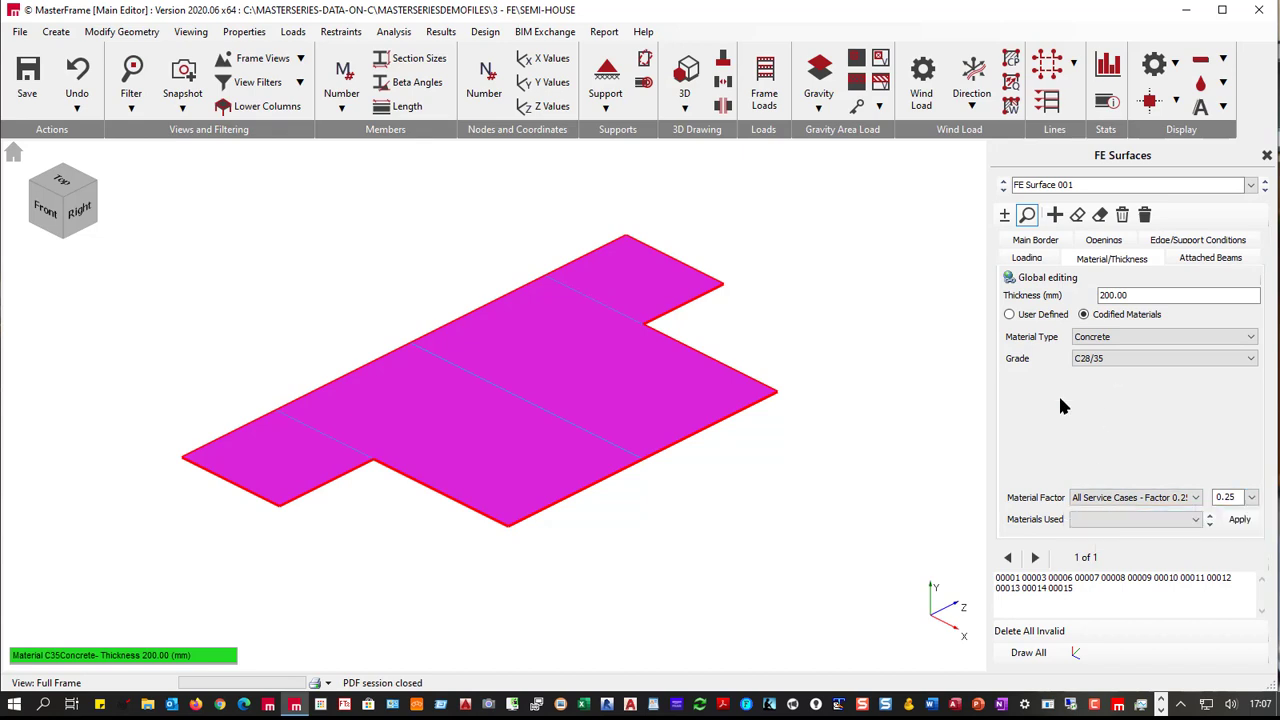
- Review the loads applied to FE Surface 001 one by one and in the full load list, and close the surface editor
click(1025, 259)
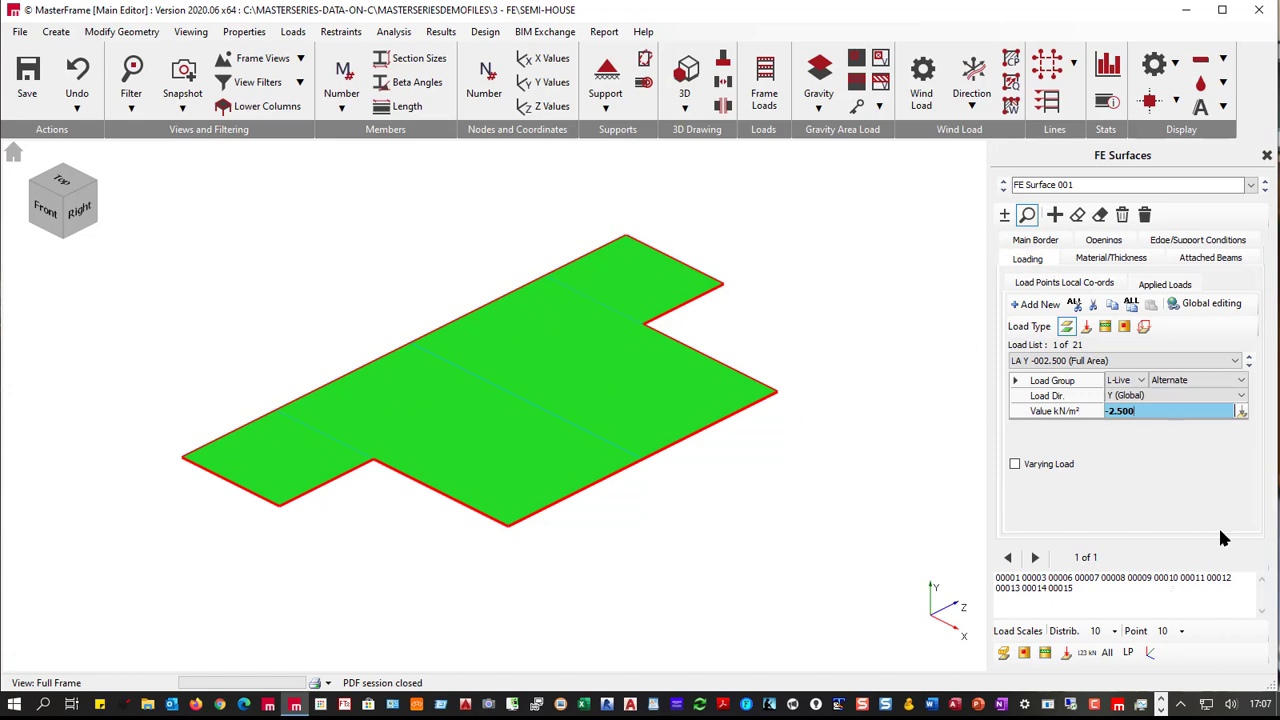
click(1248, 364)
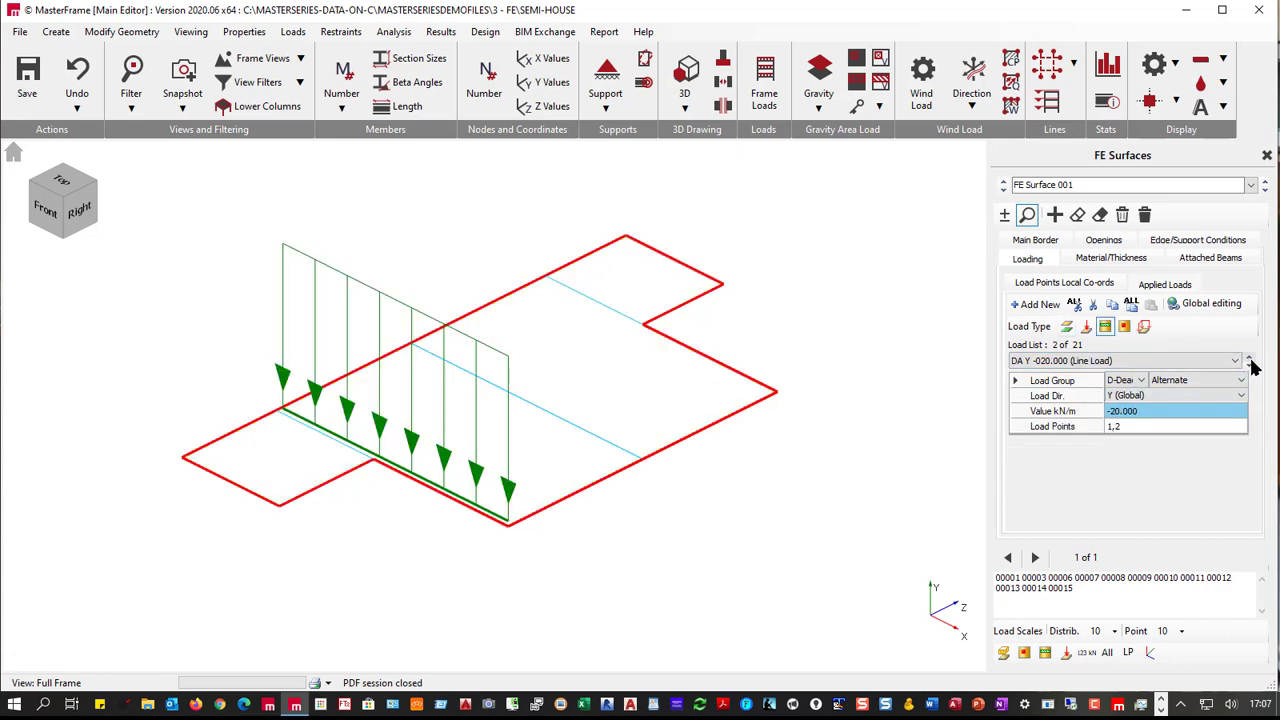
click(1249, 359)
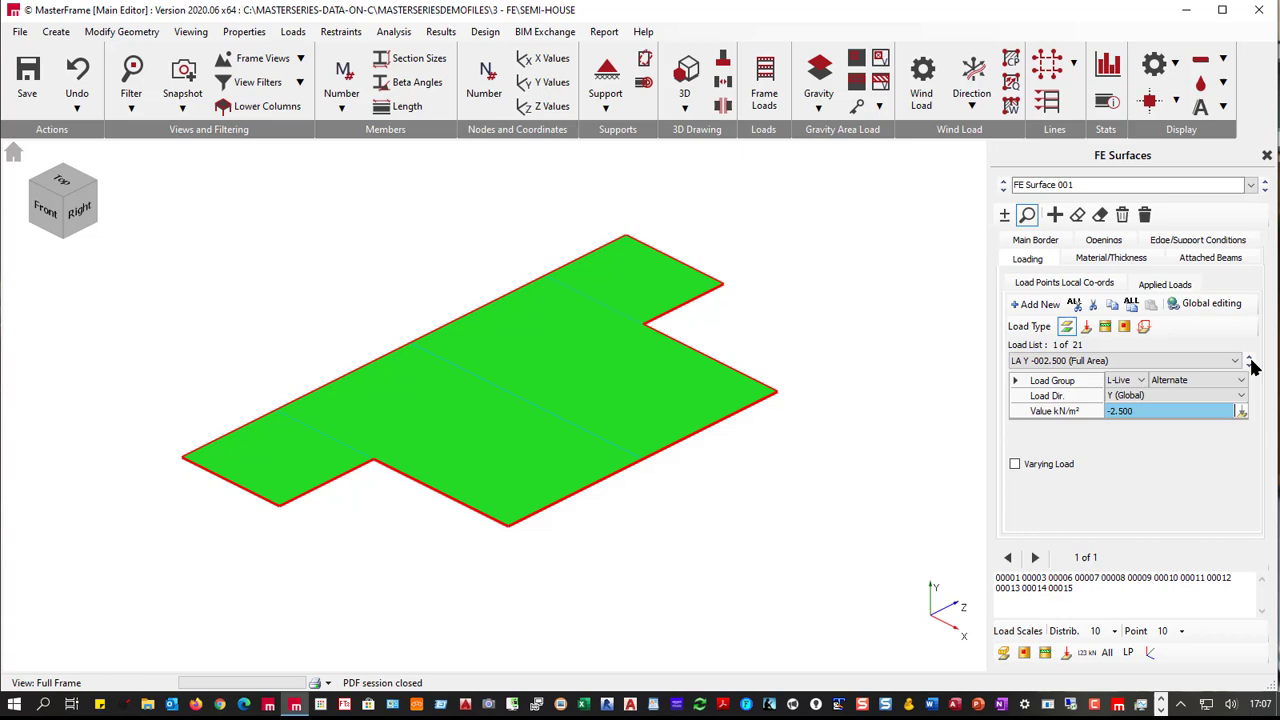
click(1249, 359)
click(1249, 366)
click(1249, 366)
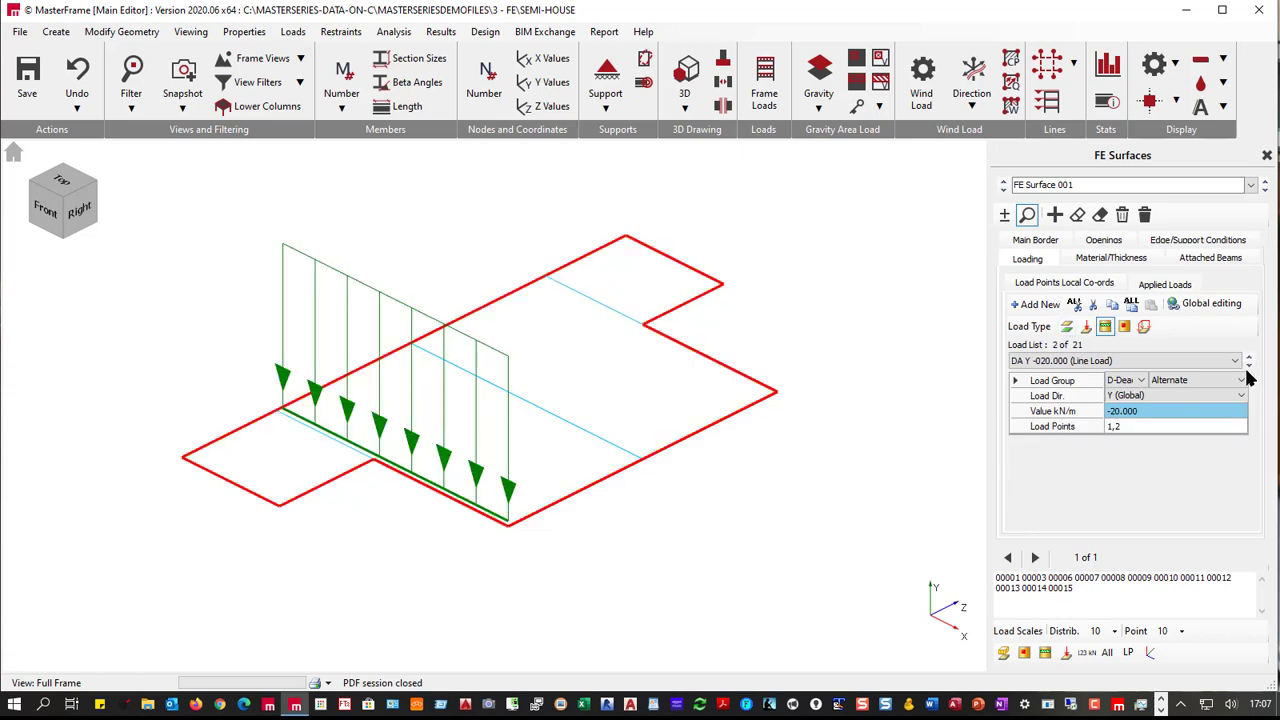
click(1249, 366)
click(1249, 366)
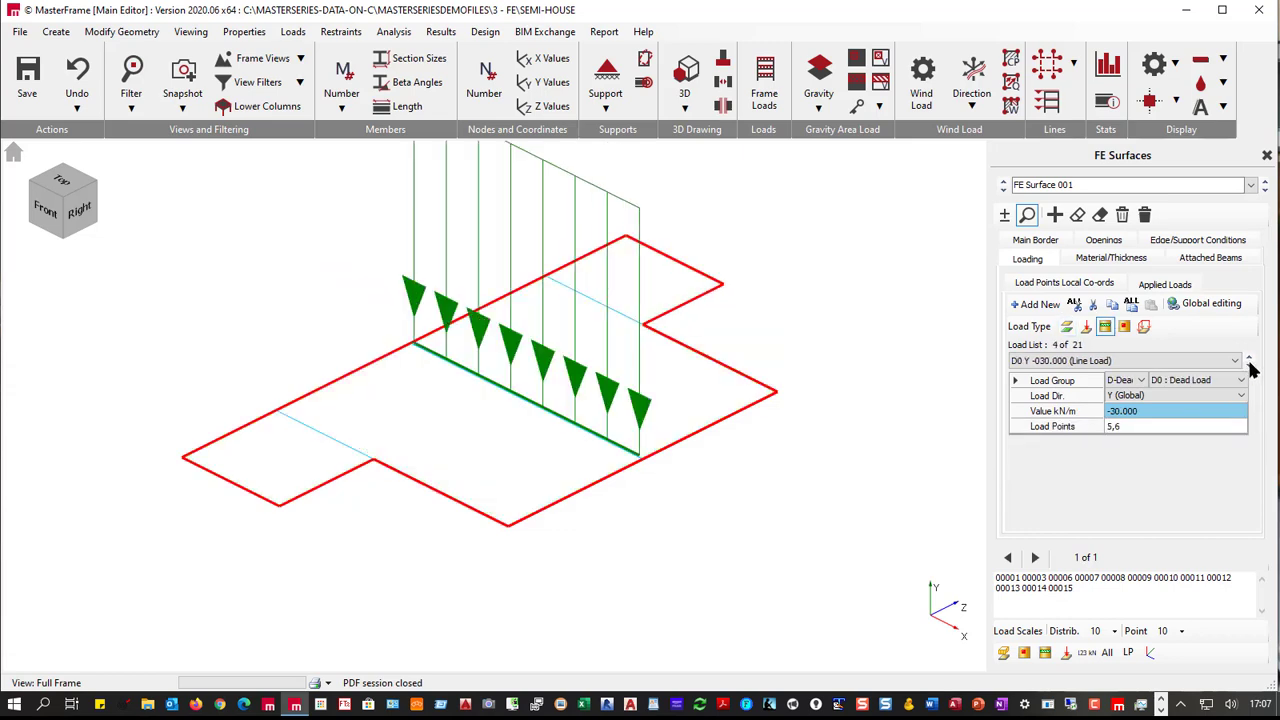
click(1249, 366)
click(1249, 366)
click(1249, 366)
click(1249, 366)
click(1249, 366)
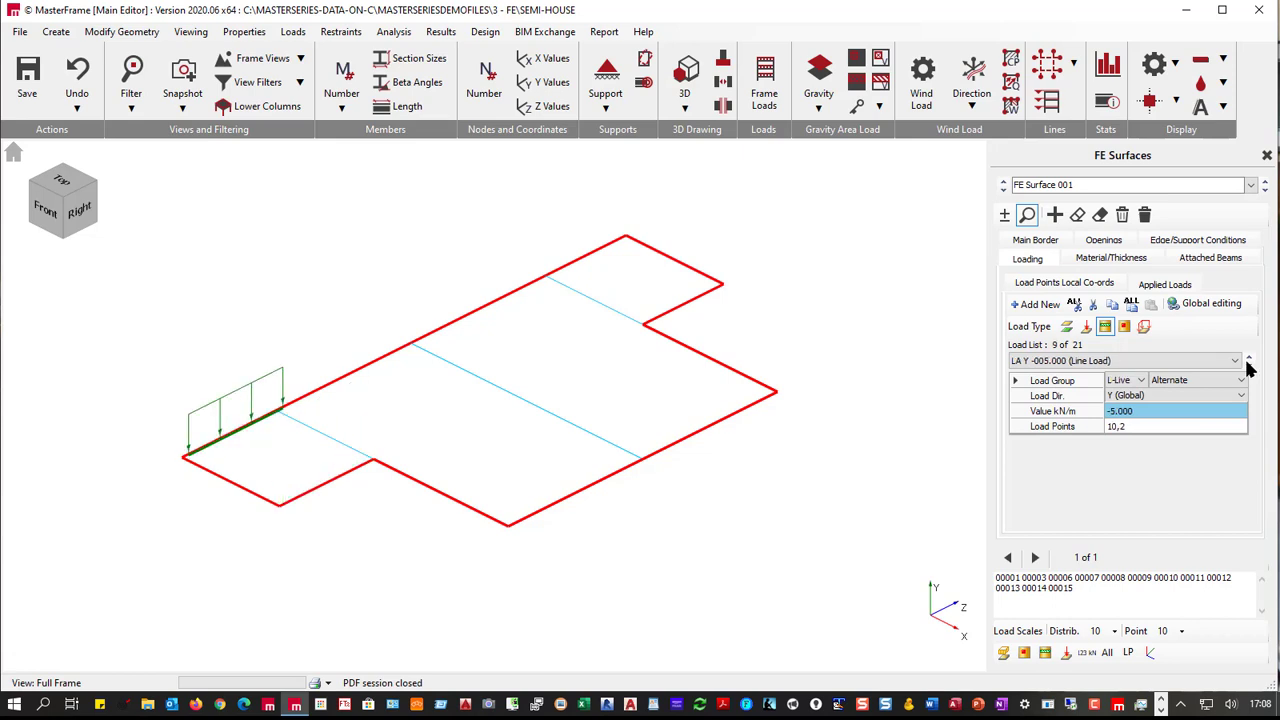
click(1249, 366)
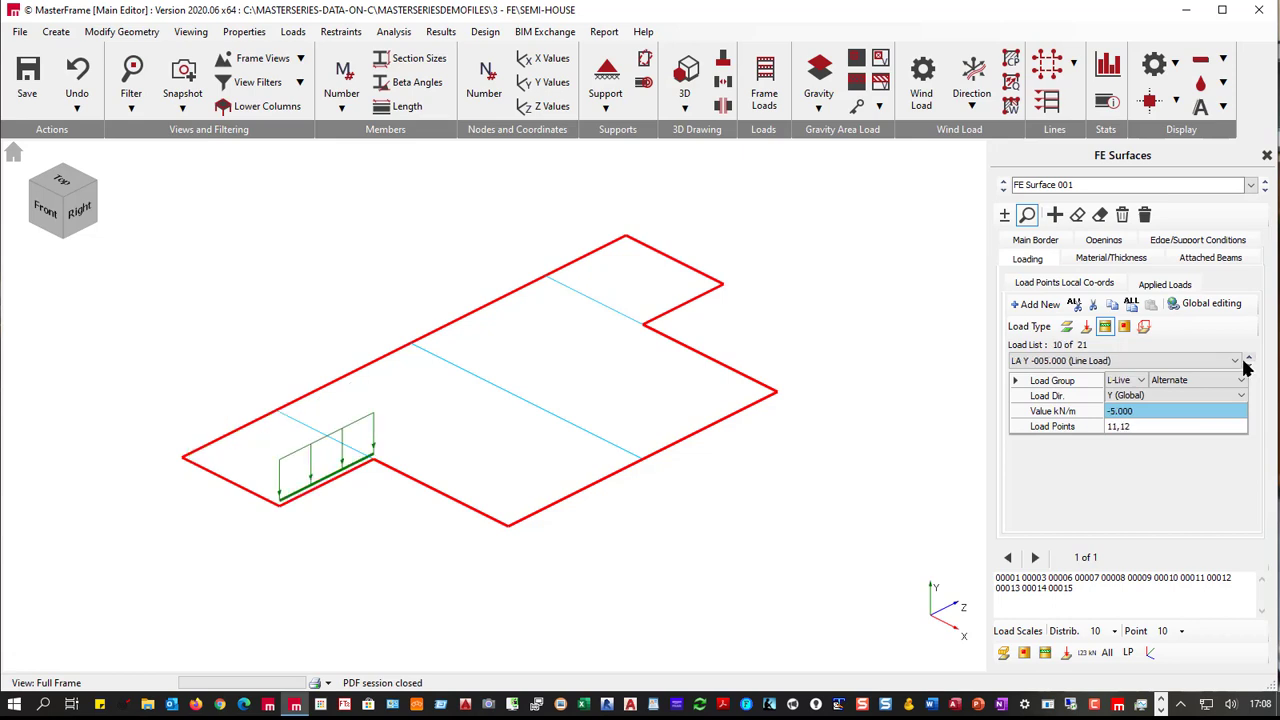
click(1238, 361)
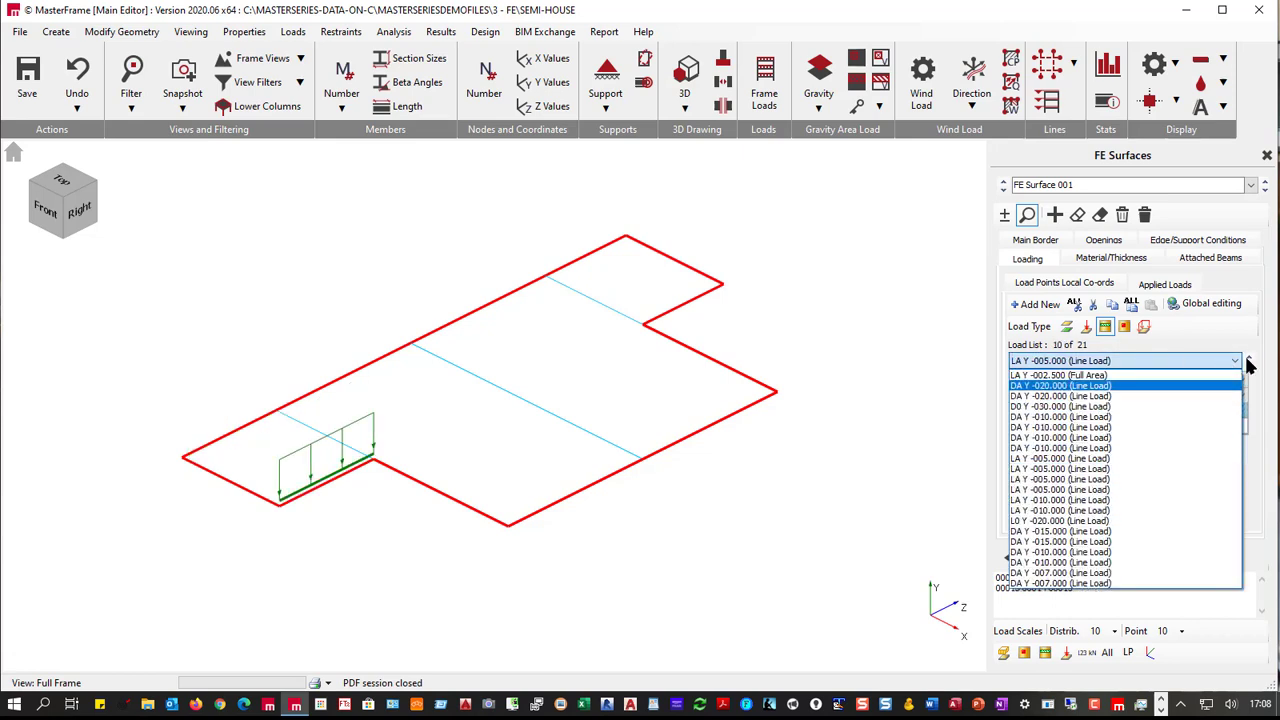
click(1247, 364)
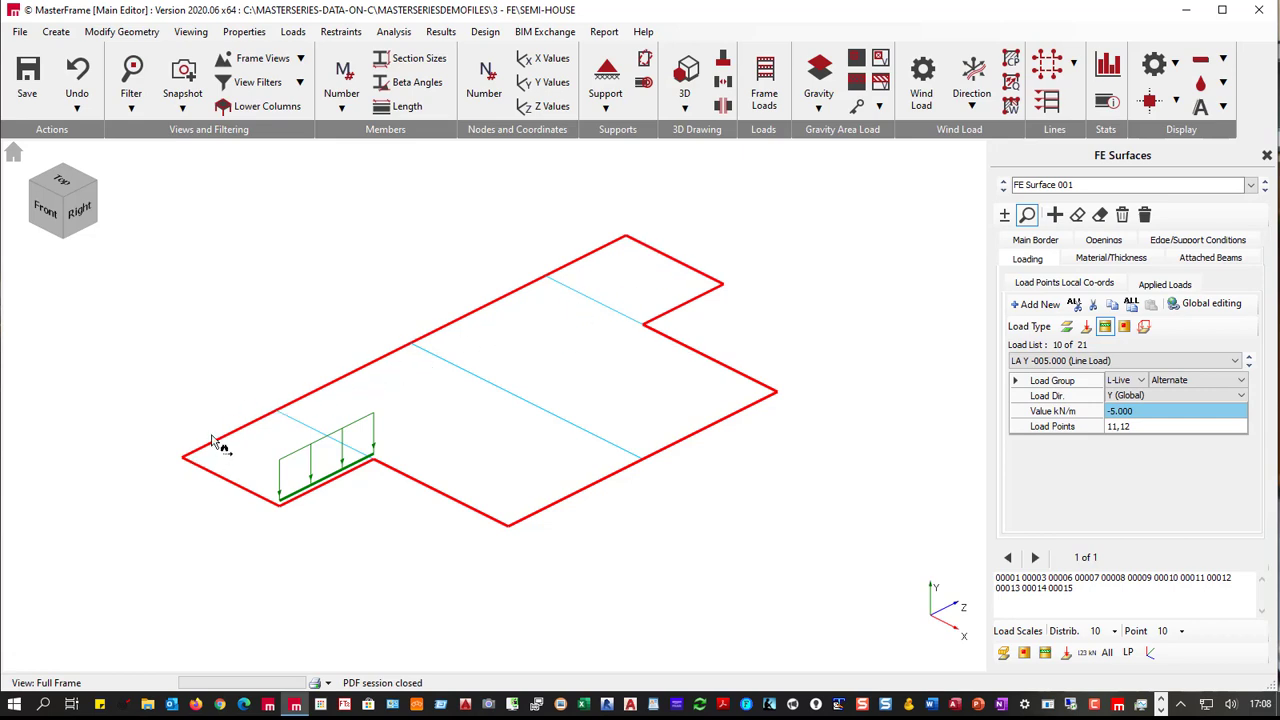
key(Escape)
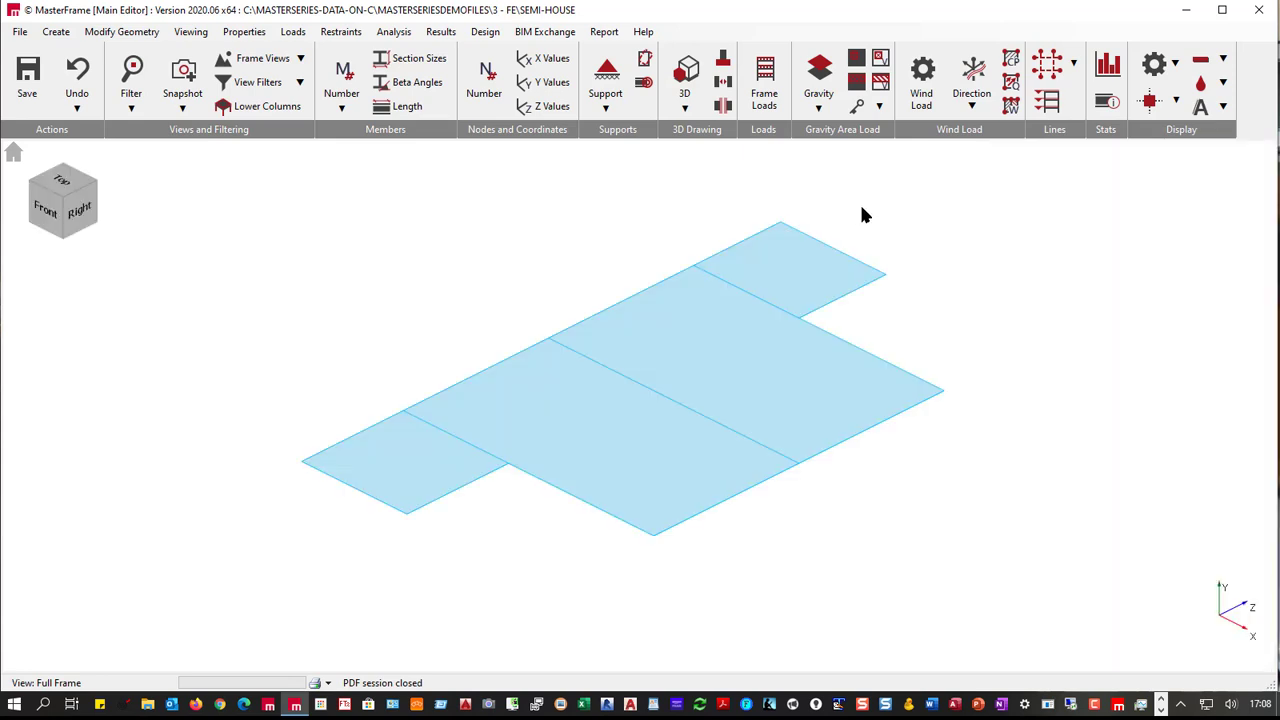
- Examine the FE surface alternate loading patterns for Load Set 1 and Load Set 2, and close them
click(243, 34)
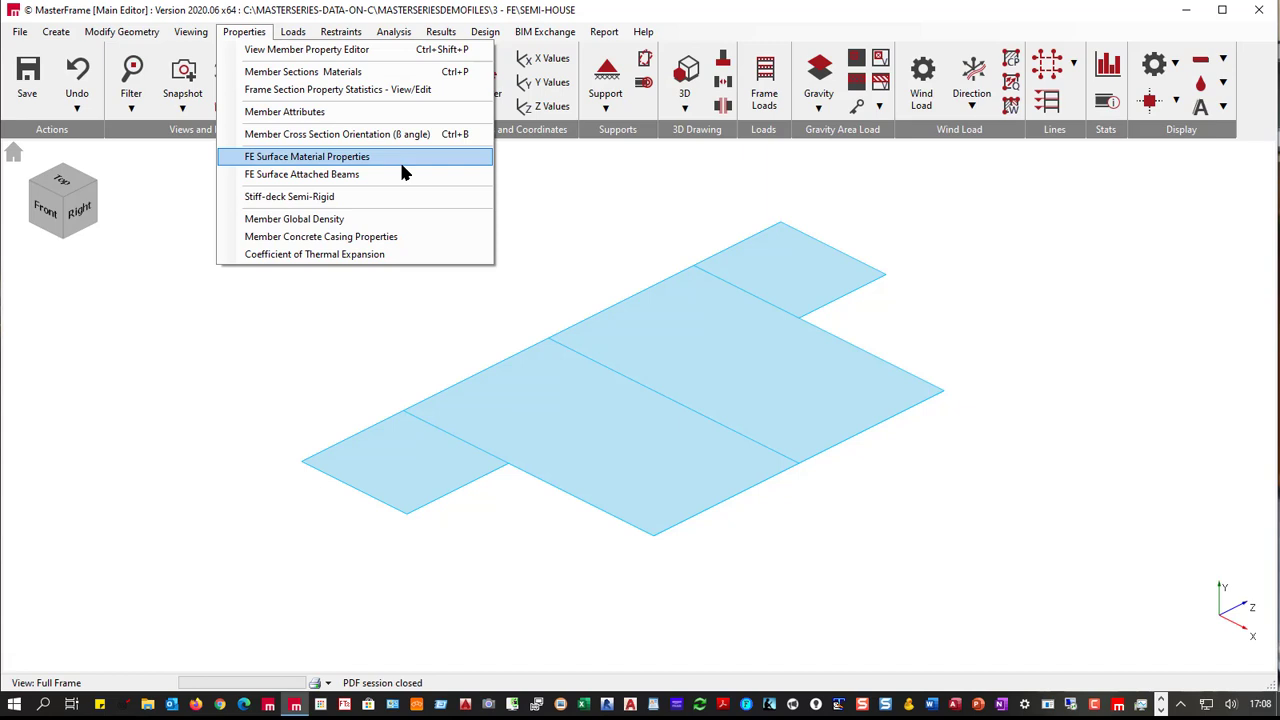
click(292, 35)
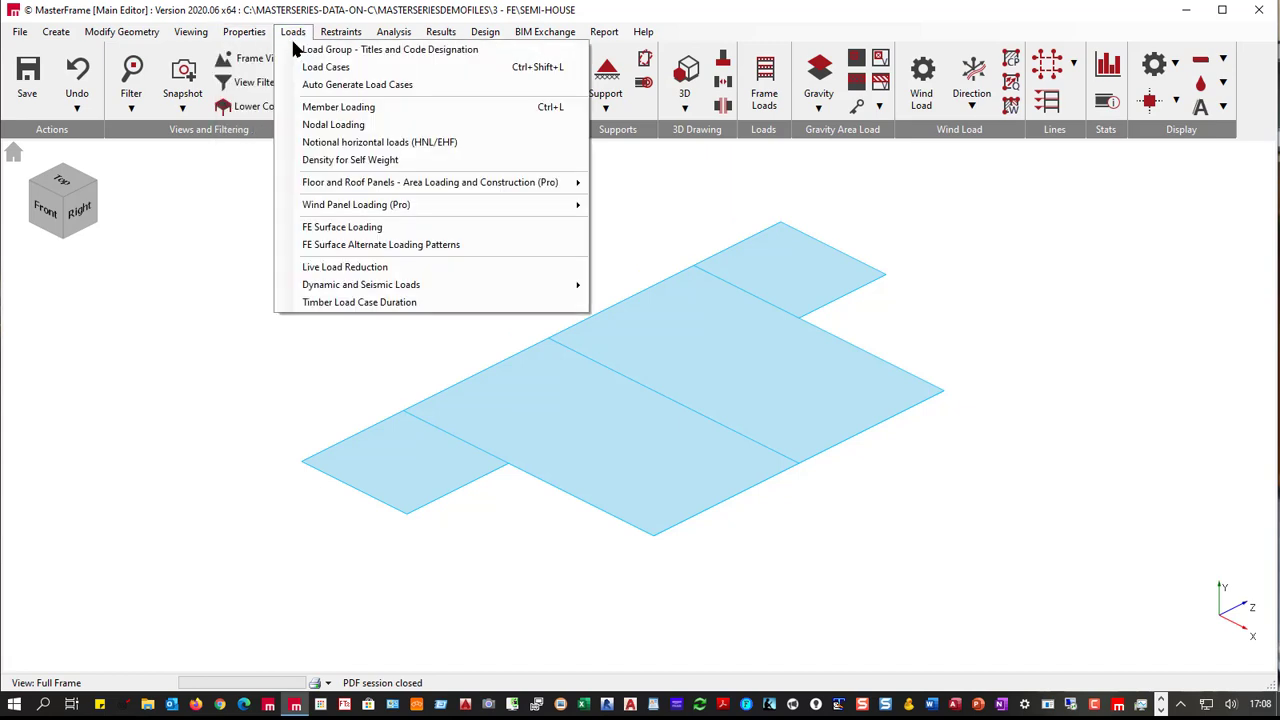
click(380, 247)
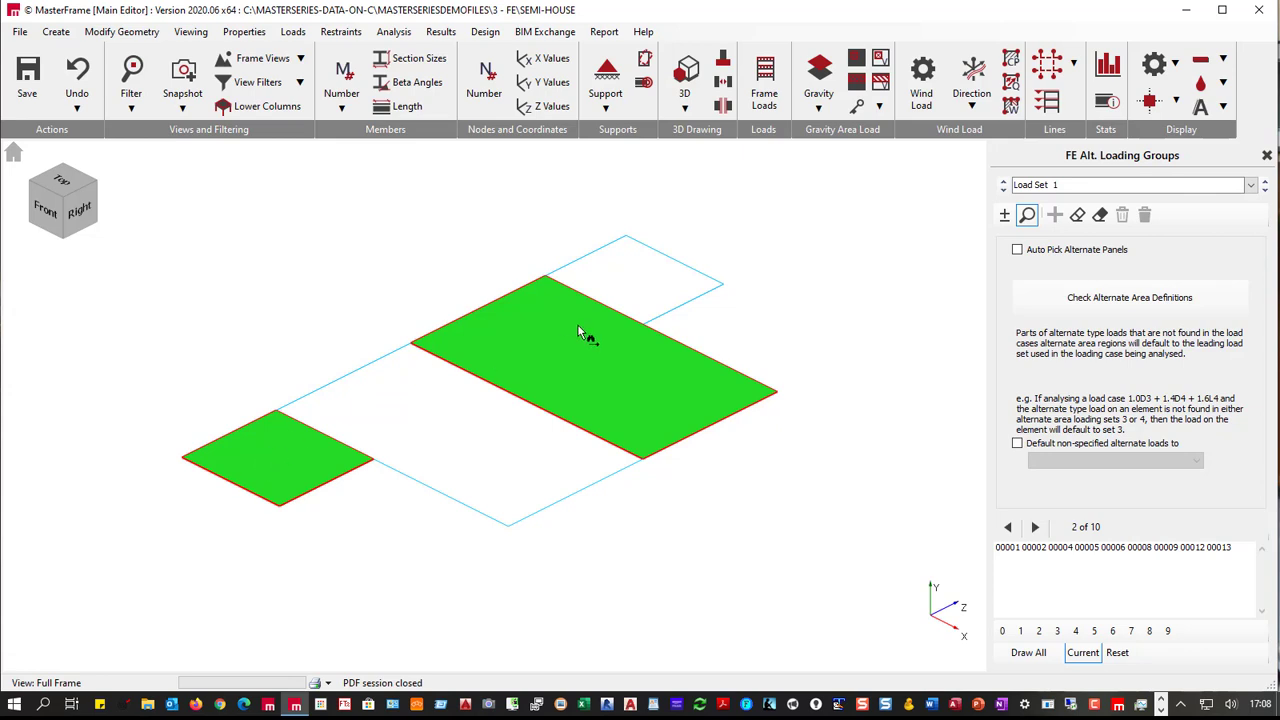
click(1264, 189)
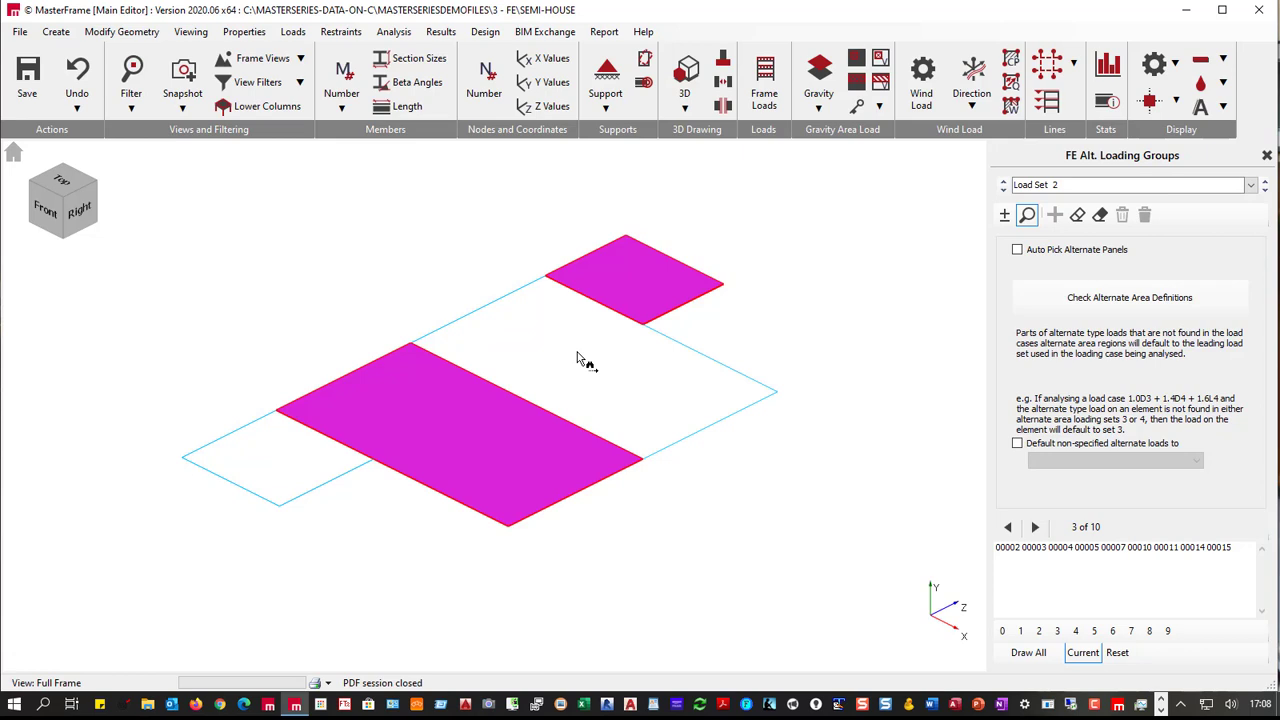
click(1267, 155)
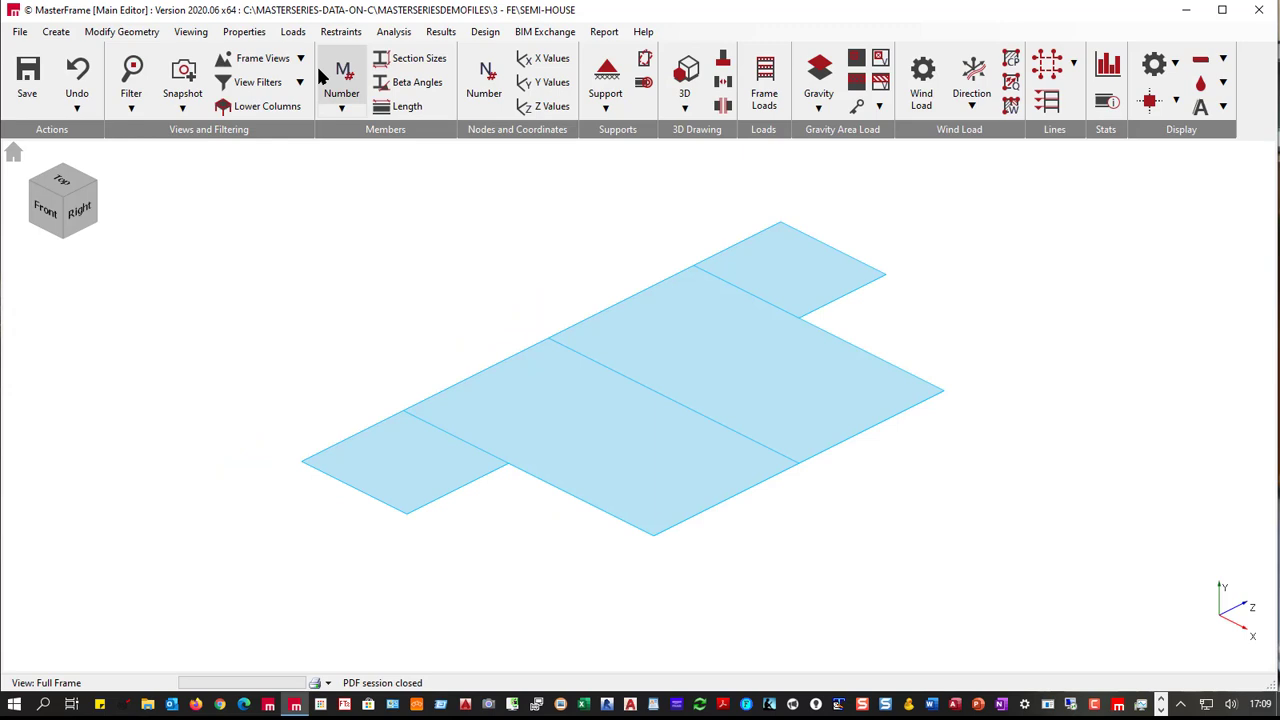
- Review both nodal static supports that restrain the slab horizontally
click(249, 33)
click(345, 32)
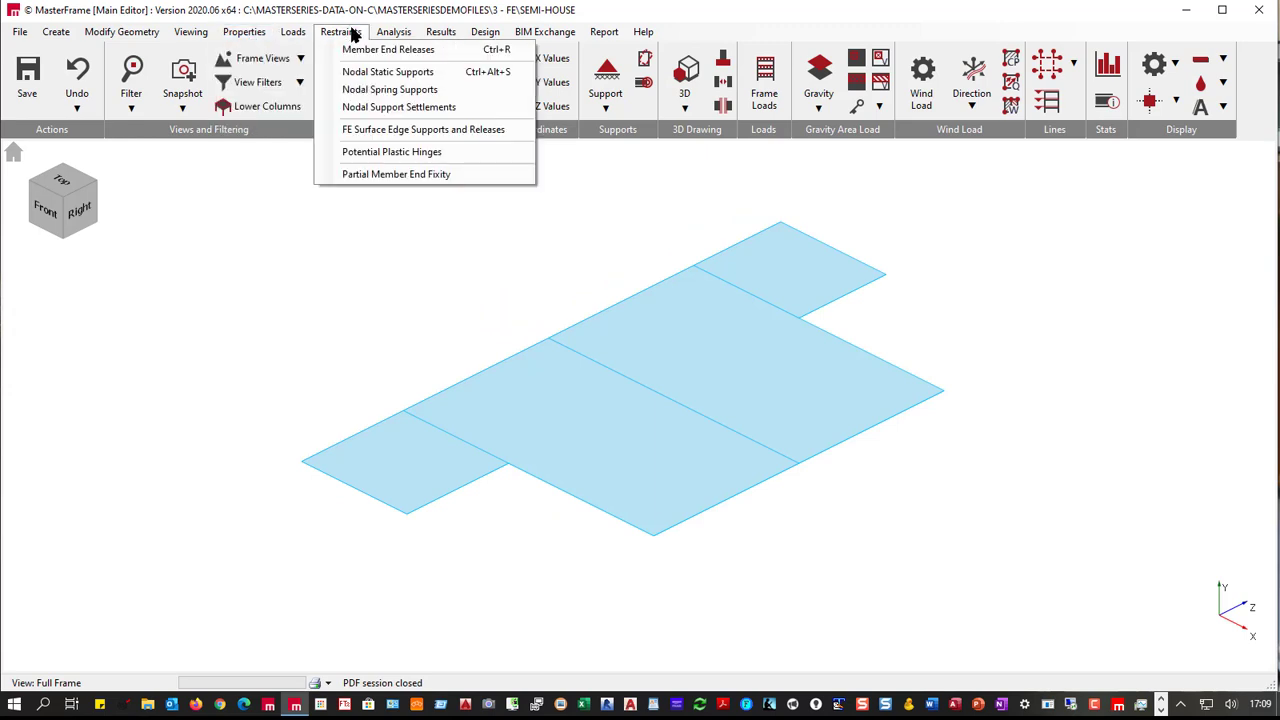
click(368, 72)
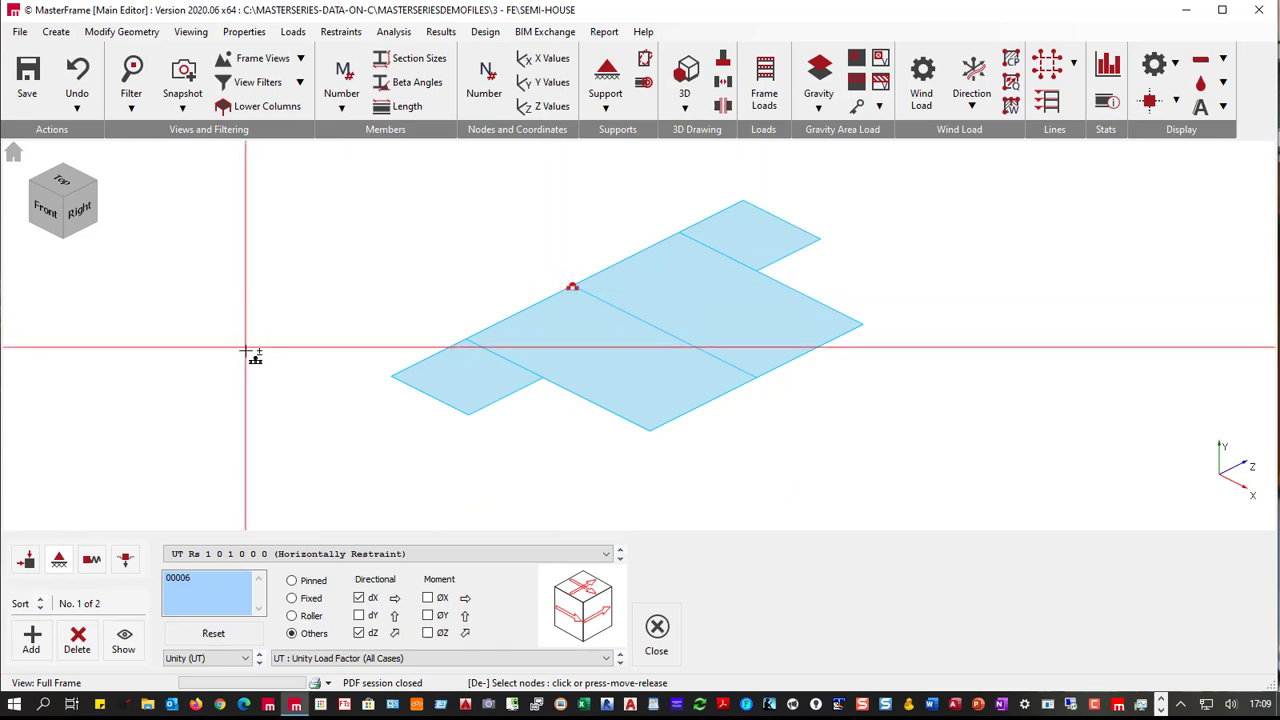
click(620, 561)
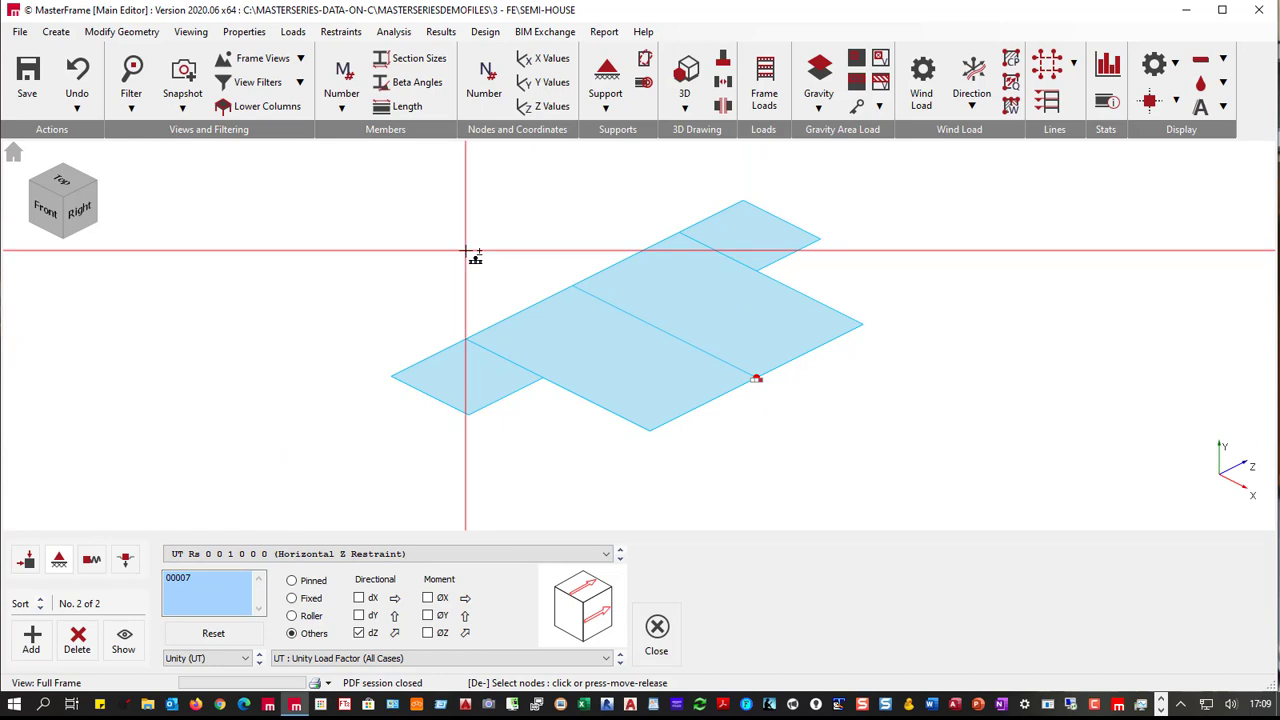
- Open the FE surface edge supports and releases to check the full-area vertical spring support
click(341, 32)
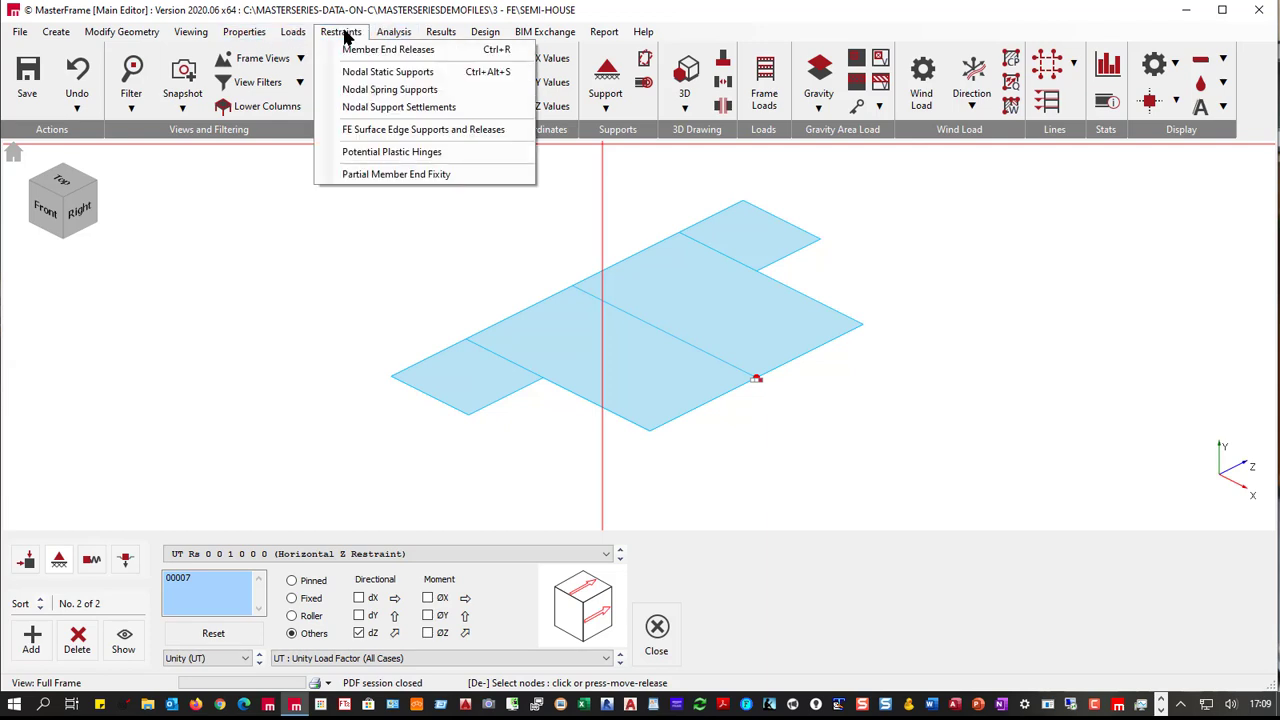
click(338, 33)
click(338, 33)
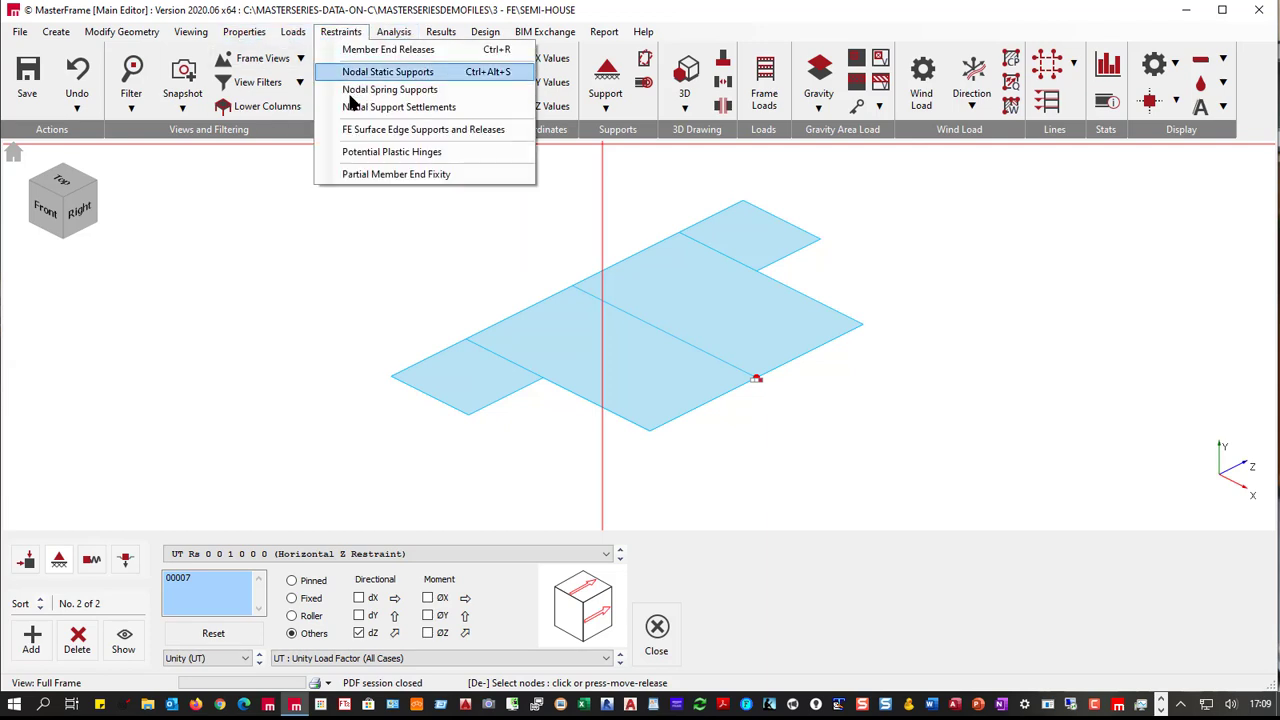
click(391, 130)
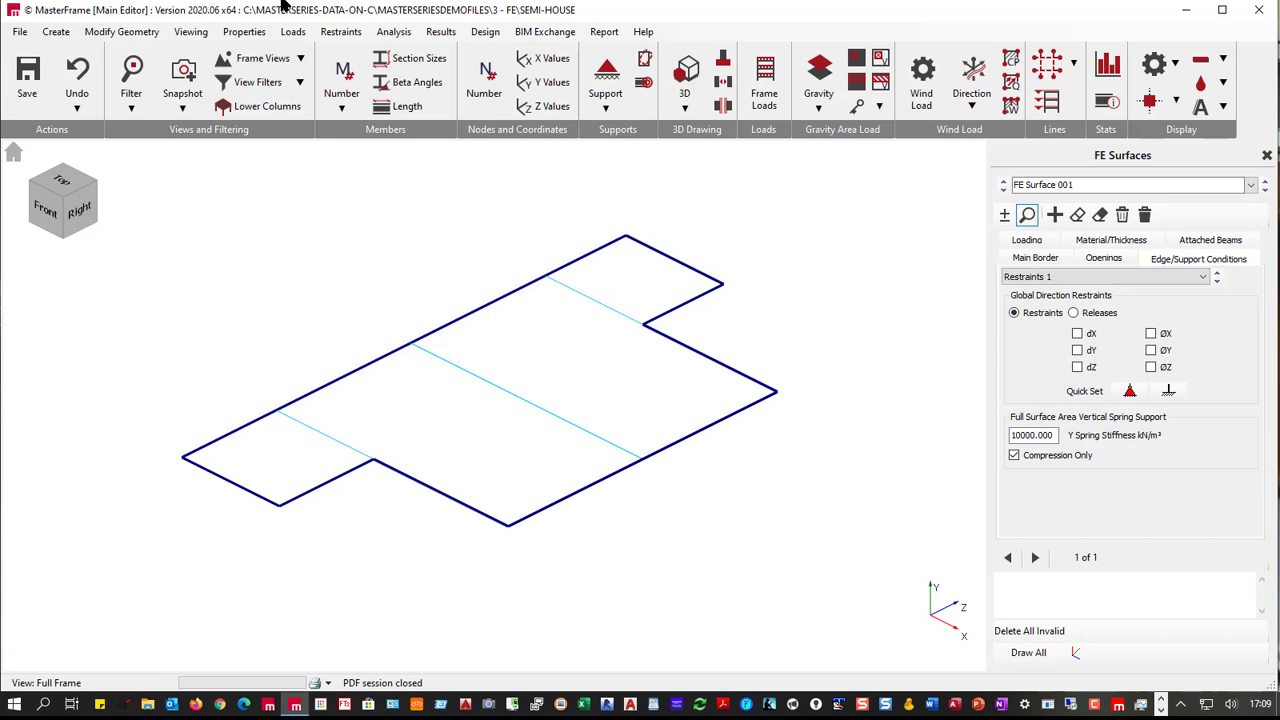
- Run a Space Frame static analysis for all load cases
click(393, 31)
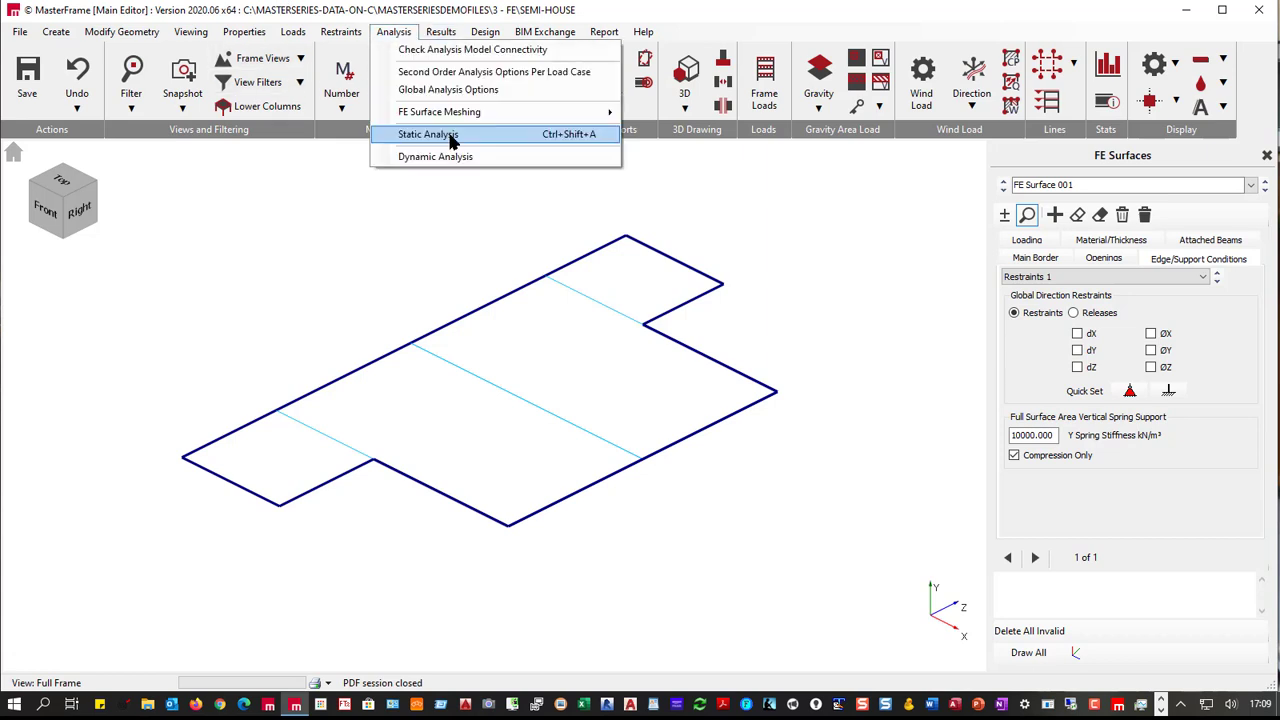
click(445, 132)
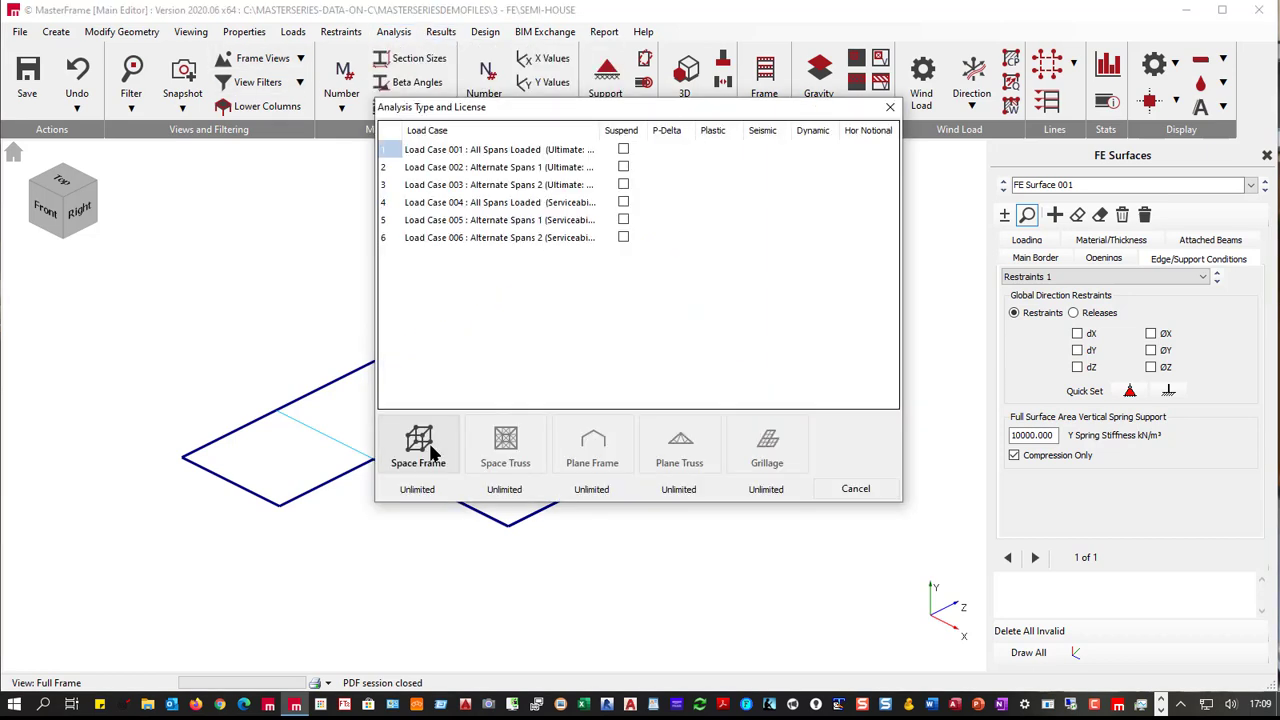
click(432, 455)
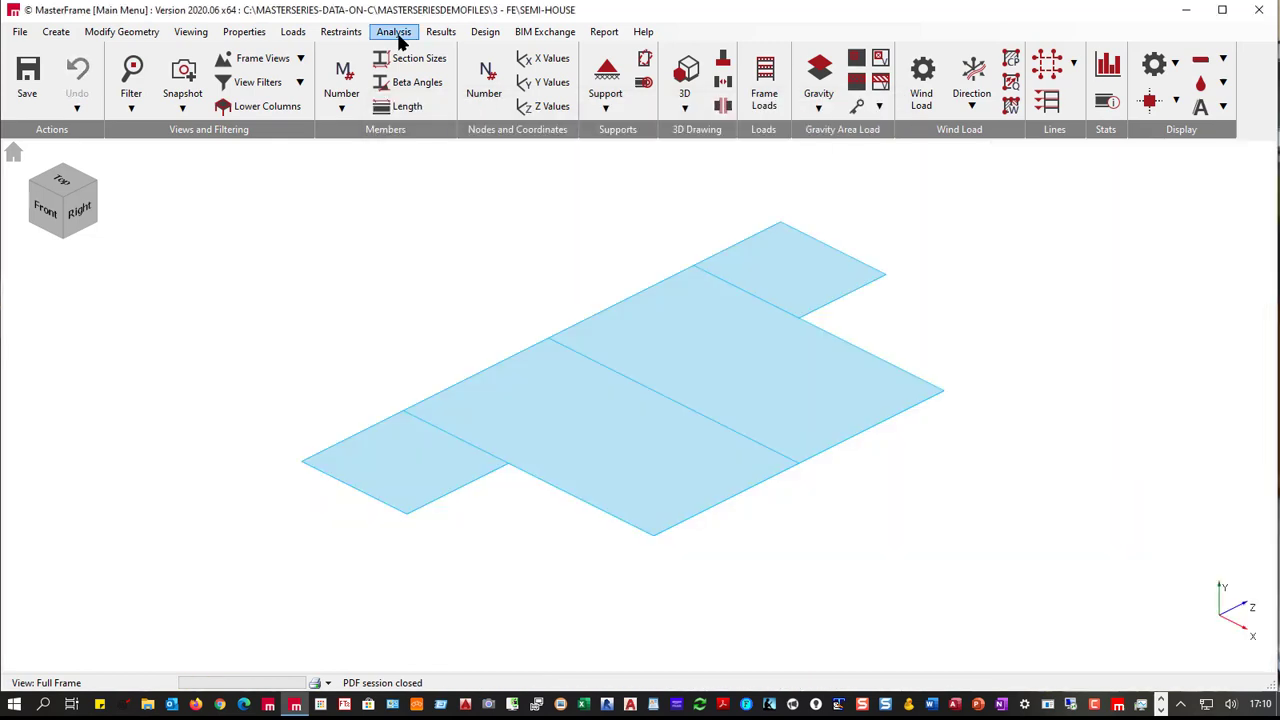
- Start Concrete Slab Design, review the default cover, basic rebar, peak zone, strip zone and auto design bar settings, and save them
click(485, 32)
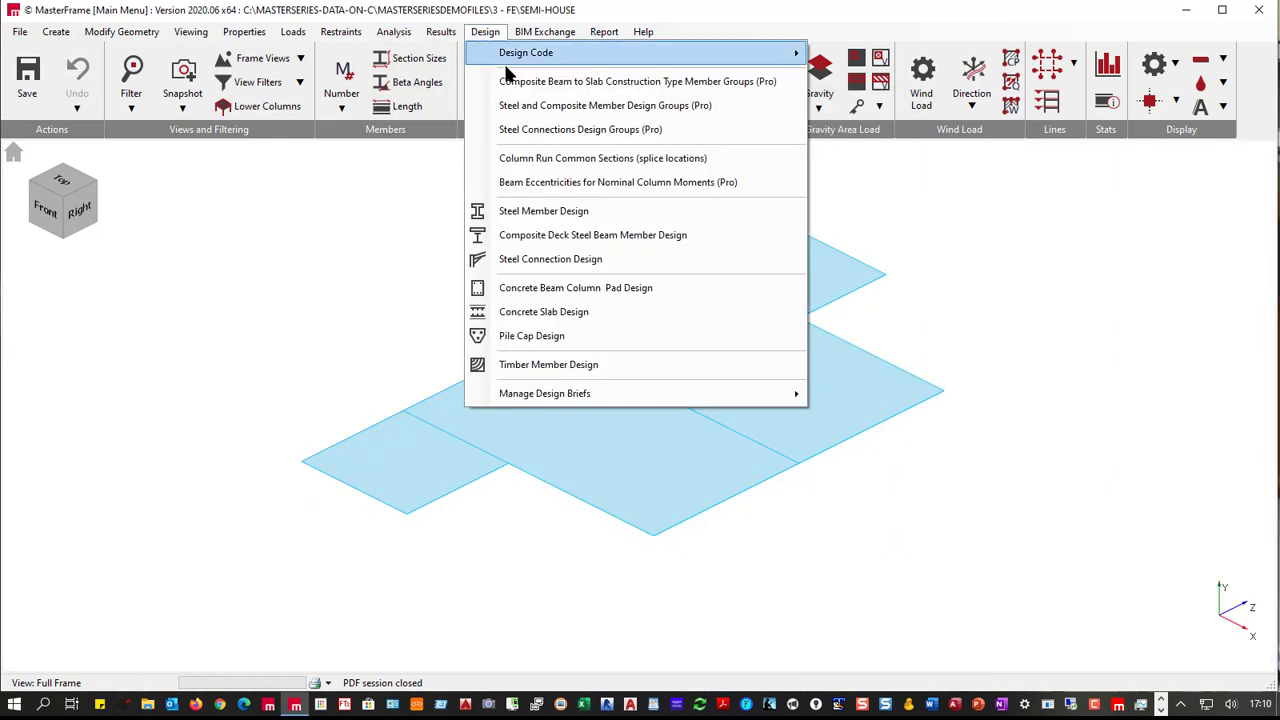
click(530, 314)
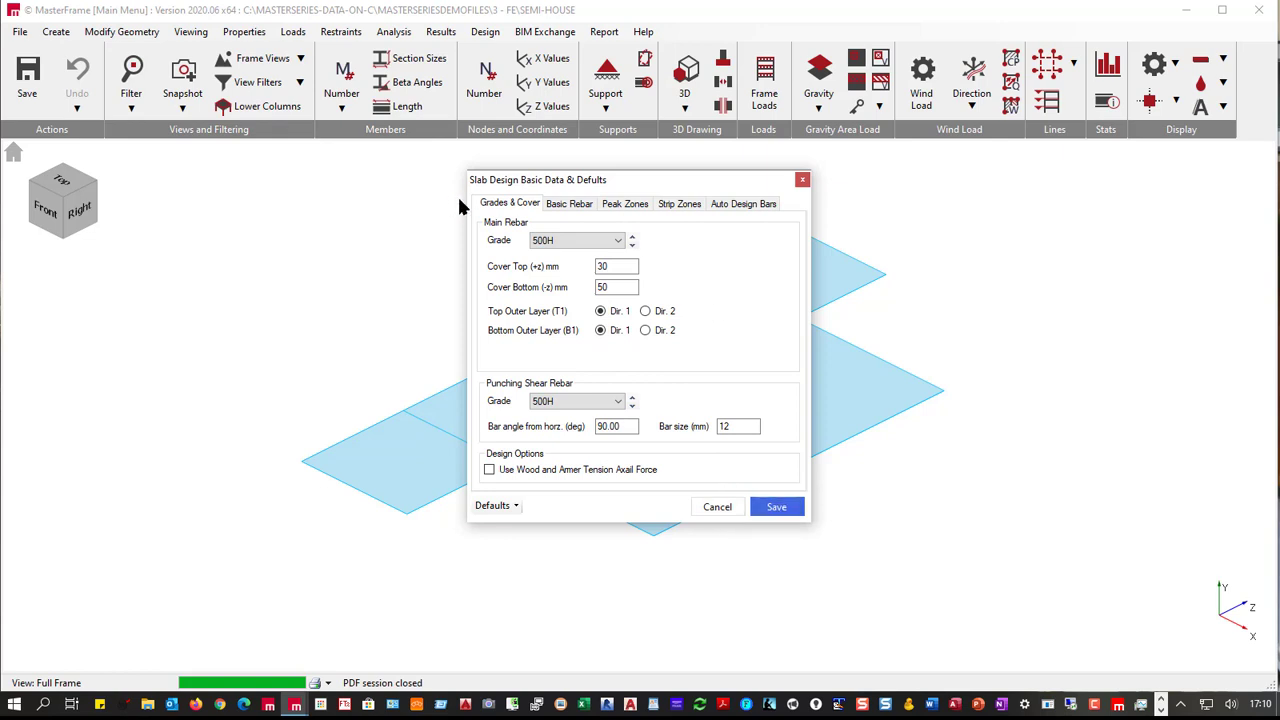
click(566, 205)
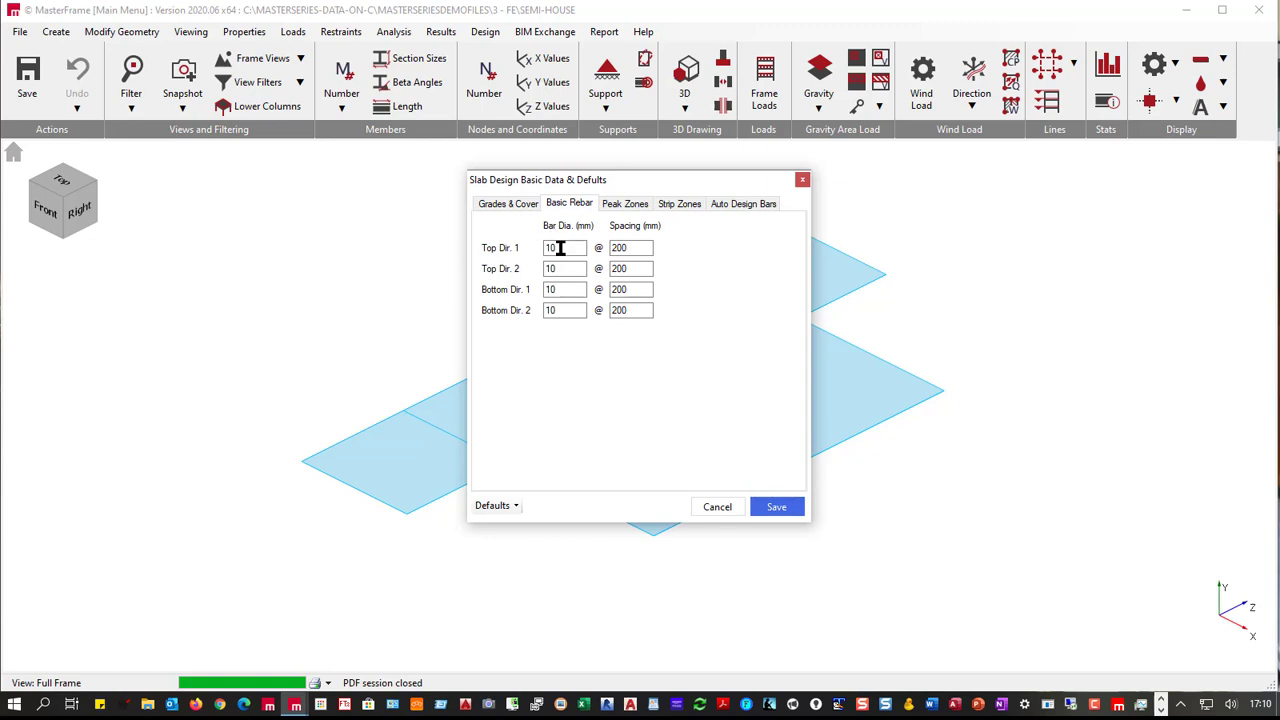
click(629, 206)
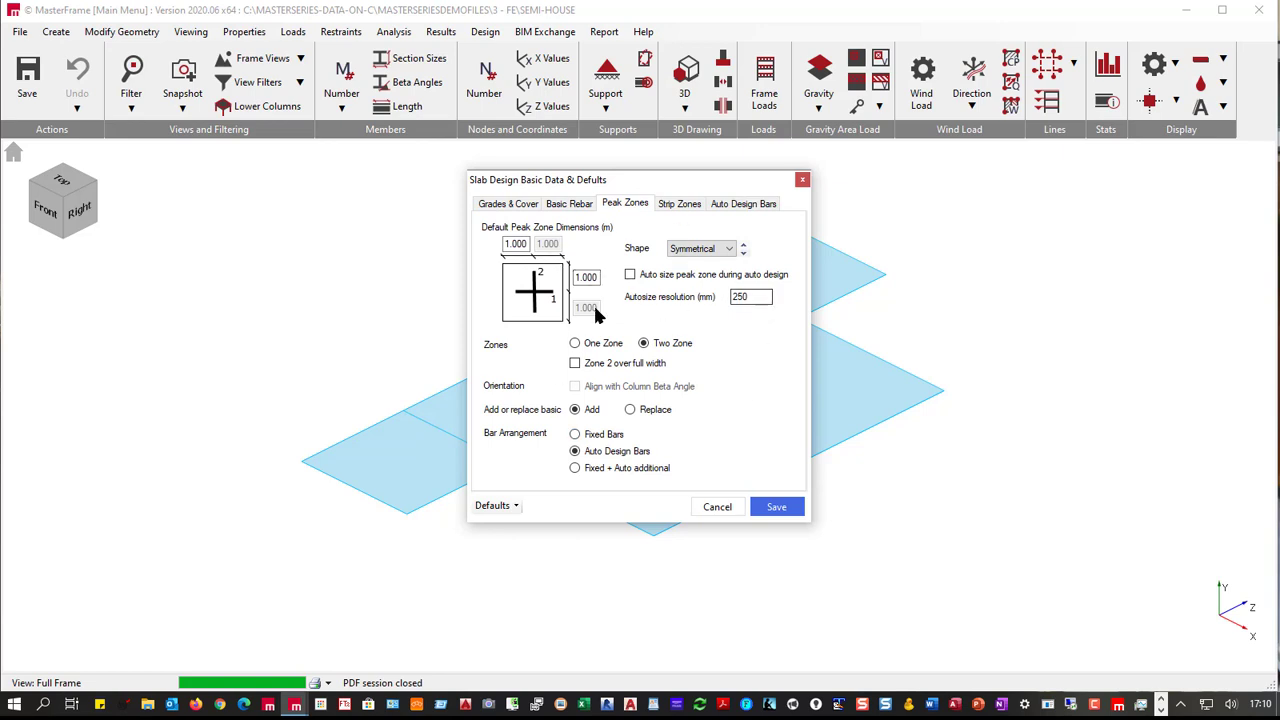
click(679, 204)
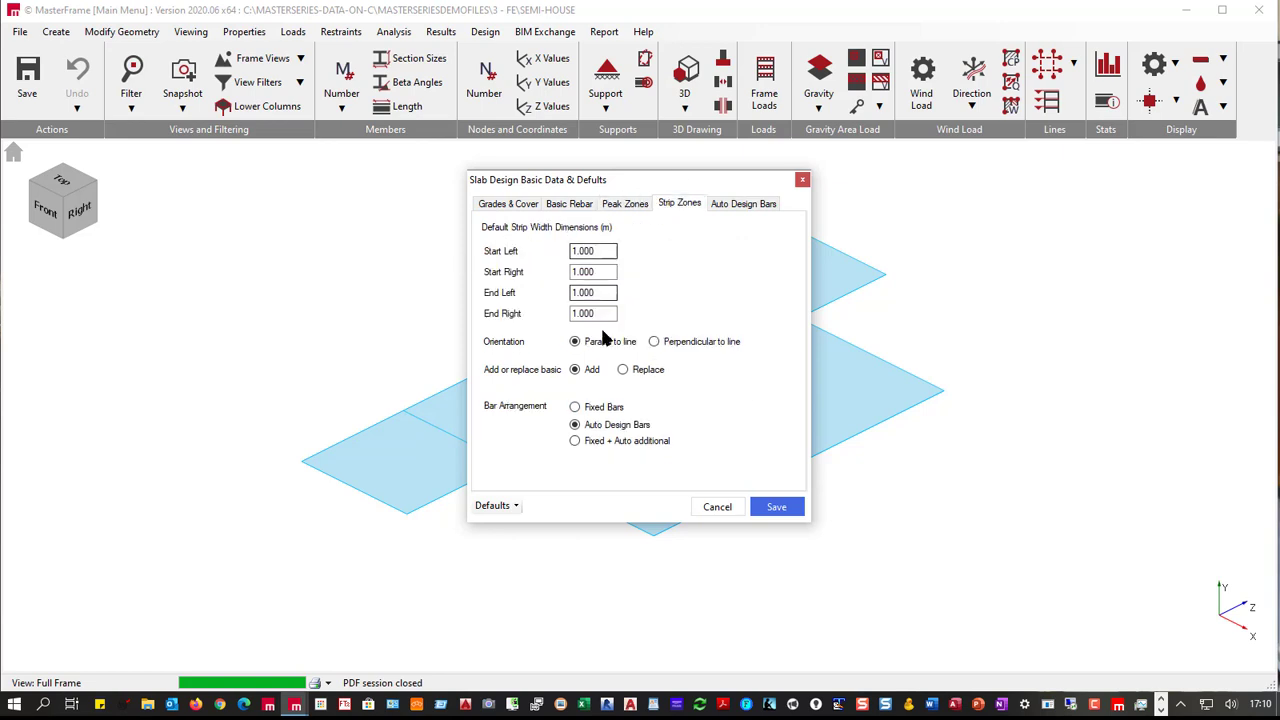
click(738, 205)
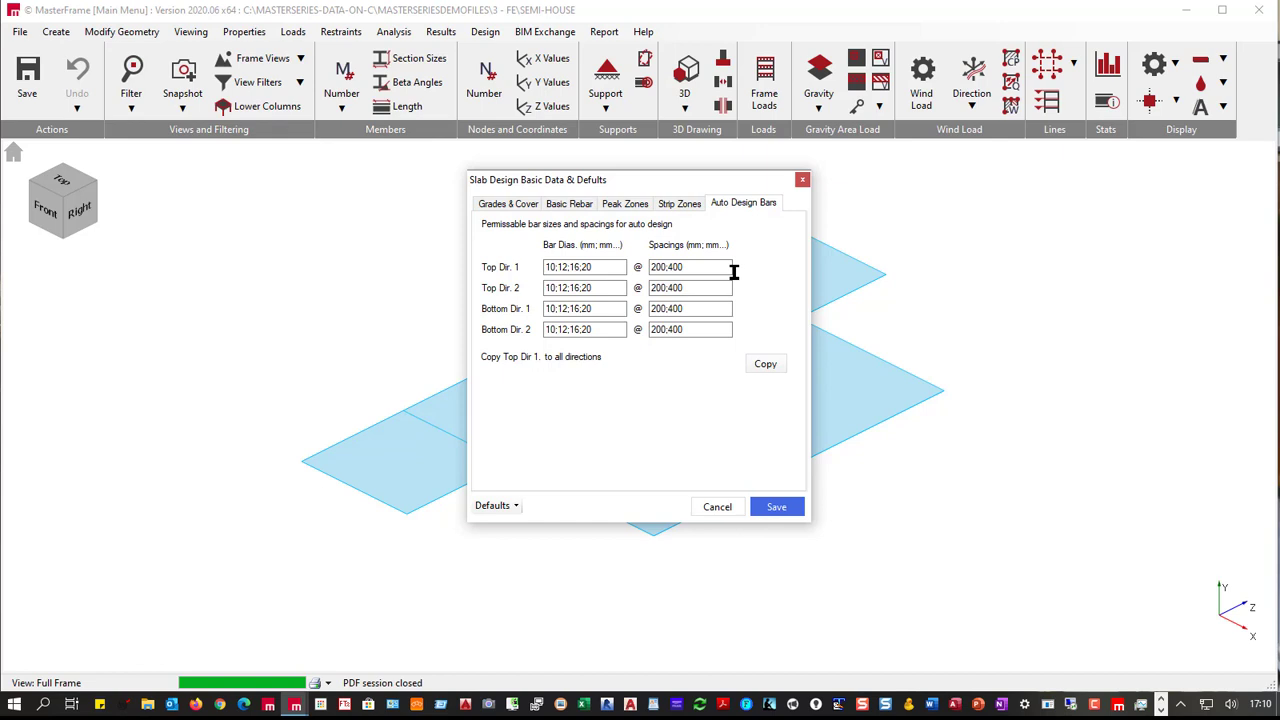
click(776, 508)
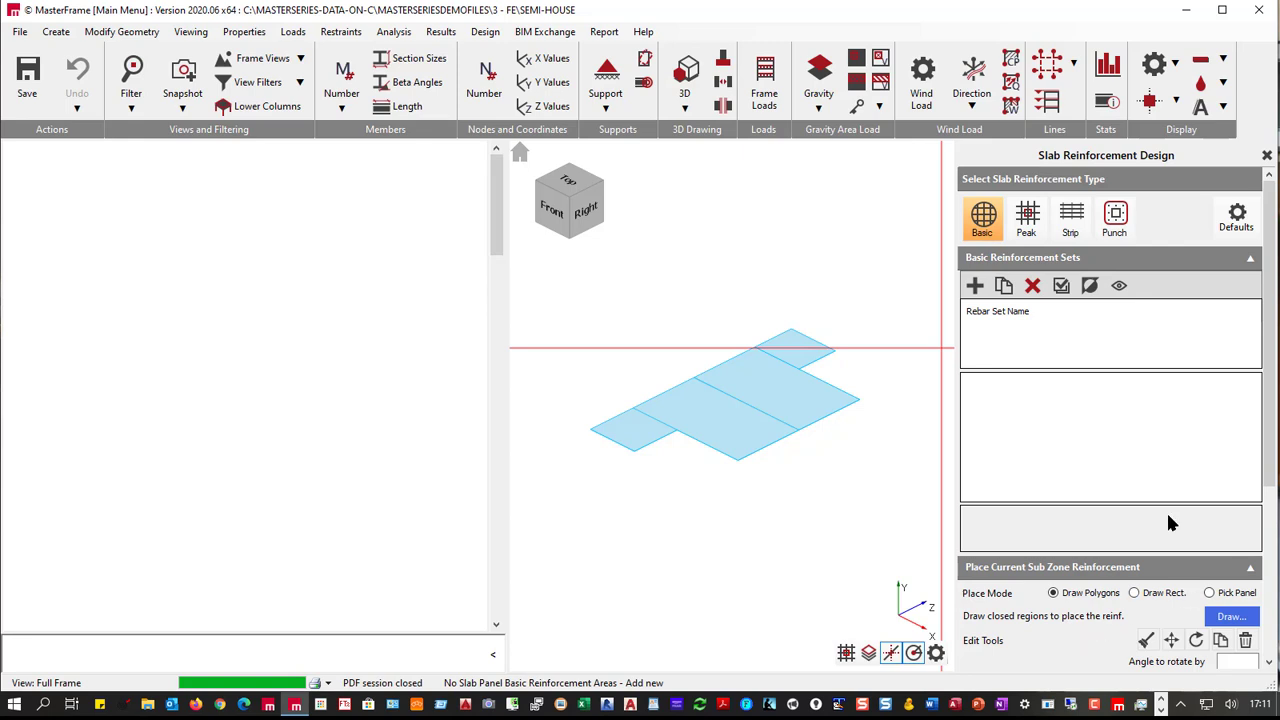
- Add a basic reinforcement set with the default 10@200 bars and apply it to all the slab's FE surfaces
click(975, 285)
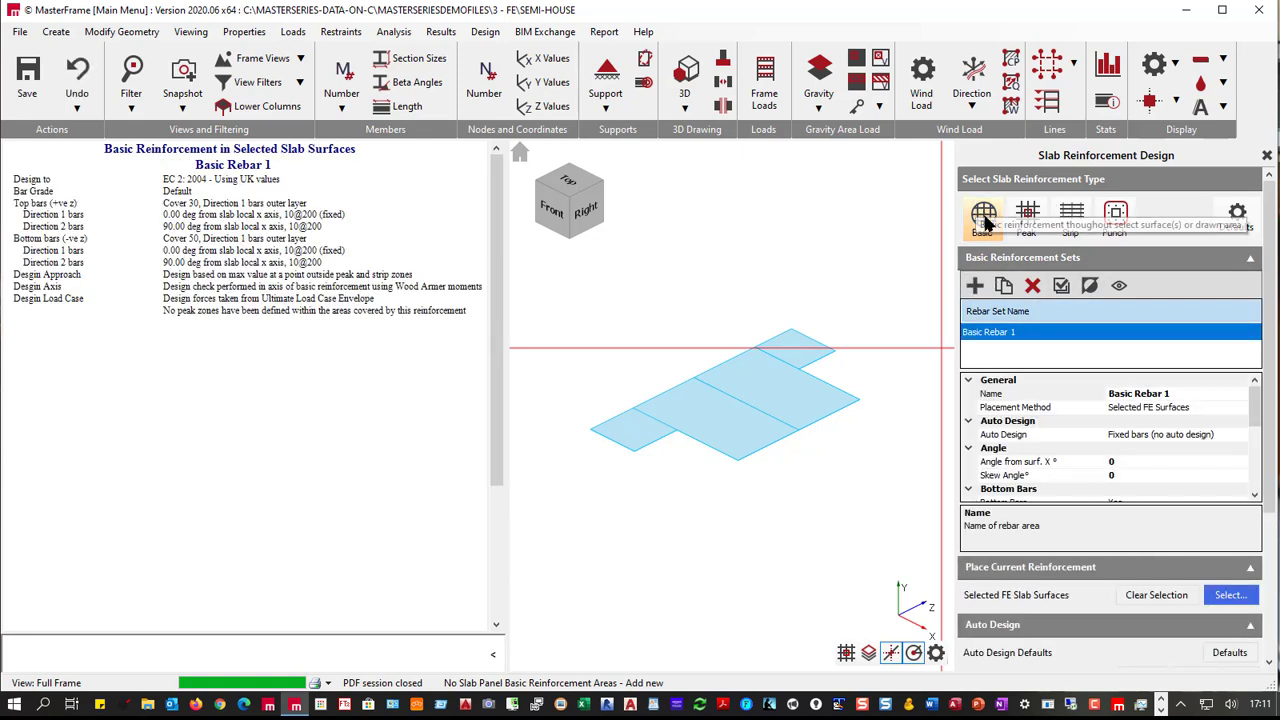
click(751, 457)
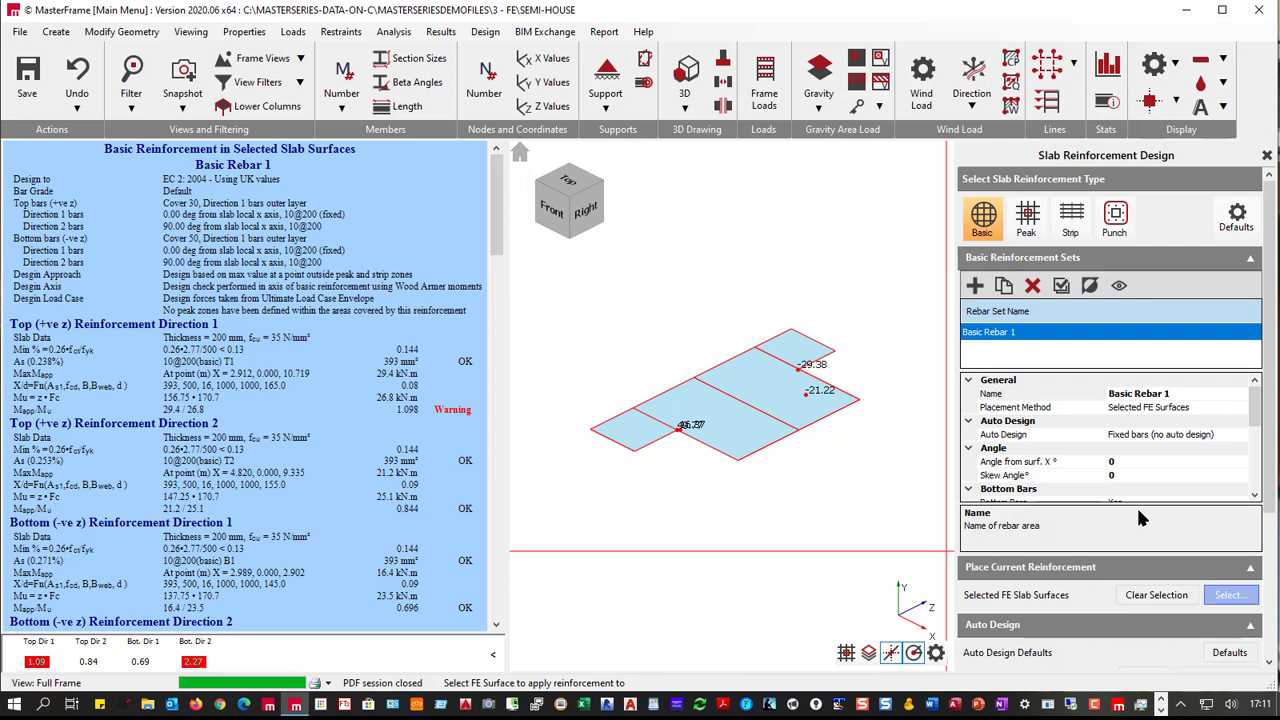
- In plan view, examine the Force/Capacity contours of required reinforcement: As Req Top xx, Top yy, Bot xx and Bot yy
scroll(1136, 505, down, 3)
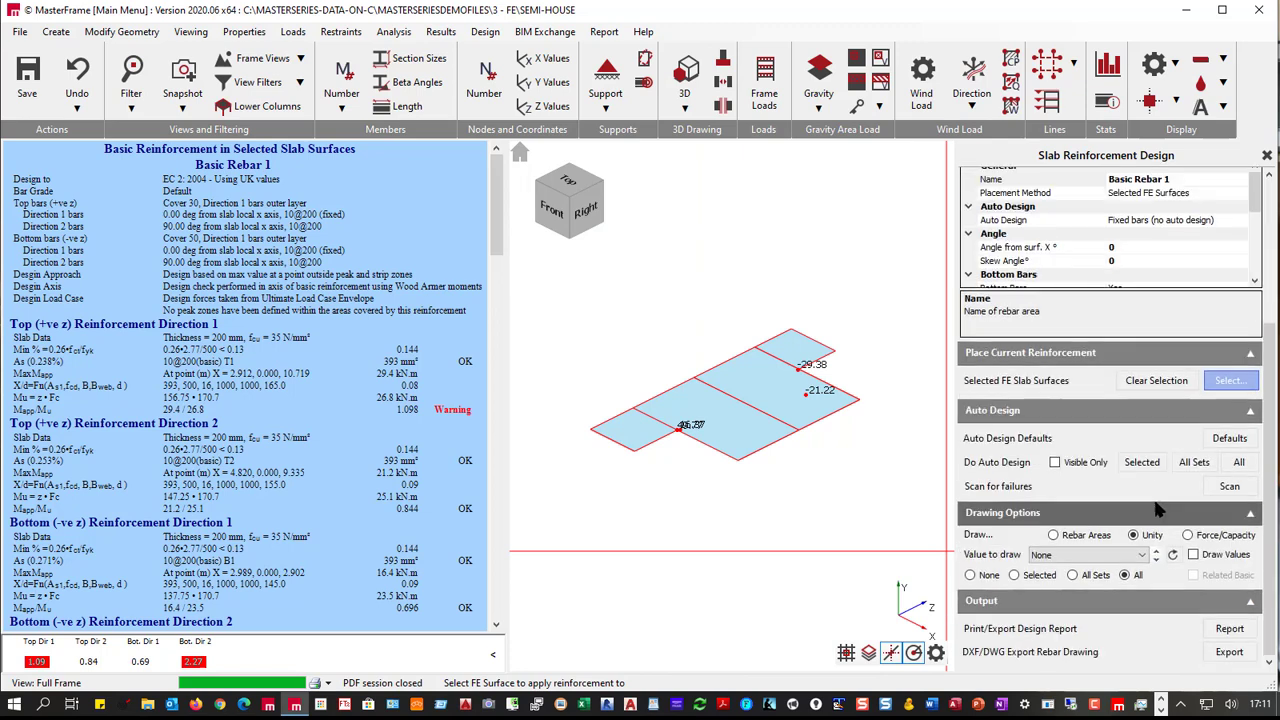
click(1229, 538)
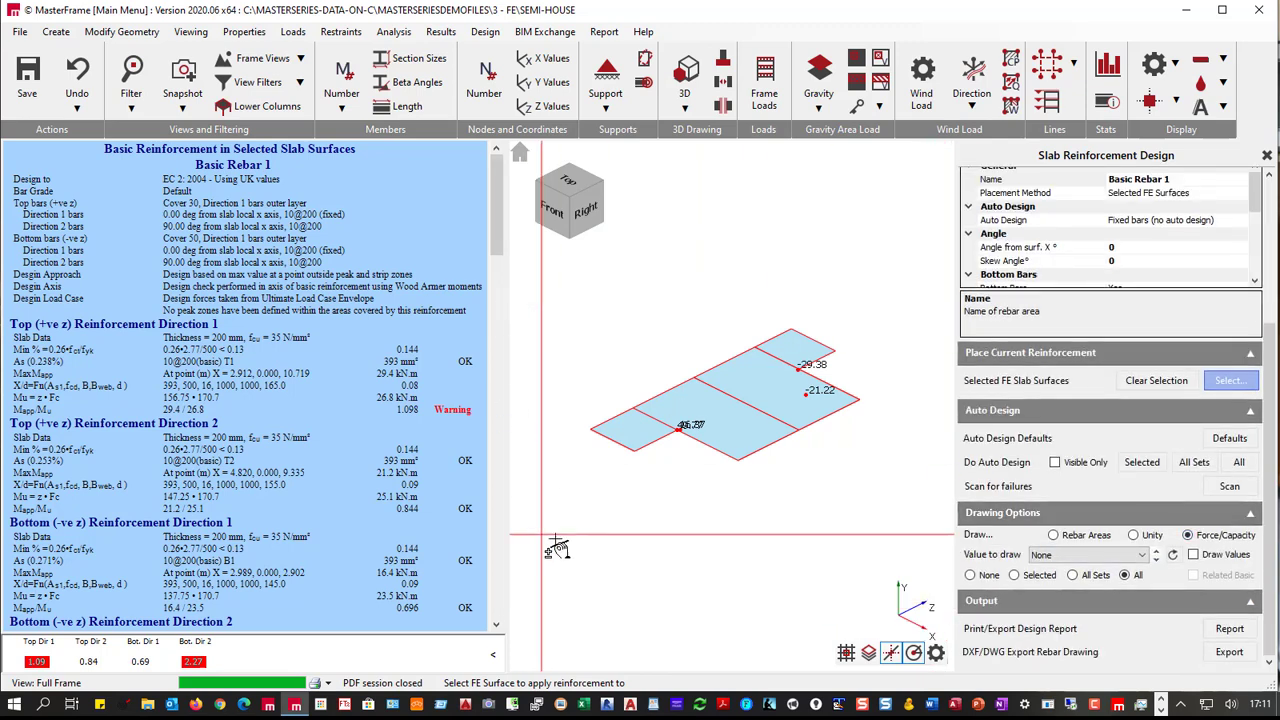
click(578, 190)
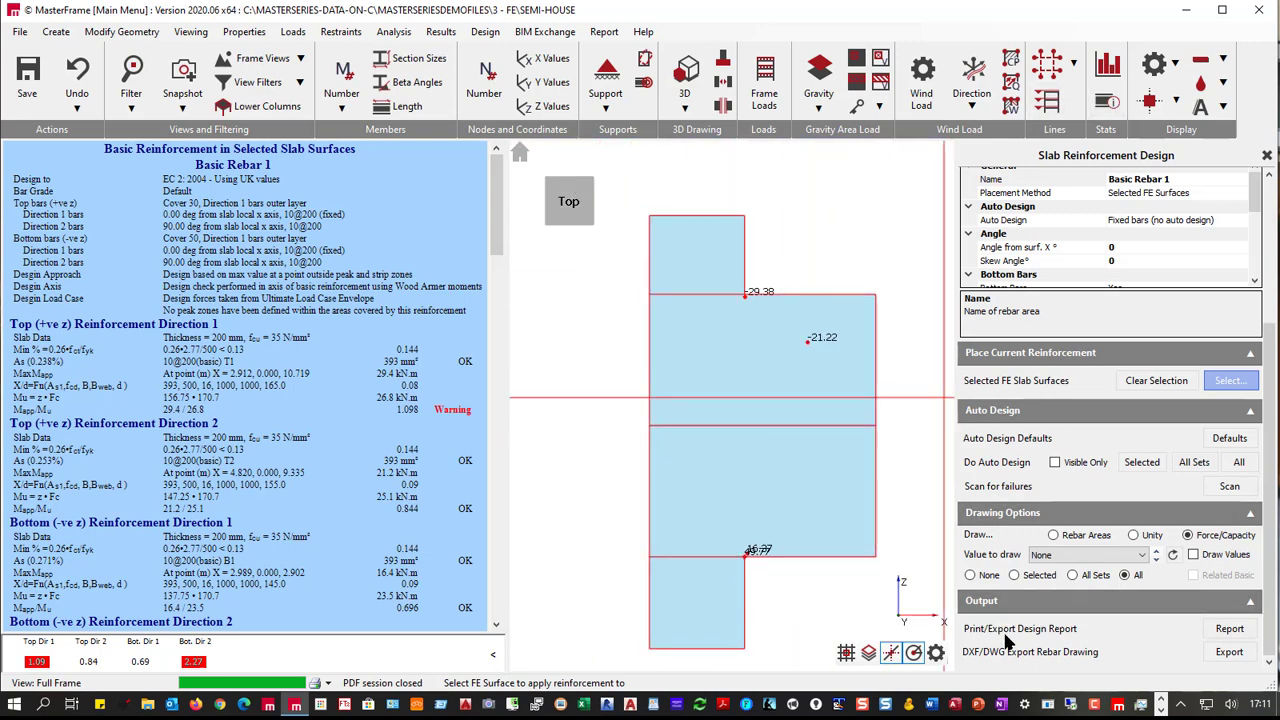
click(1143, 558)
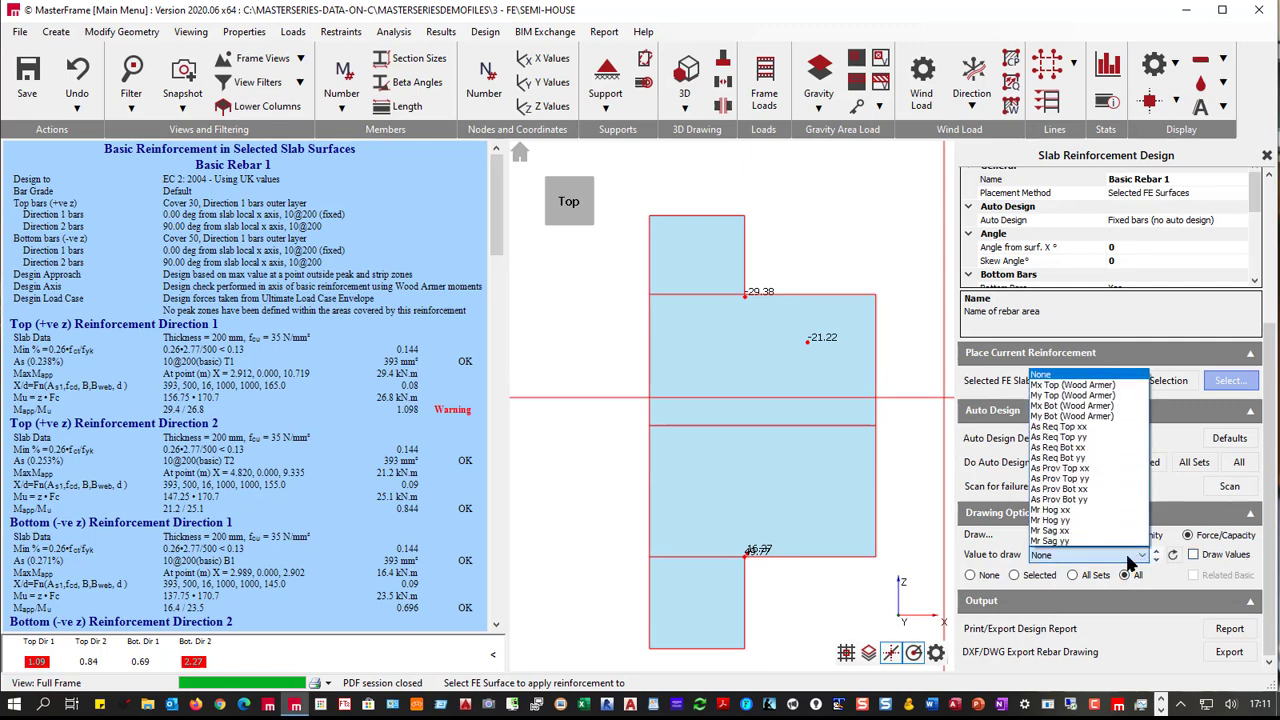
click(1071, 429)
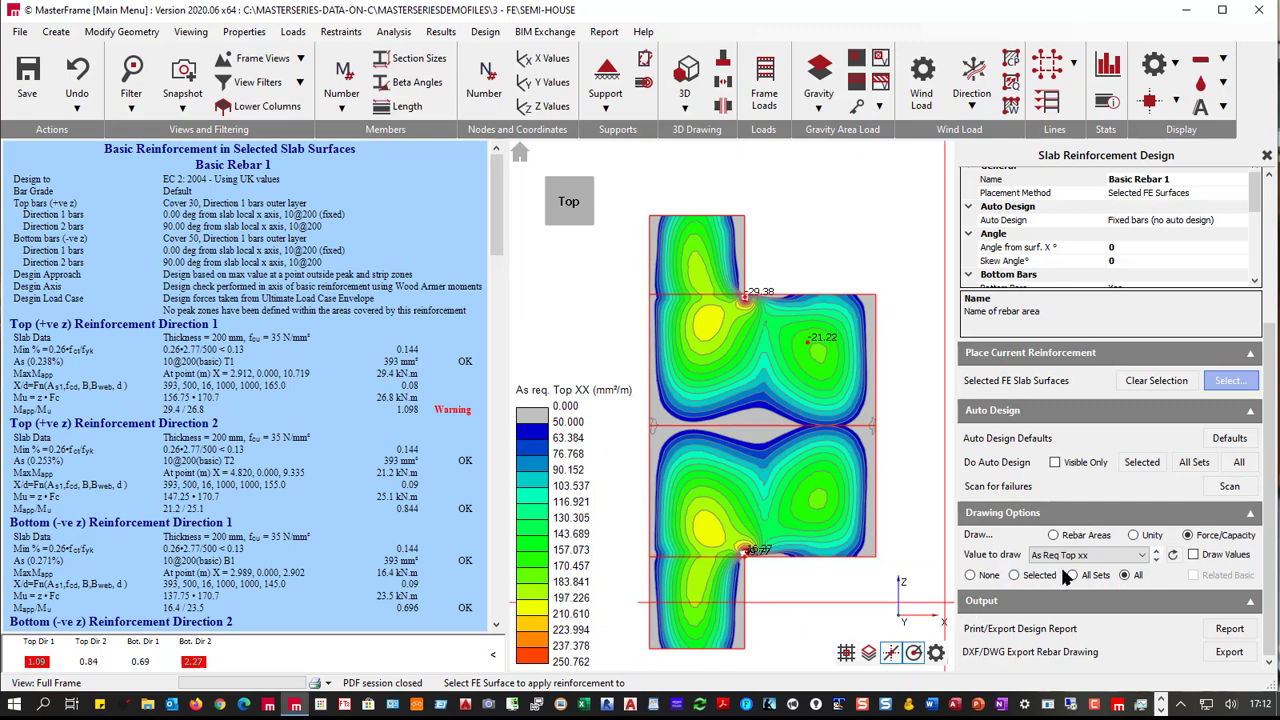
click(1156, 559)
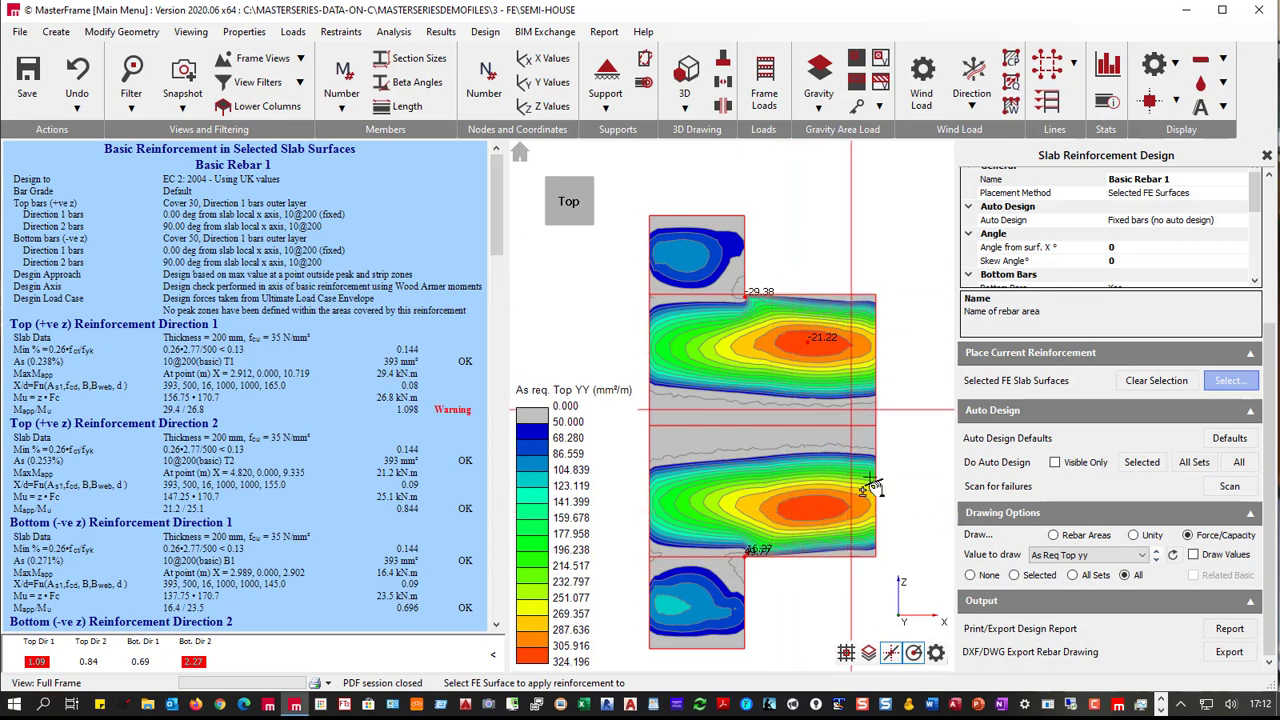
click(1156, 559)
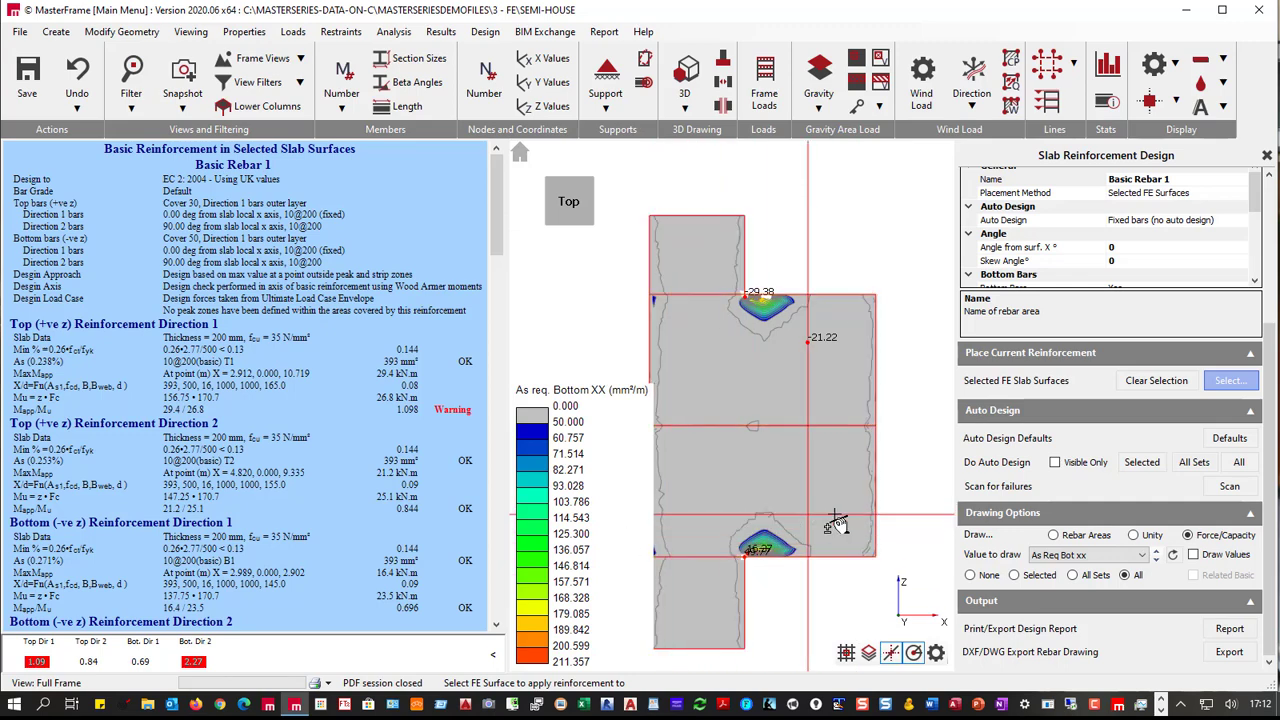
click(1156, 557)
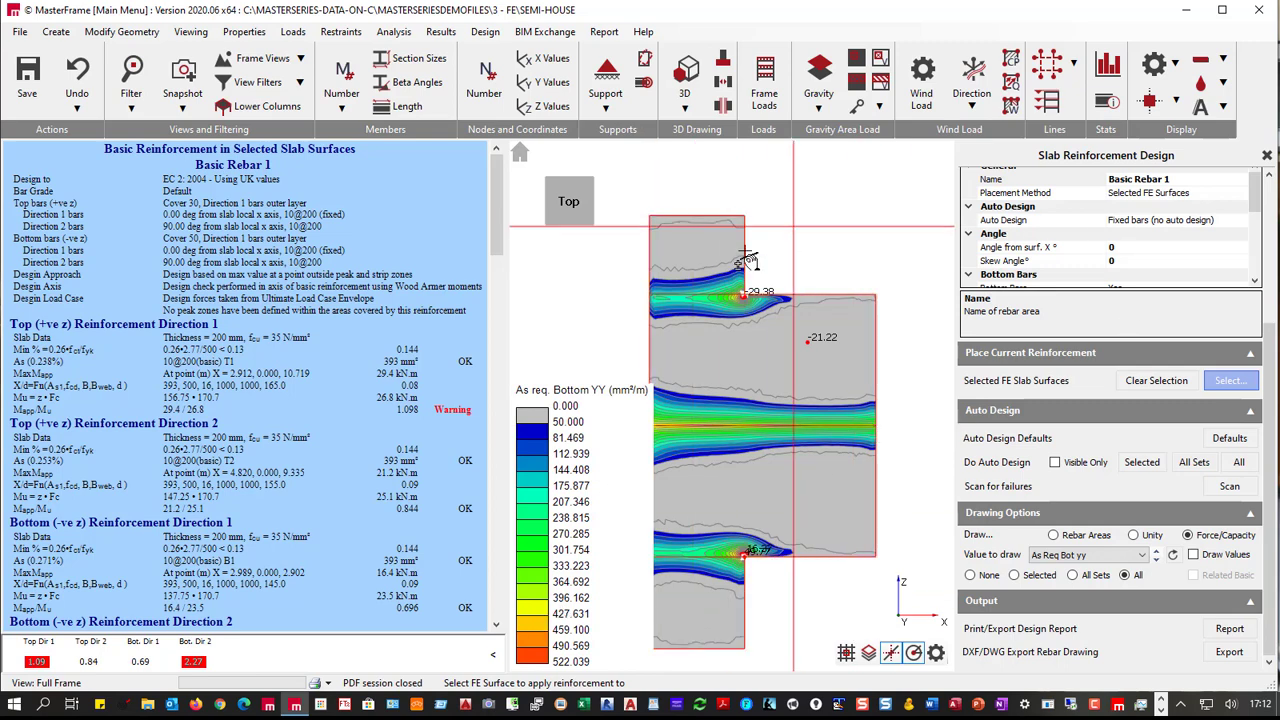
- Check the basic set's bar properties and view the Unity contours for Mr Unity Hog xx, Hog yy and Hog Max
click(1133, 535)
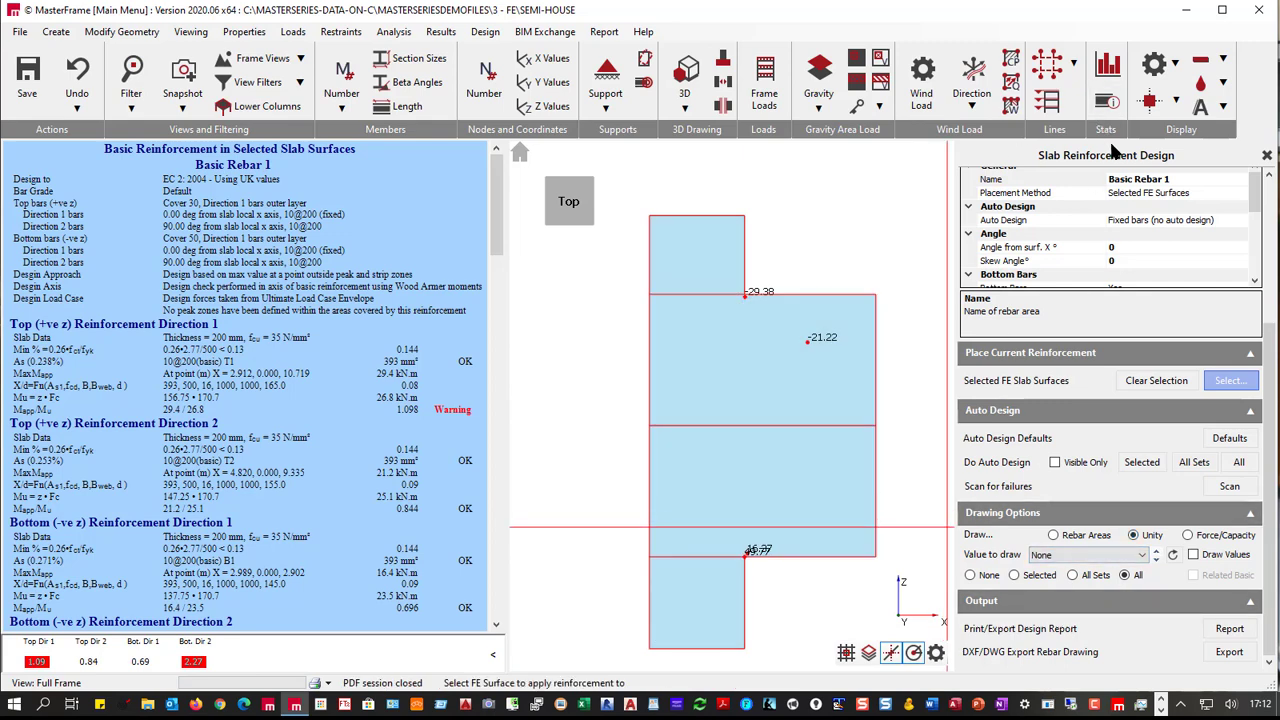
click(1163, 246)
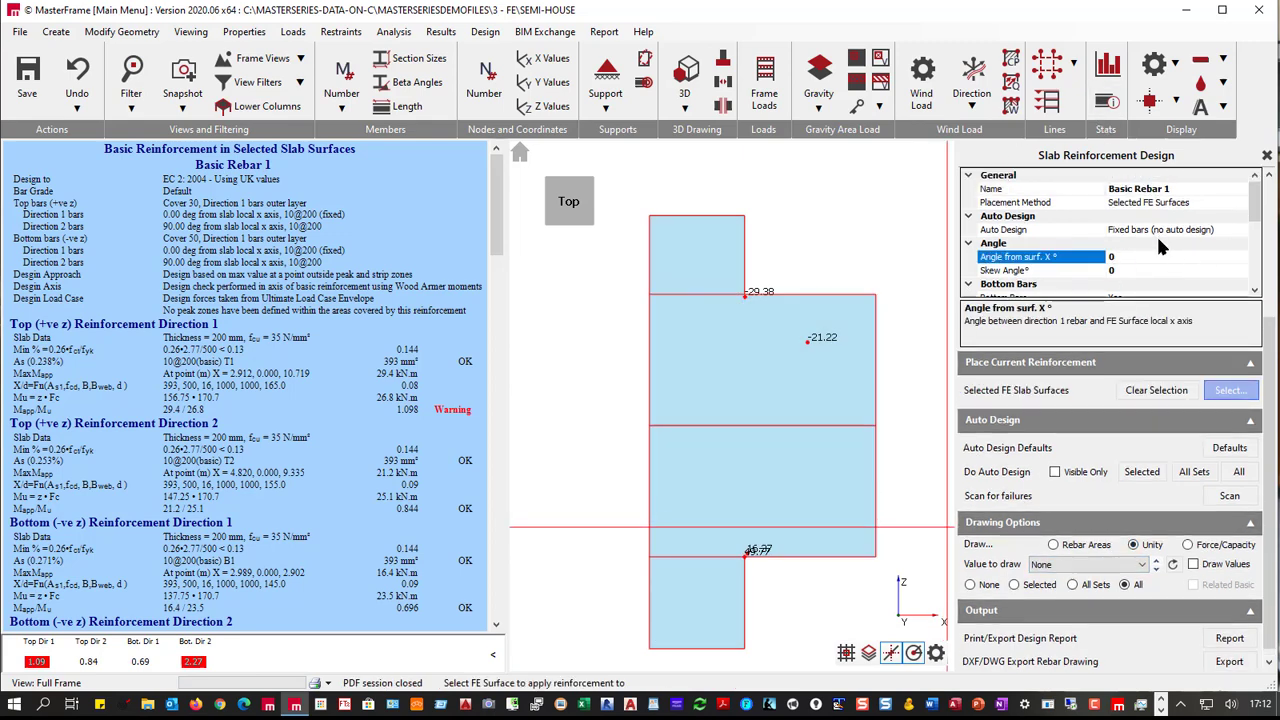
scroll(1155, 235, down, 4)
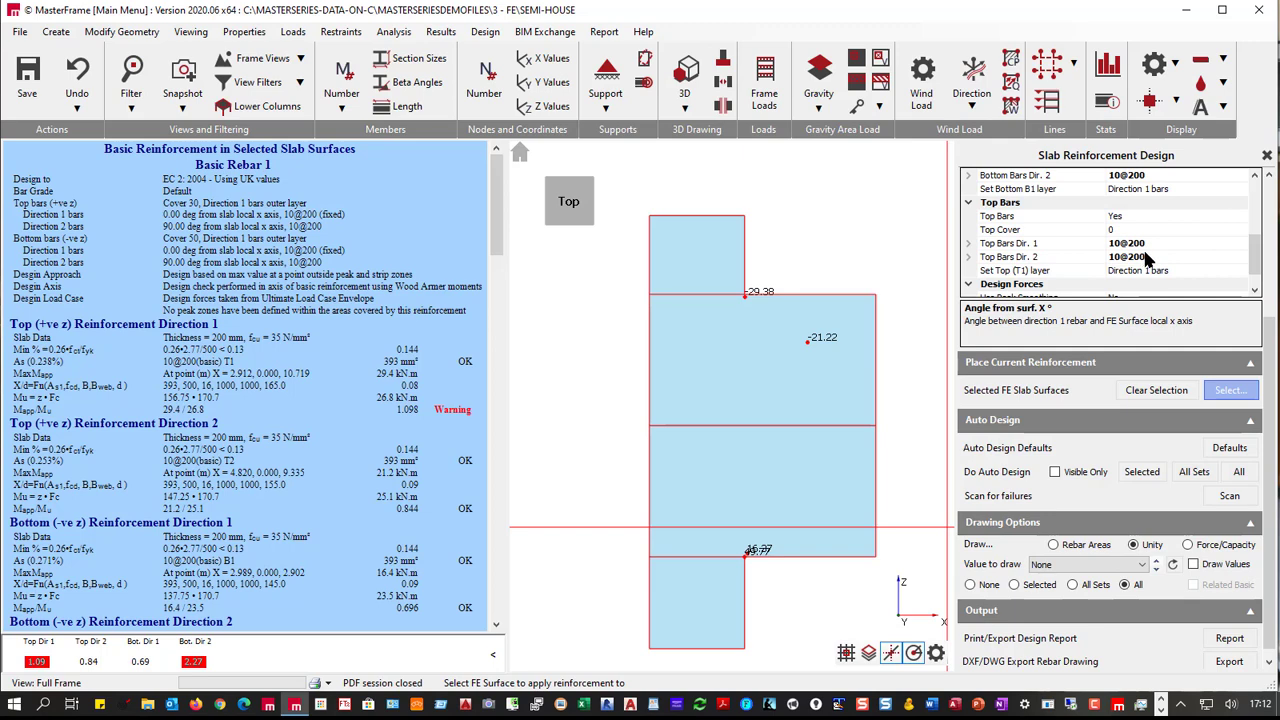
scroll(1140, 250, up, 2)
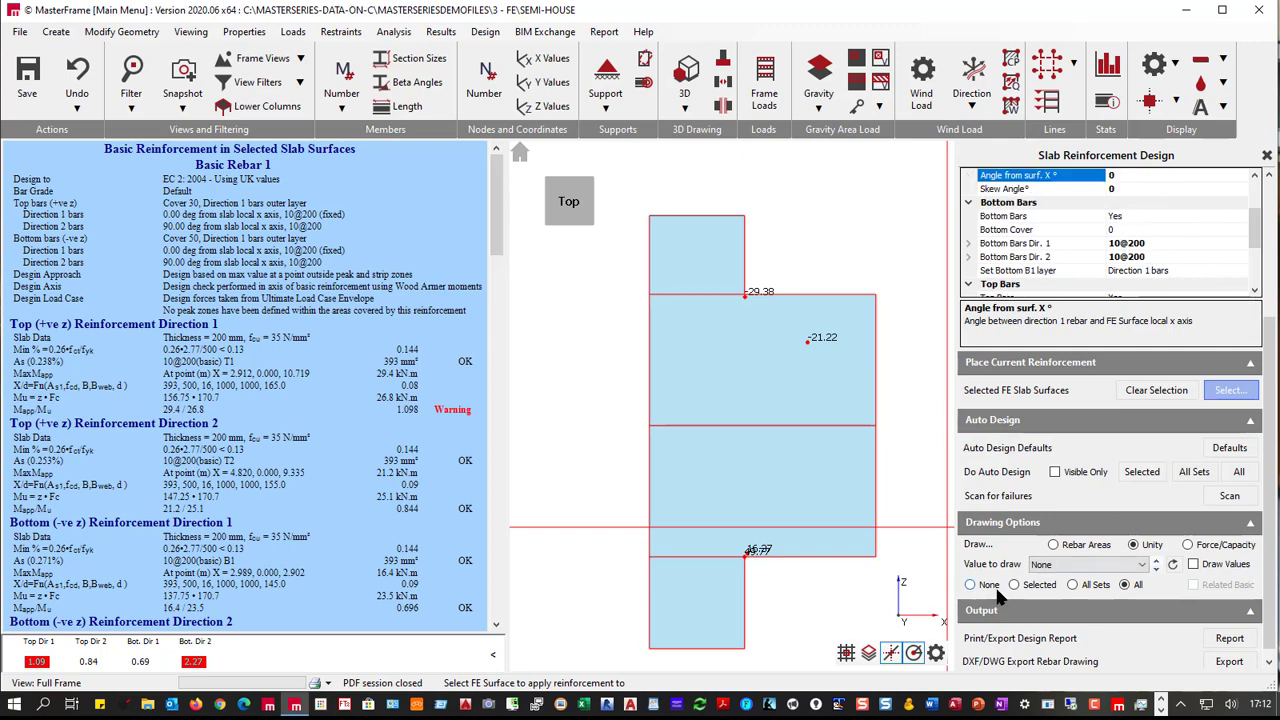
click(1143, 566)
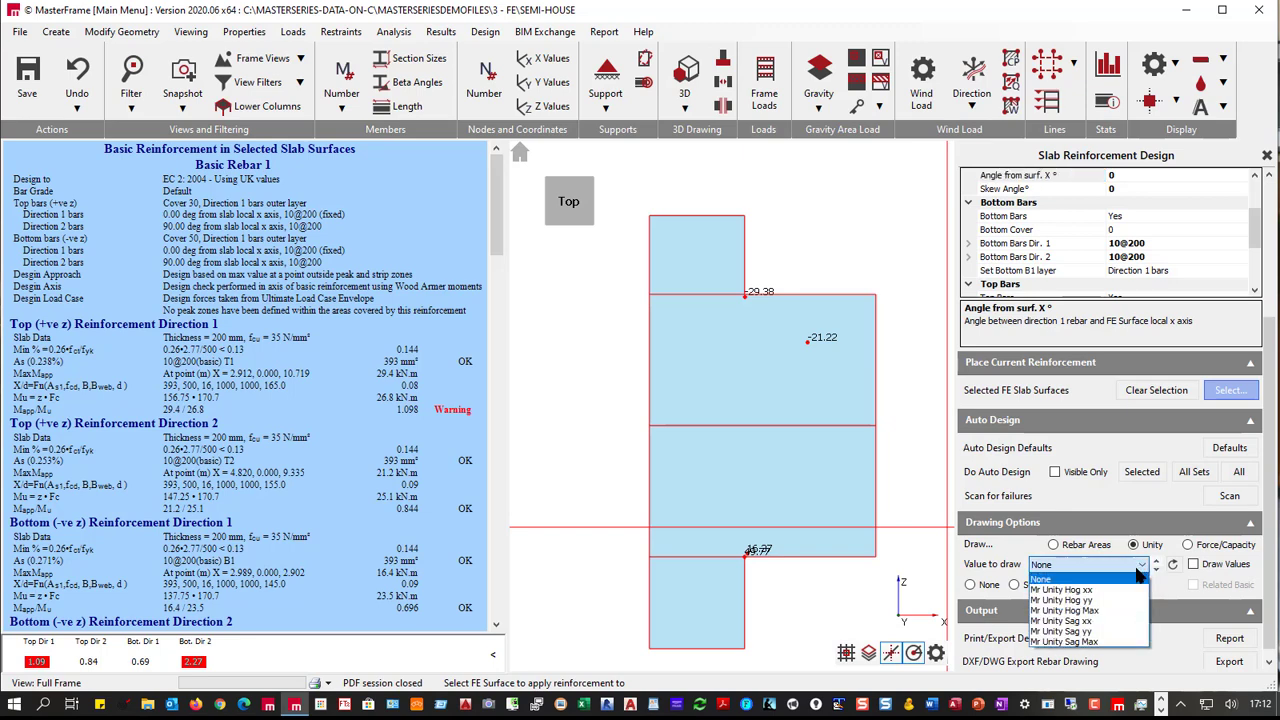
click(1075, 591)
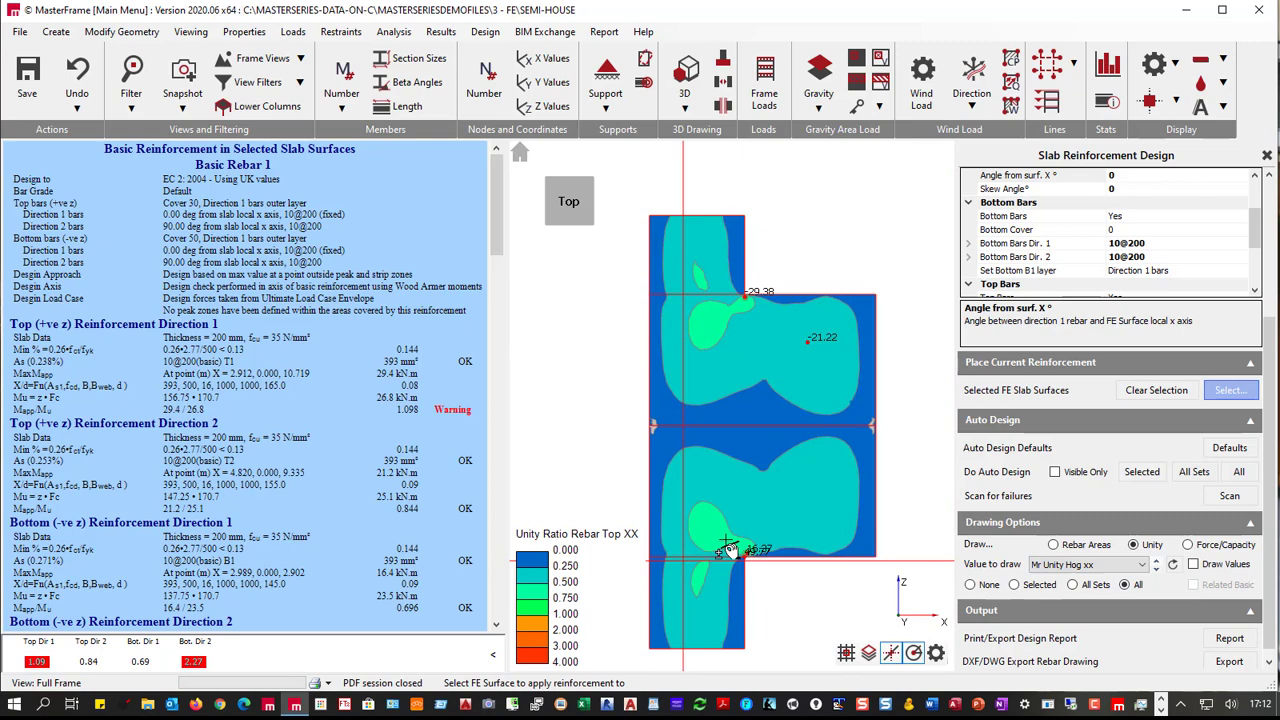
click(1157, 567)
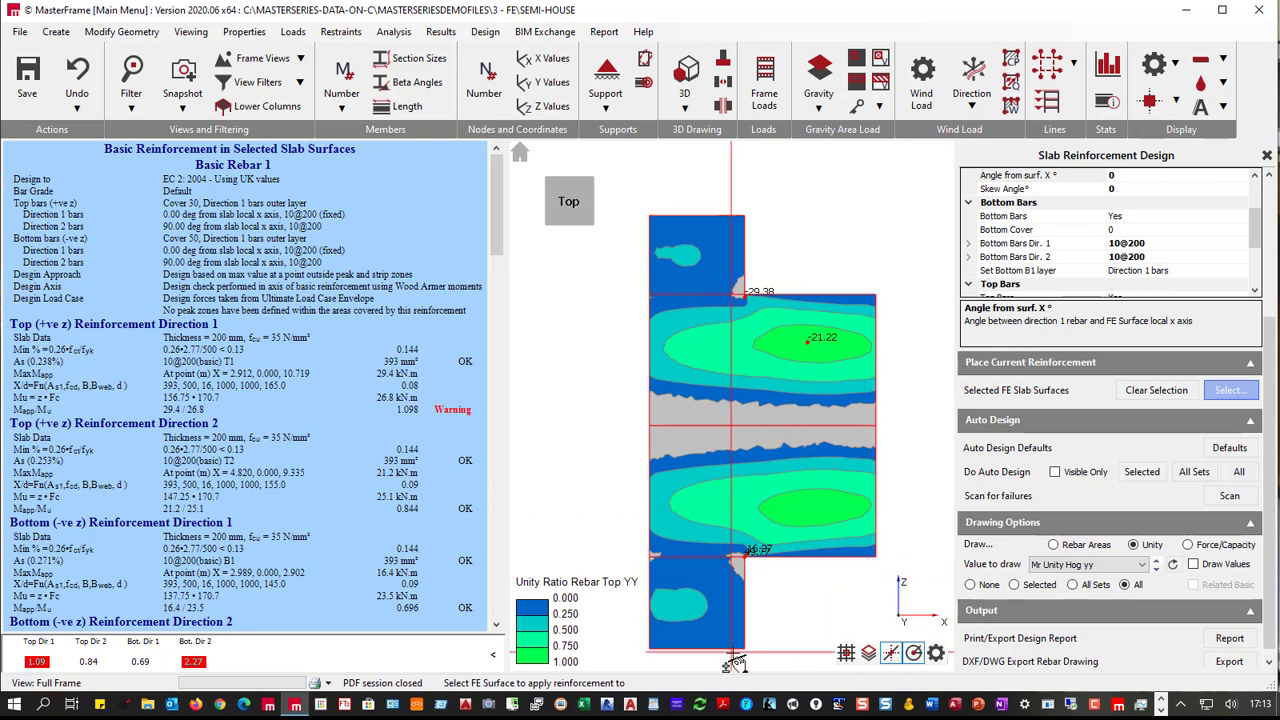
click(1154, 565)
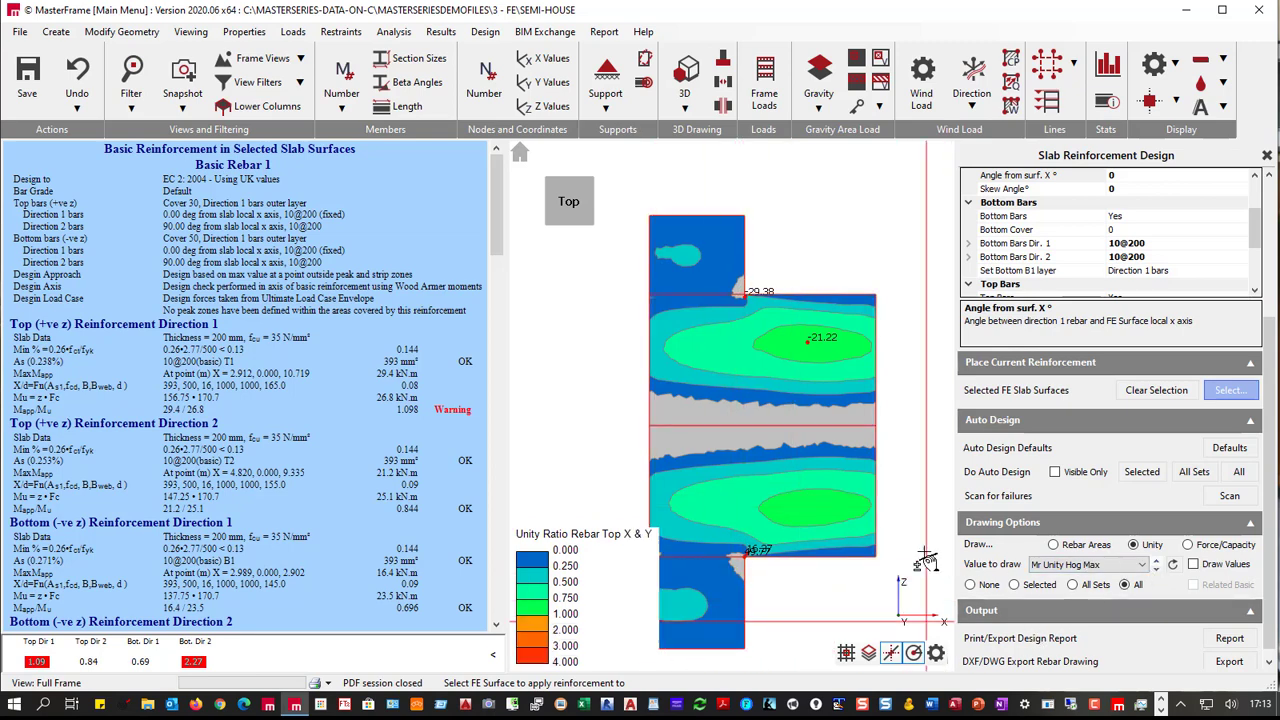
- View the Mr Unity Sag xx and Sag yy contours and inspect the slab's central dividing line and inner corners closely
click(1155, 567)
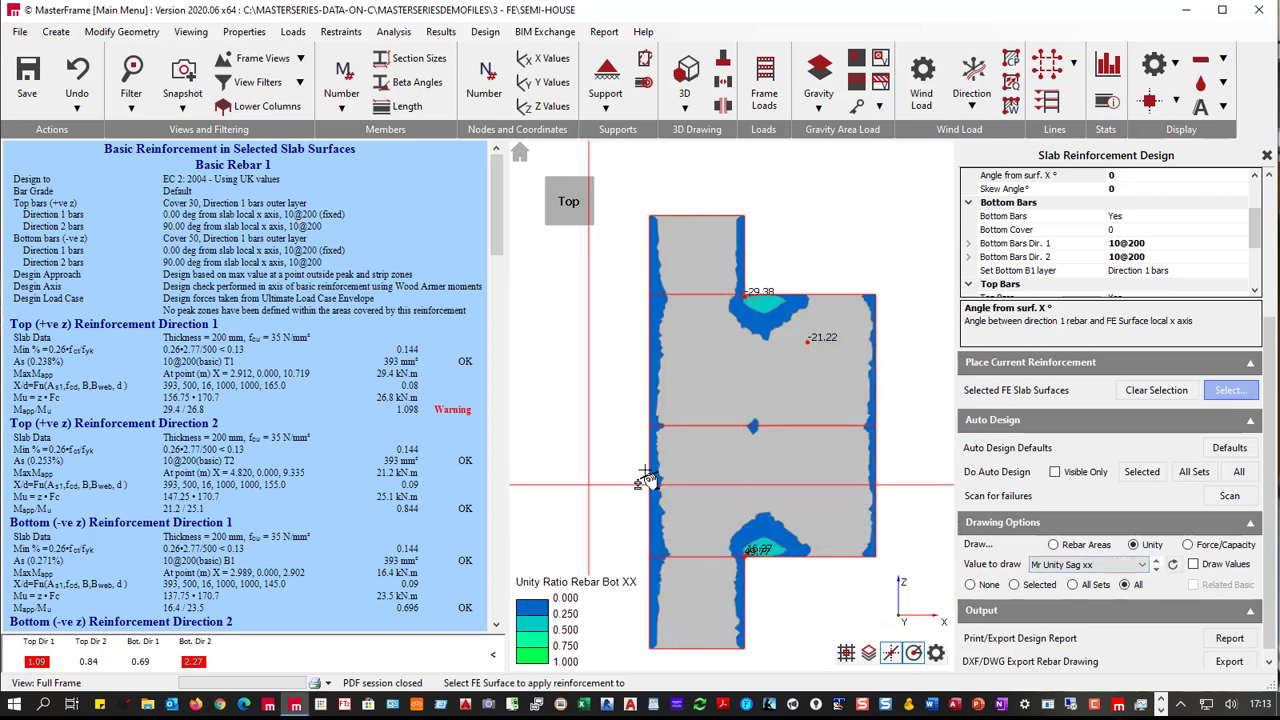
click(1155, 568)
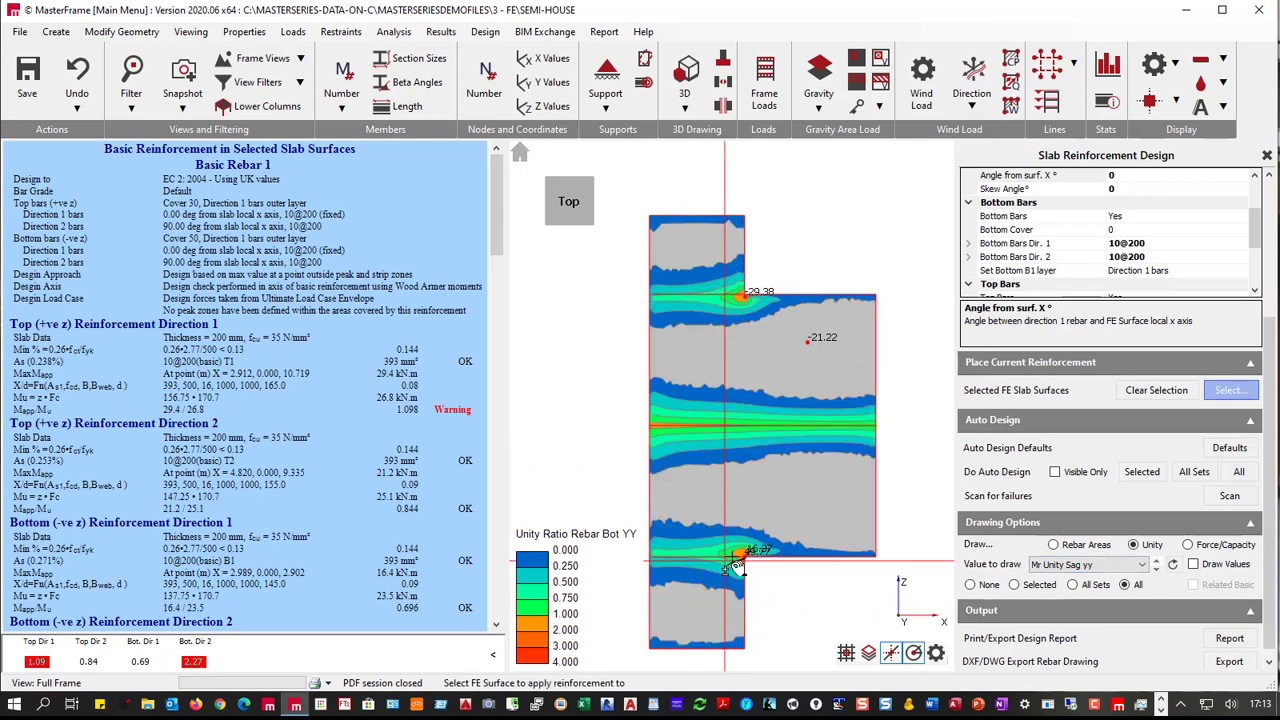
scroll(745, 505, up, 3)
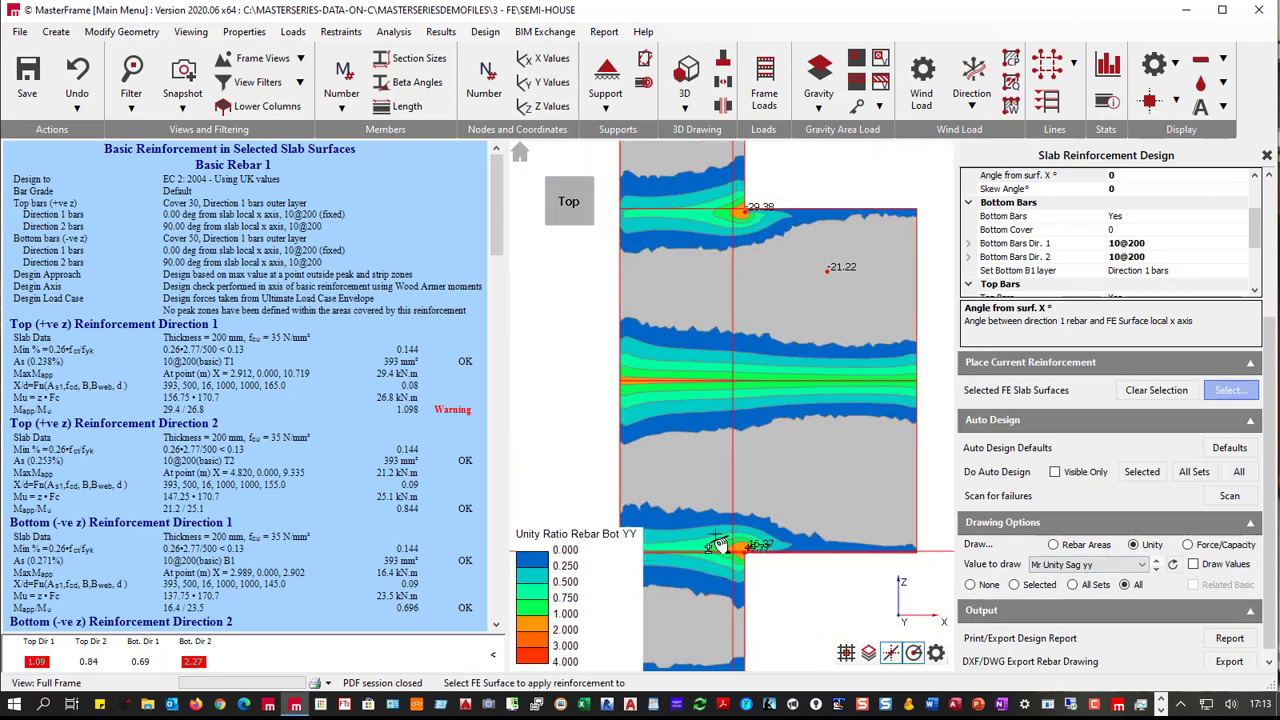
scroll(623, 394, up, 4)
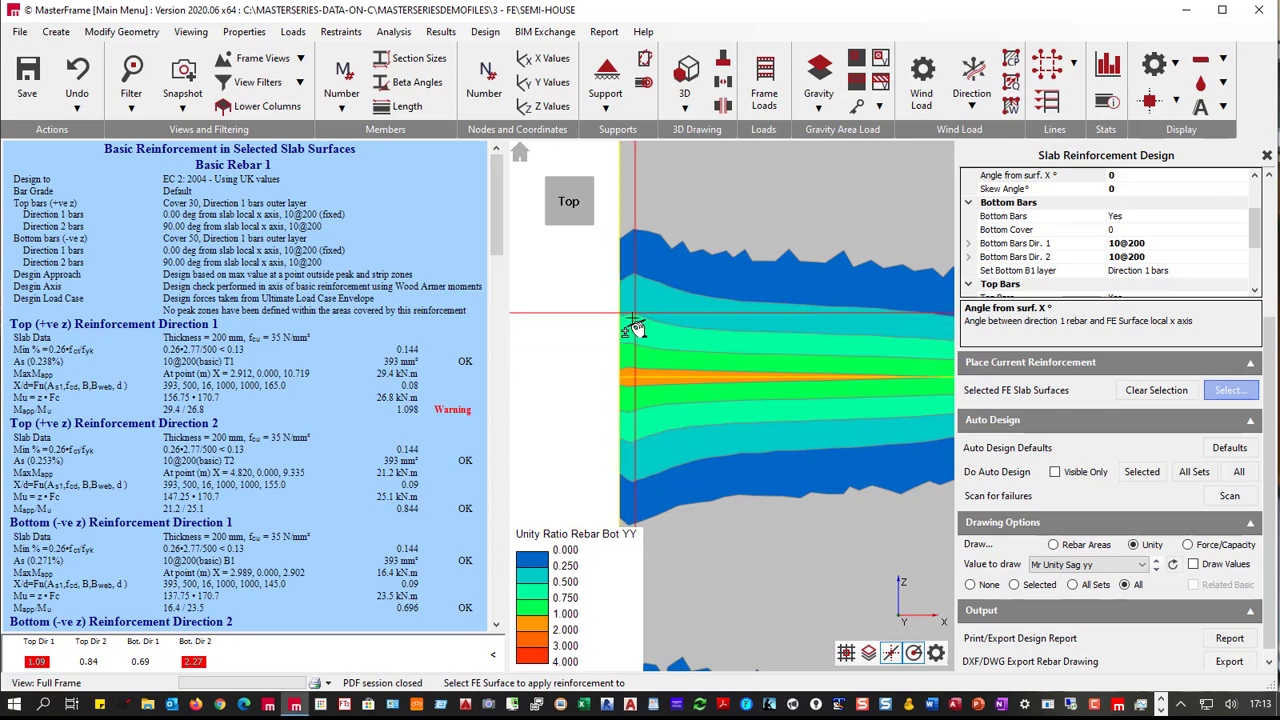
scroll(626, 414, down, 4)
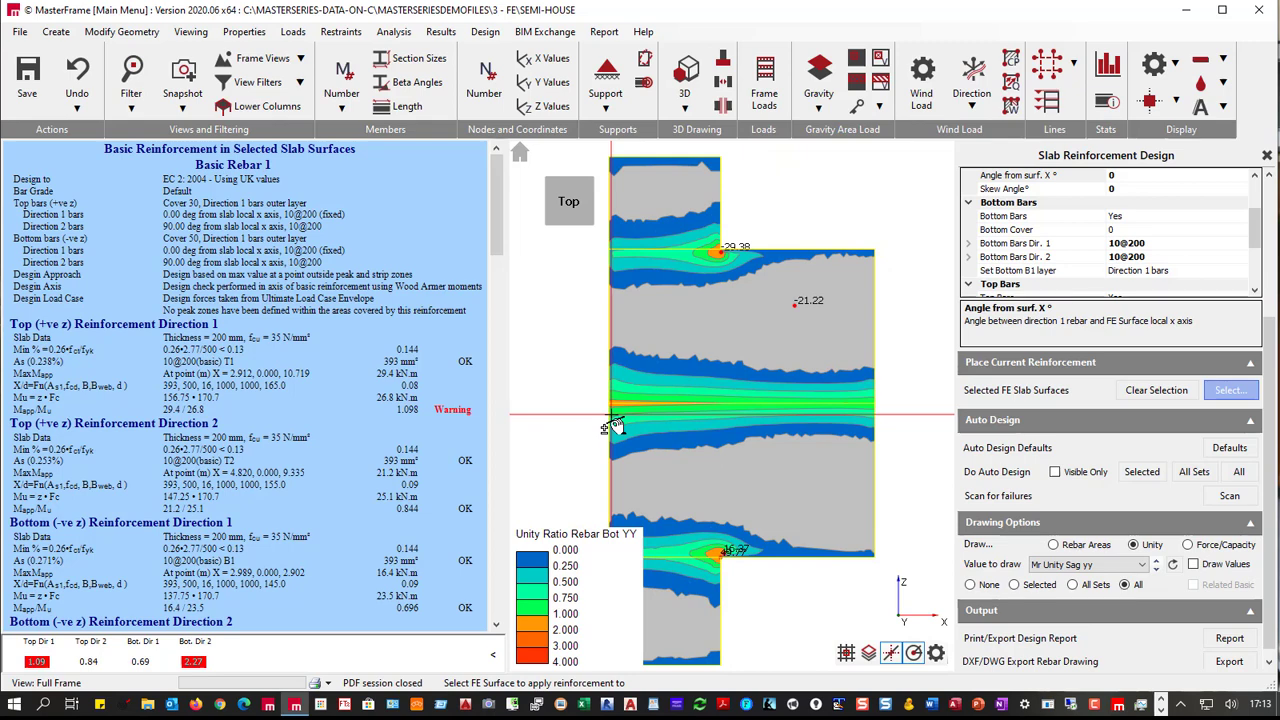
click(770, 400)
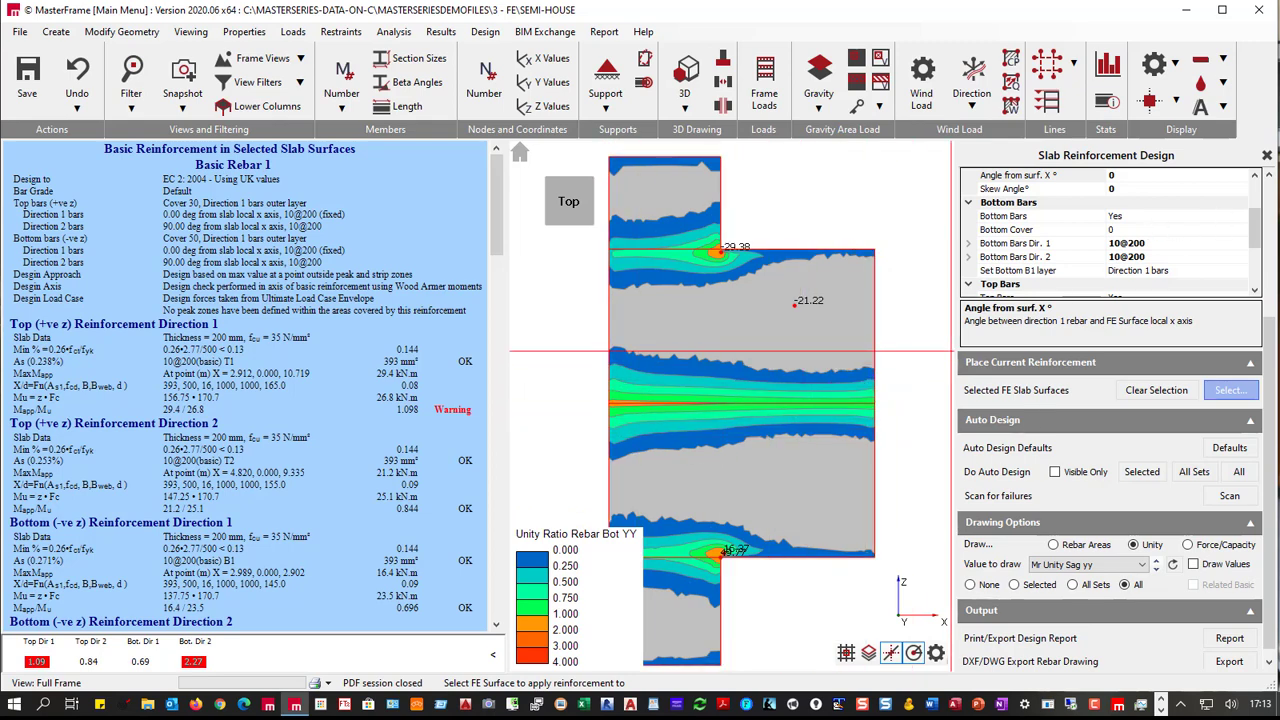
- Add a first strip reinforcement set on the slab surface and draw its 6.9 m strip line along the central dividing line
click(1268, 212)
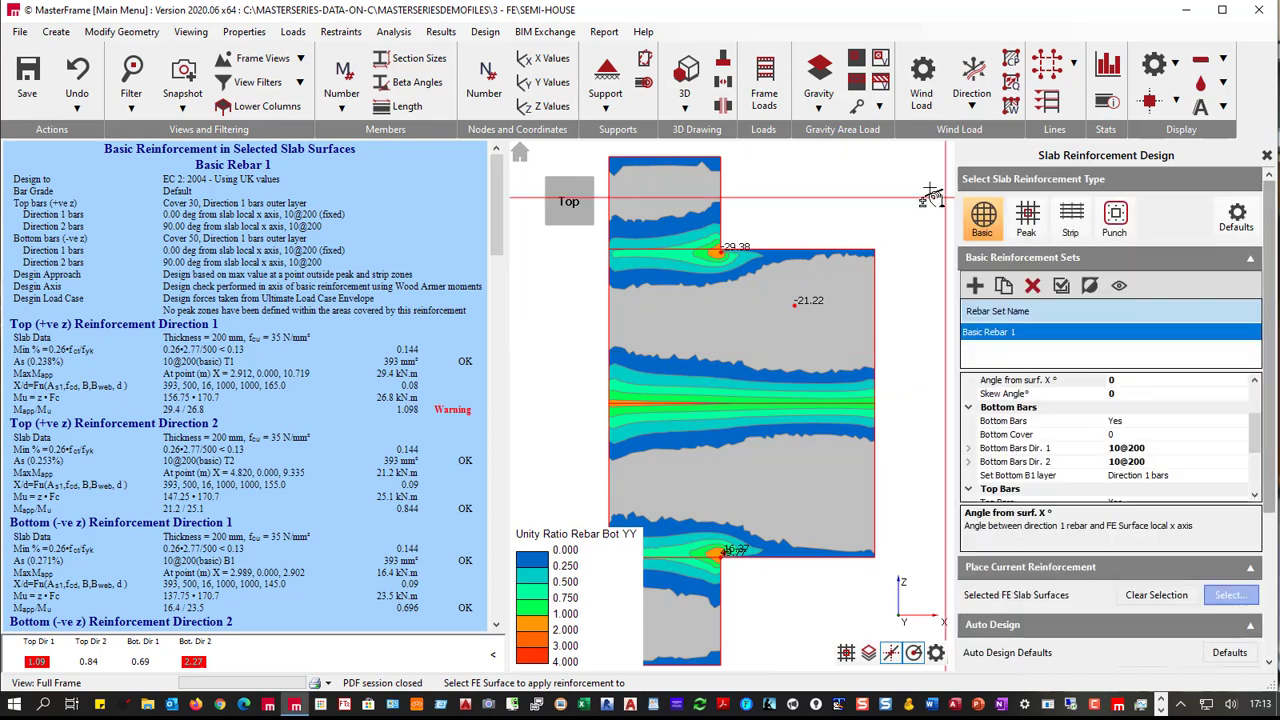
click(1071, 220)
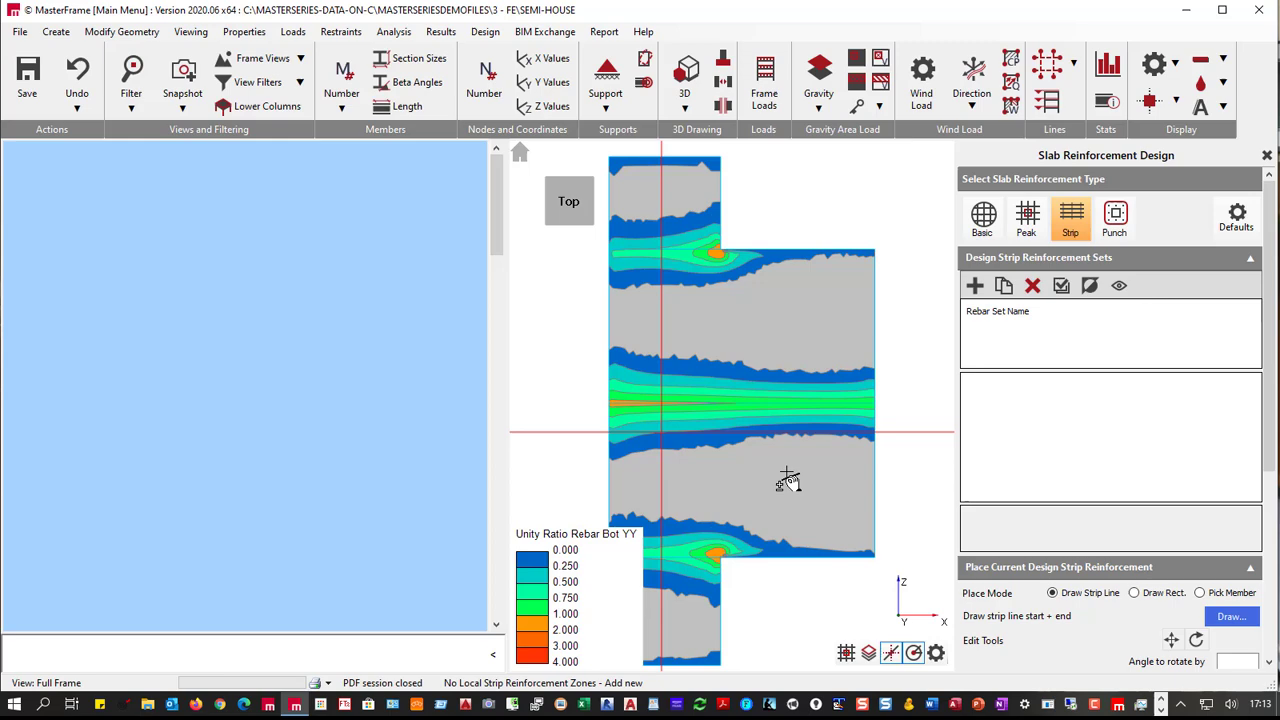
click(975, 286)
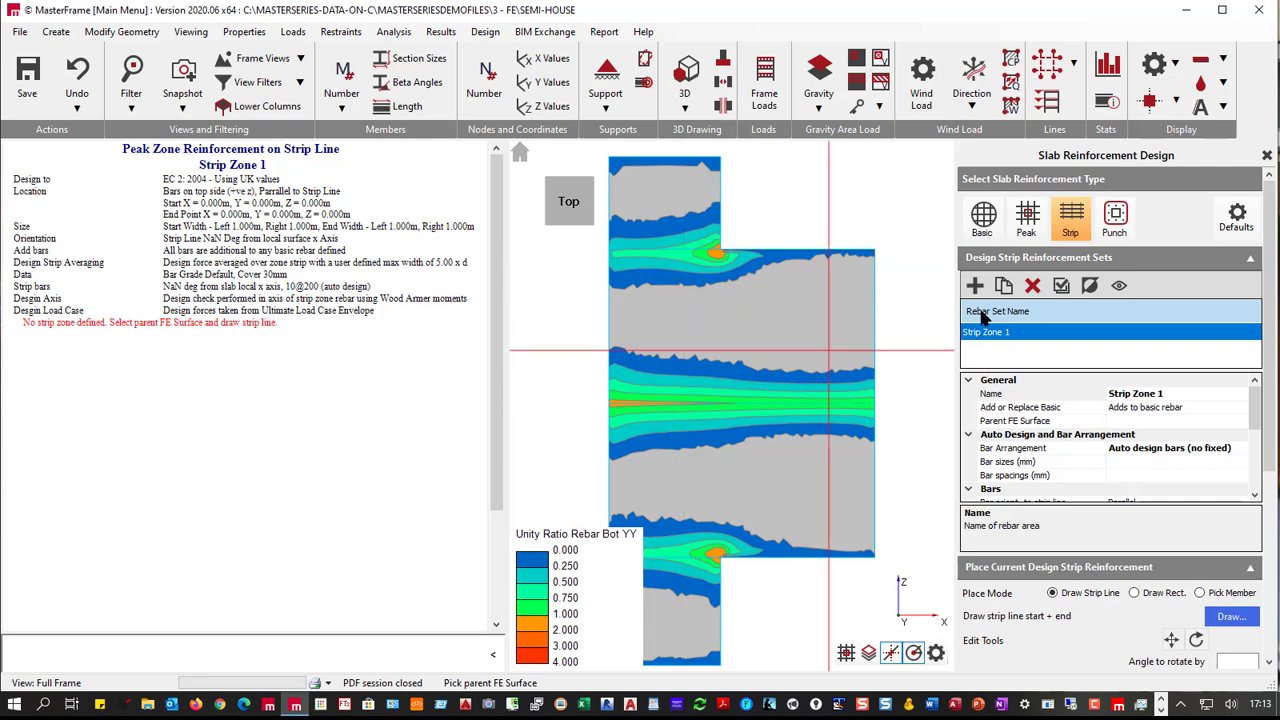
click(1228, 617)
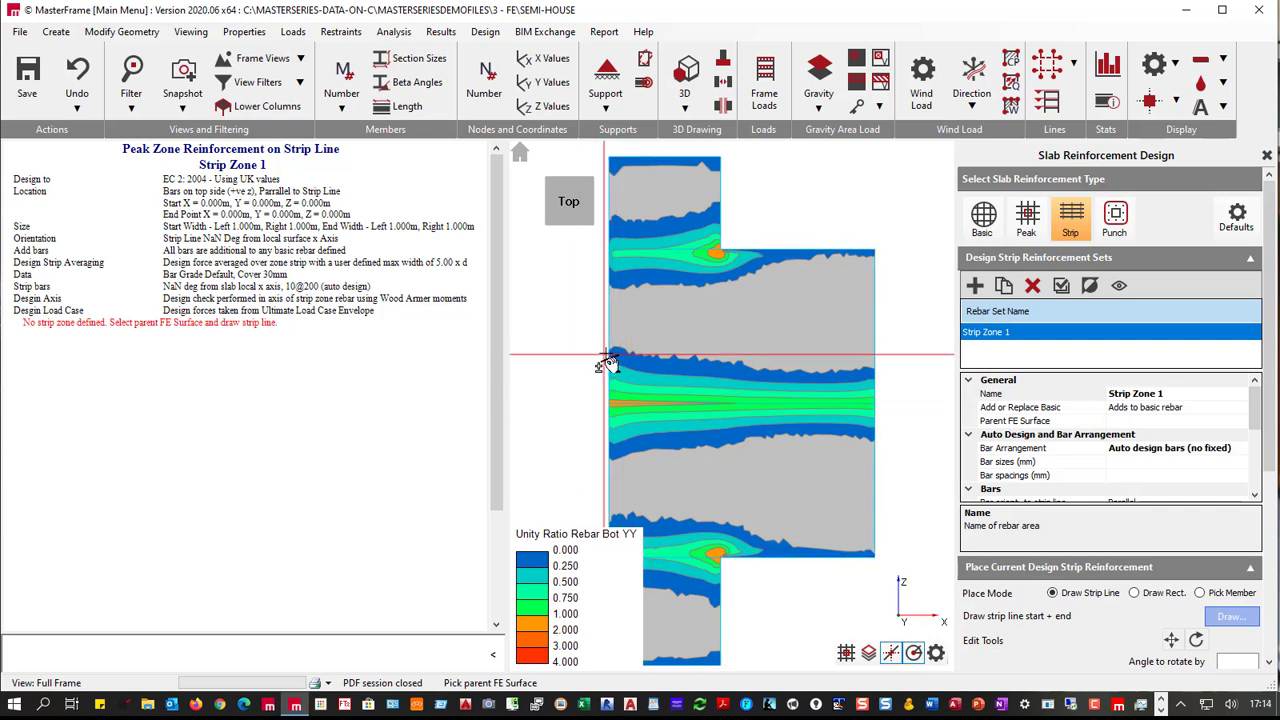
click(609, 362)
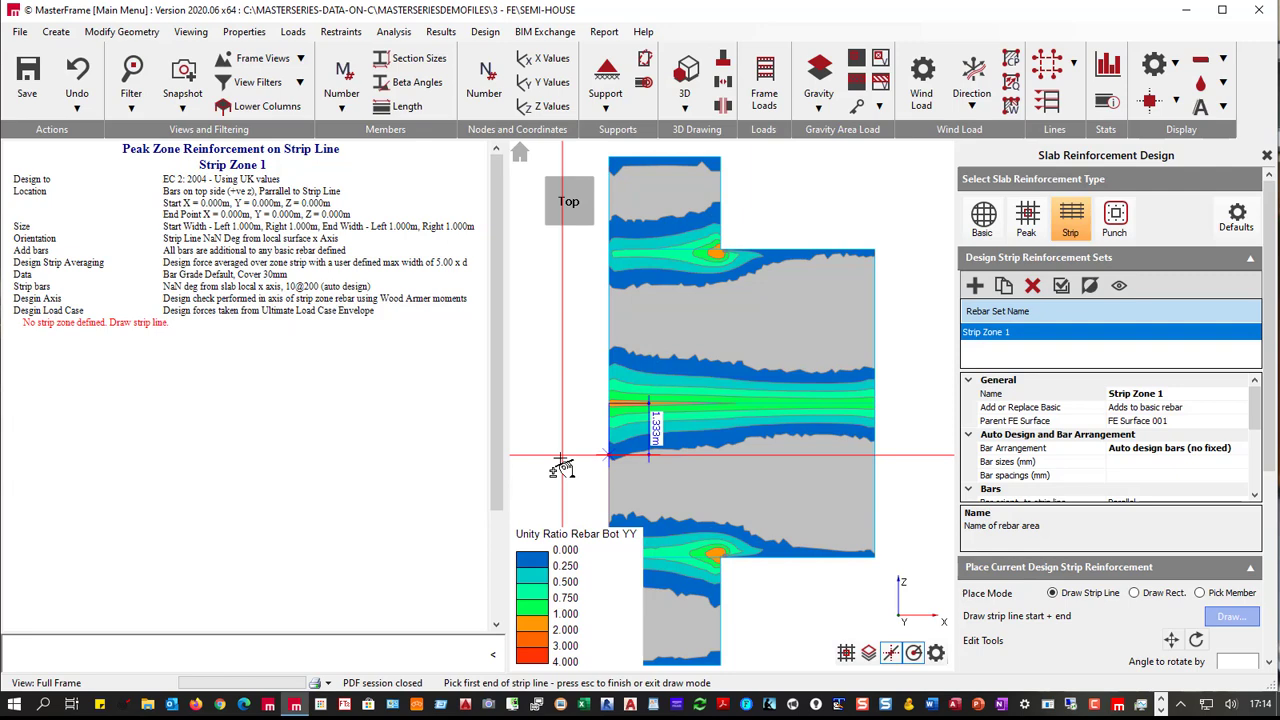
click(606, 406)
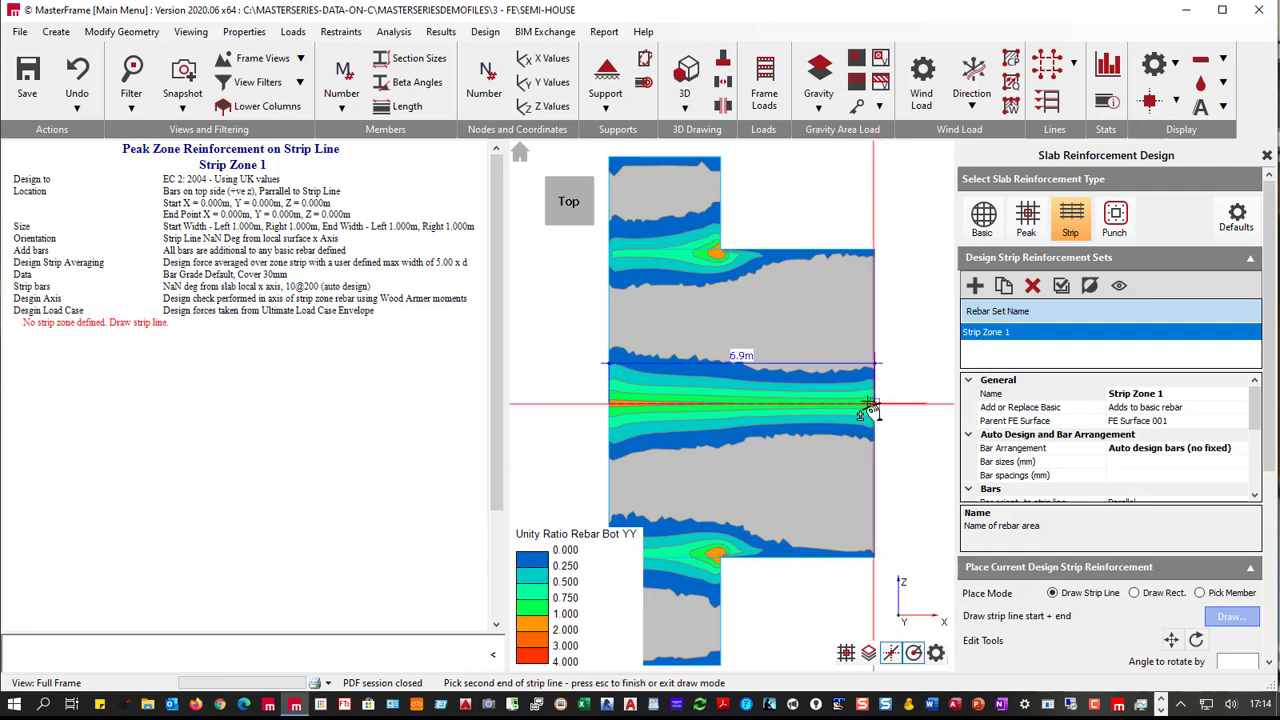
click(874, 405)
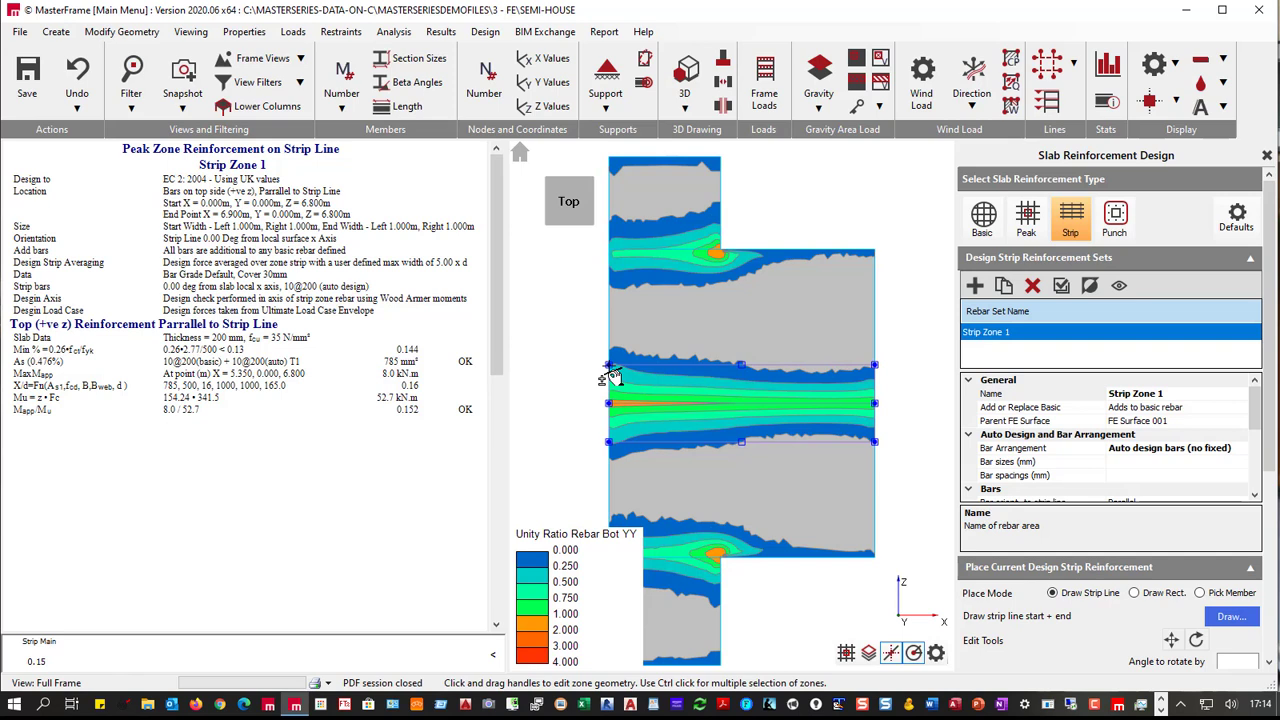
- Narrow the central strip zone to 0.75 m on both sides of its line and refresh the unity contours
drag(740, 368, 741, 375)
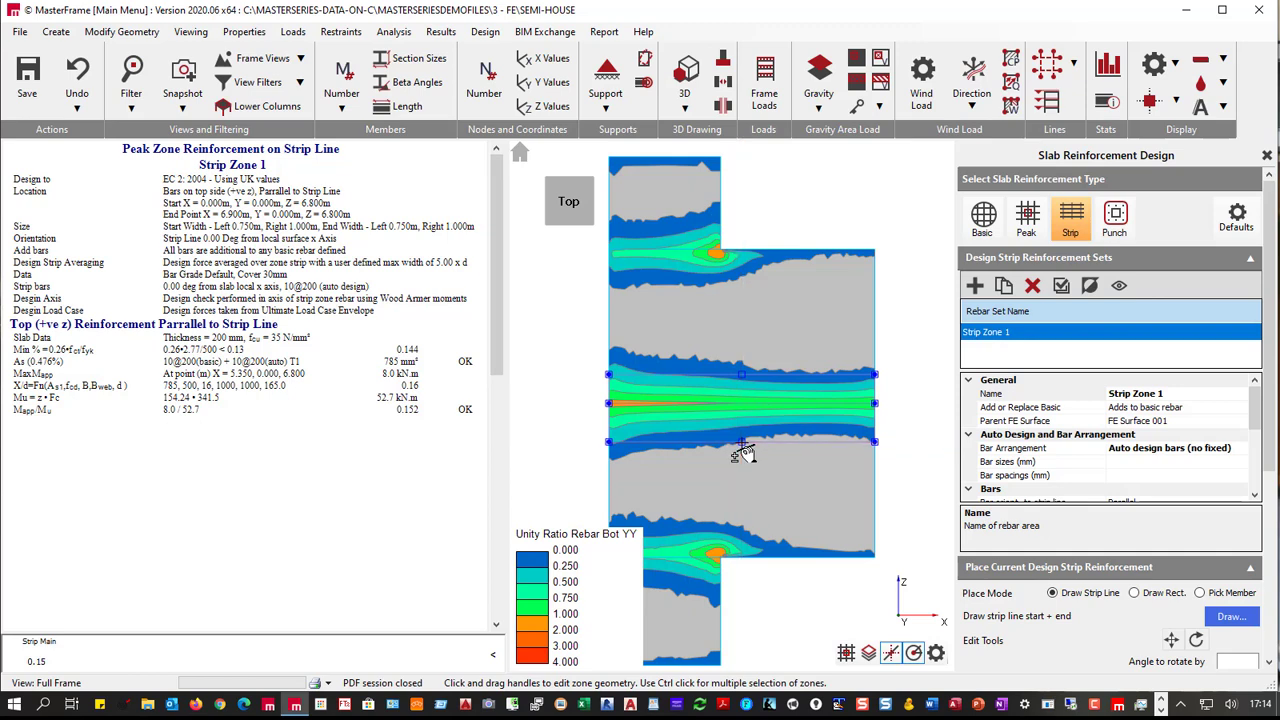
drag(741, 441, 741, 433)
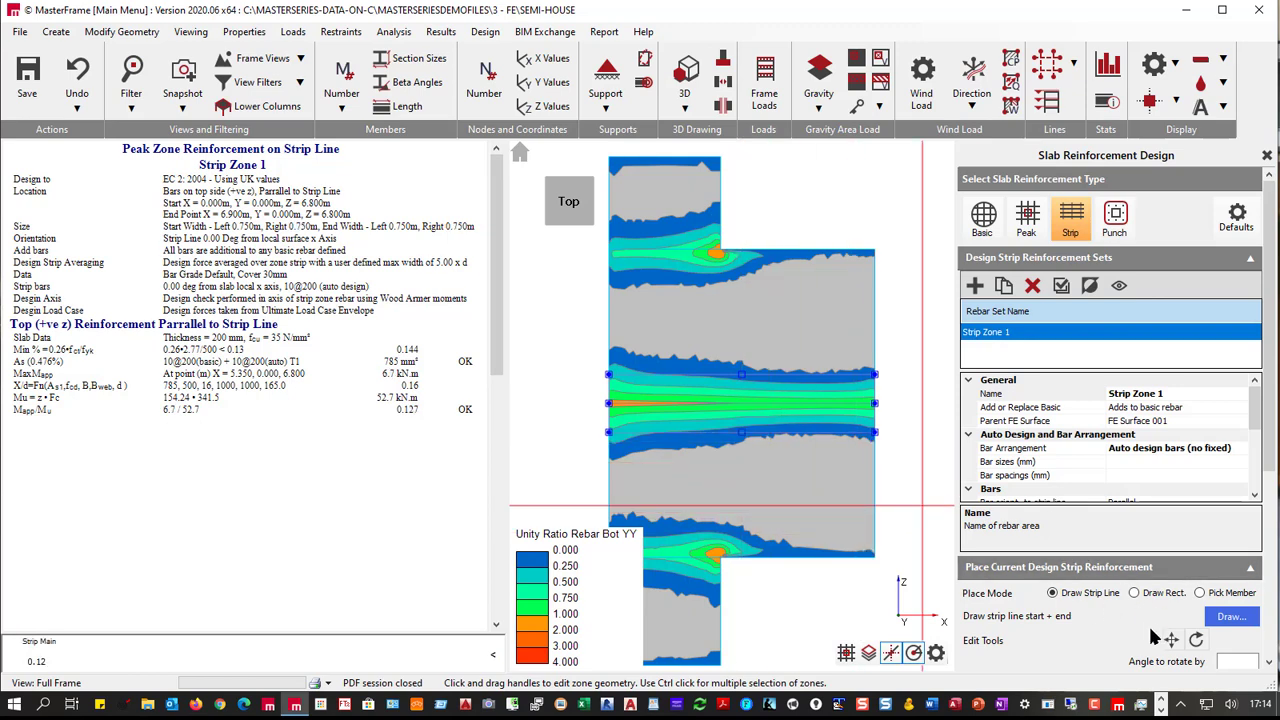
scroll(1150, 635, down, 5)
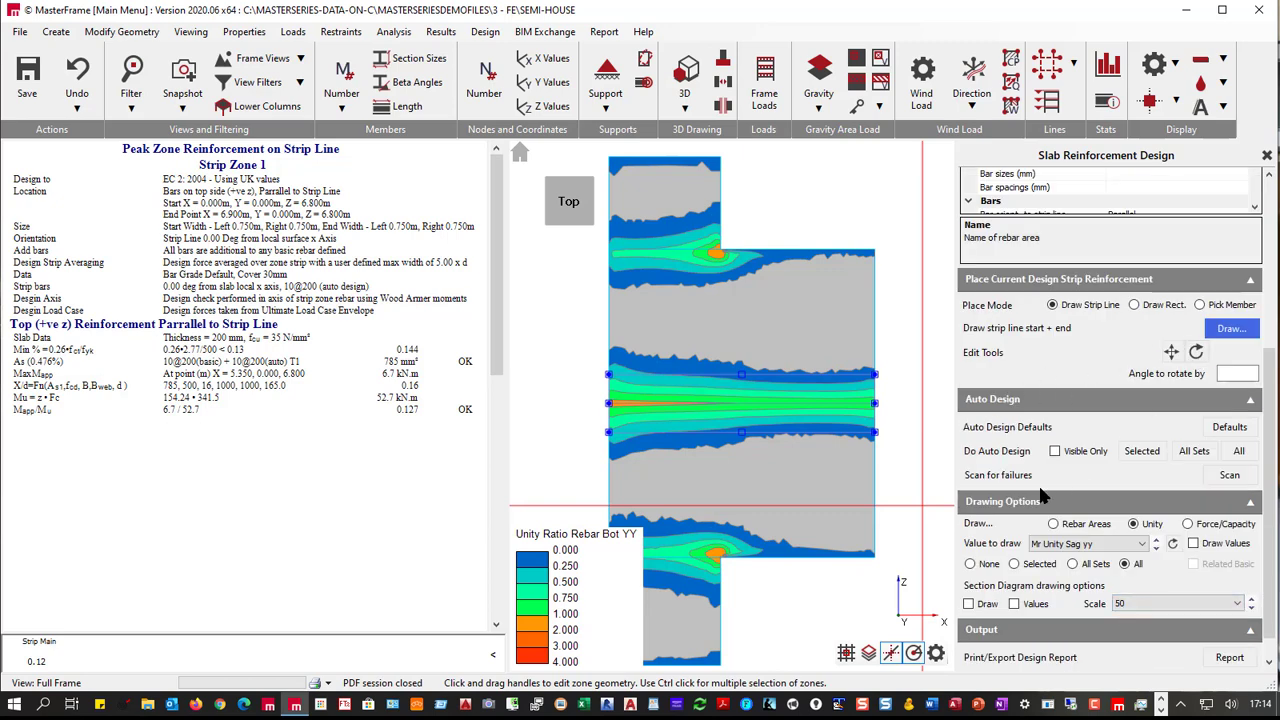
scroll(1043, 497, down, 1)
click(1172, 513)
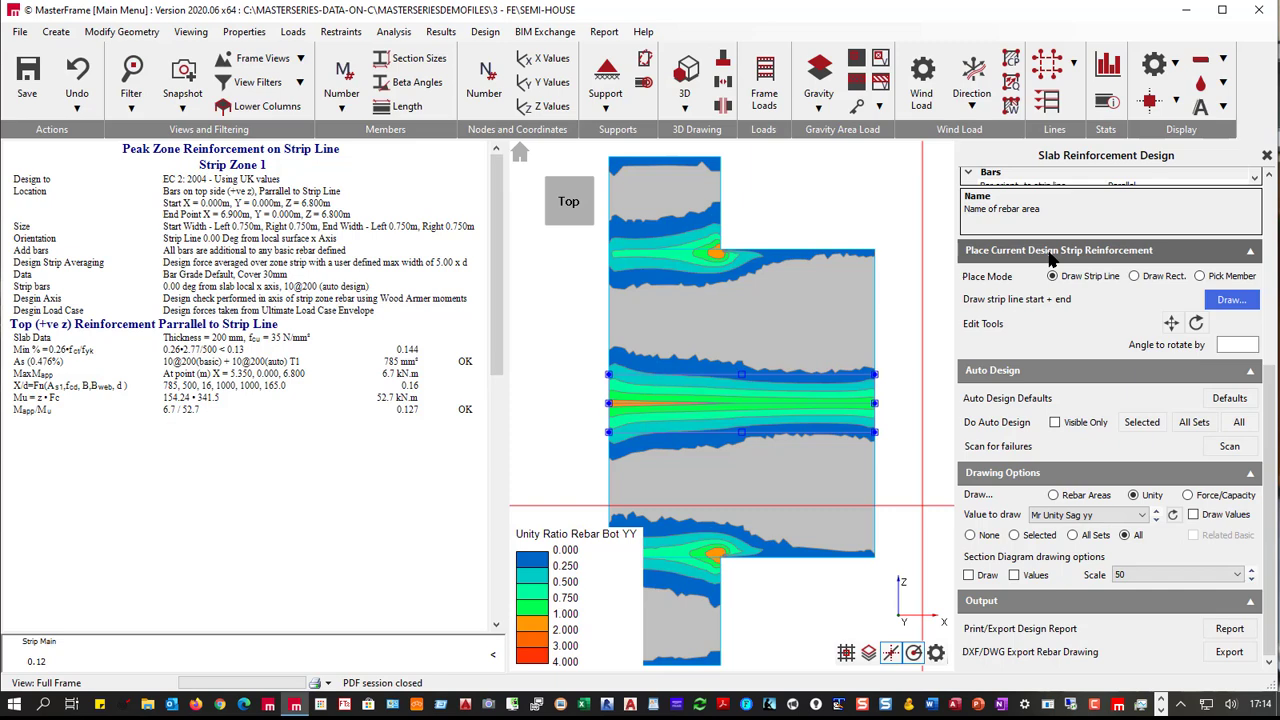
- Place the bars of Strip Zone 1 in the bottom of the slab
scroll(1042, 307, up, 5)
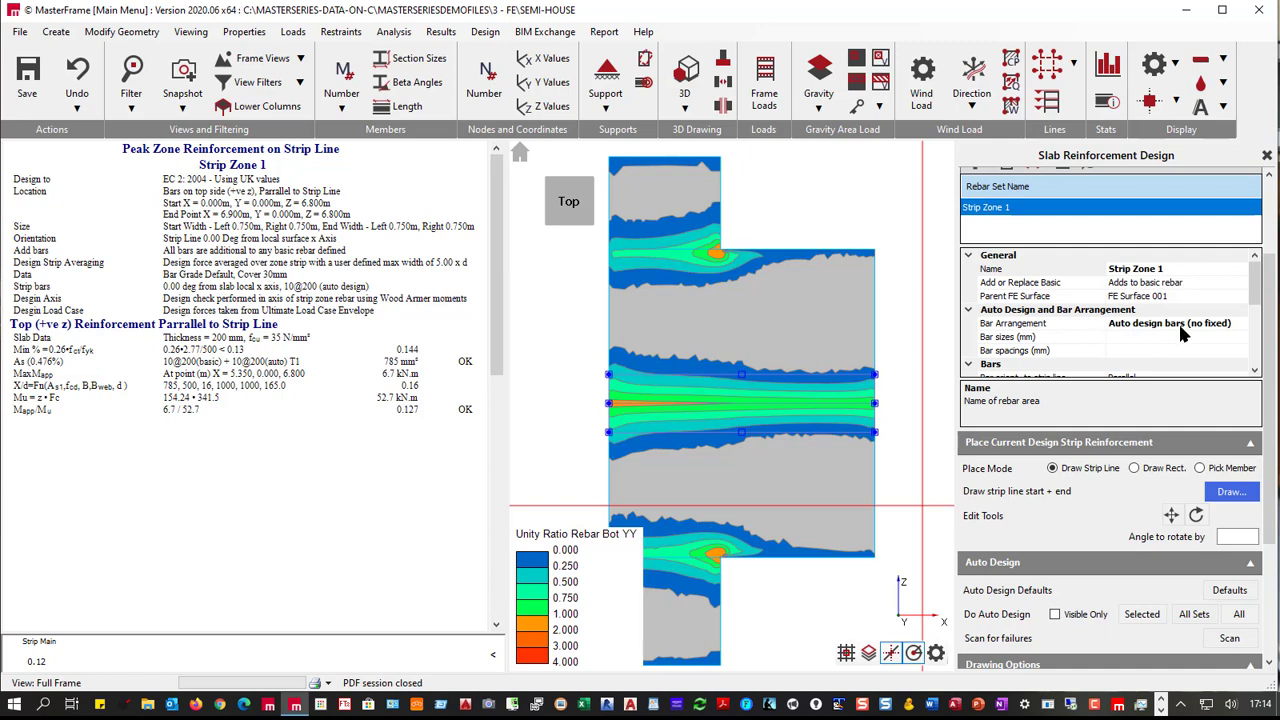
click(1255, 370)
click(1255, 370)
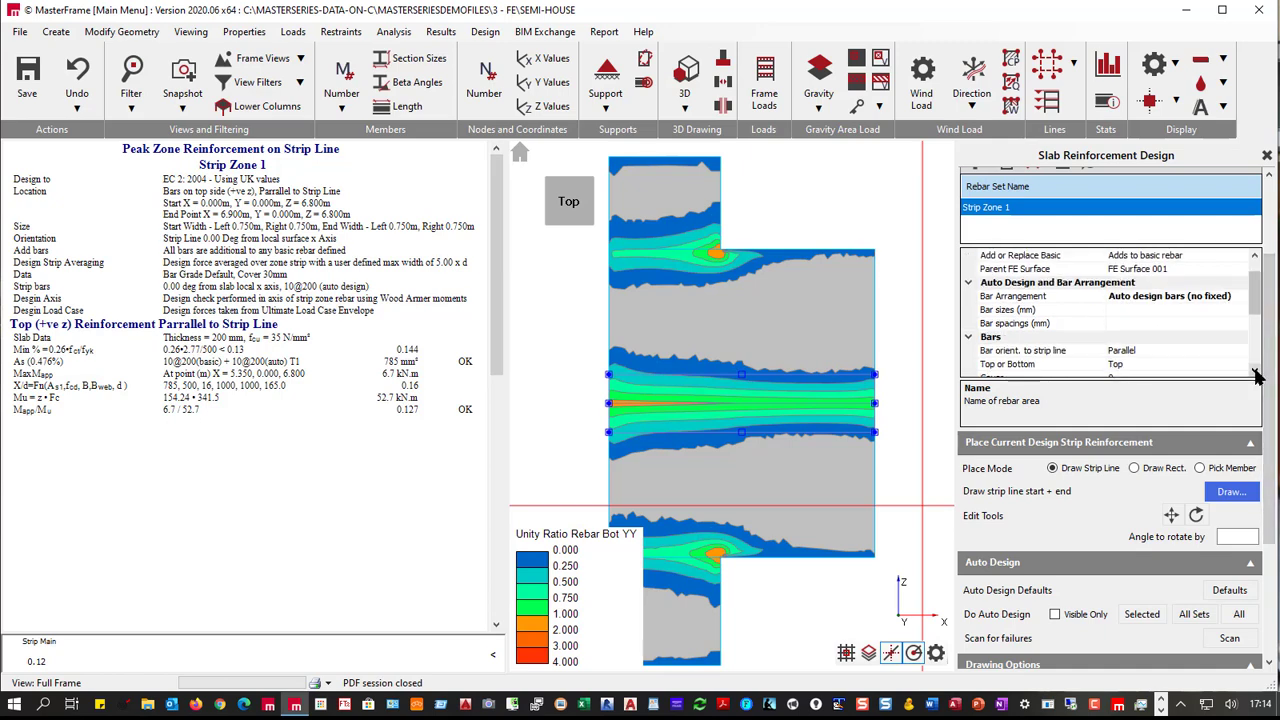
click(1255, 370)
double_click(1135, 347)
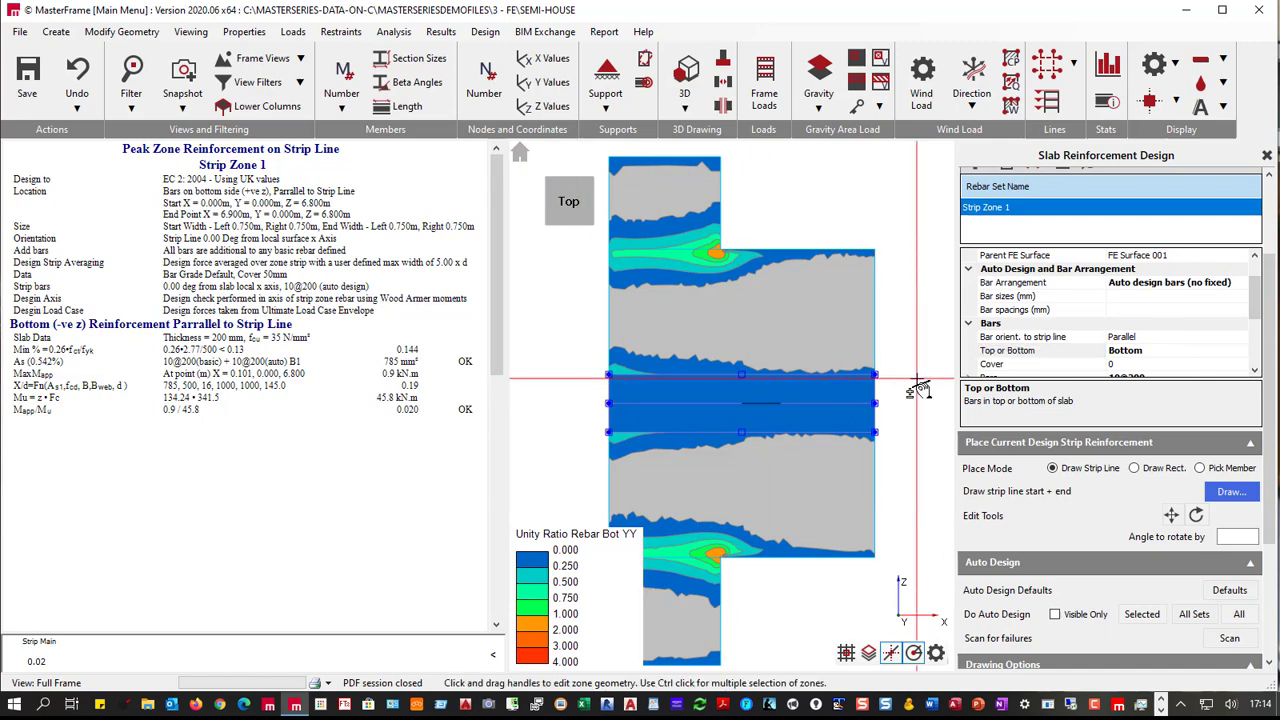
- Orient the bars of Strip Zone 1 perpendicular to the strip line
scroll(1192, 330, down, 3)
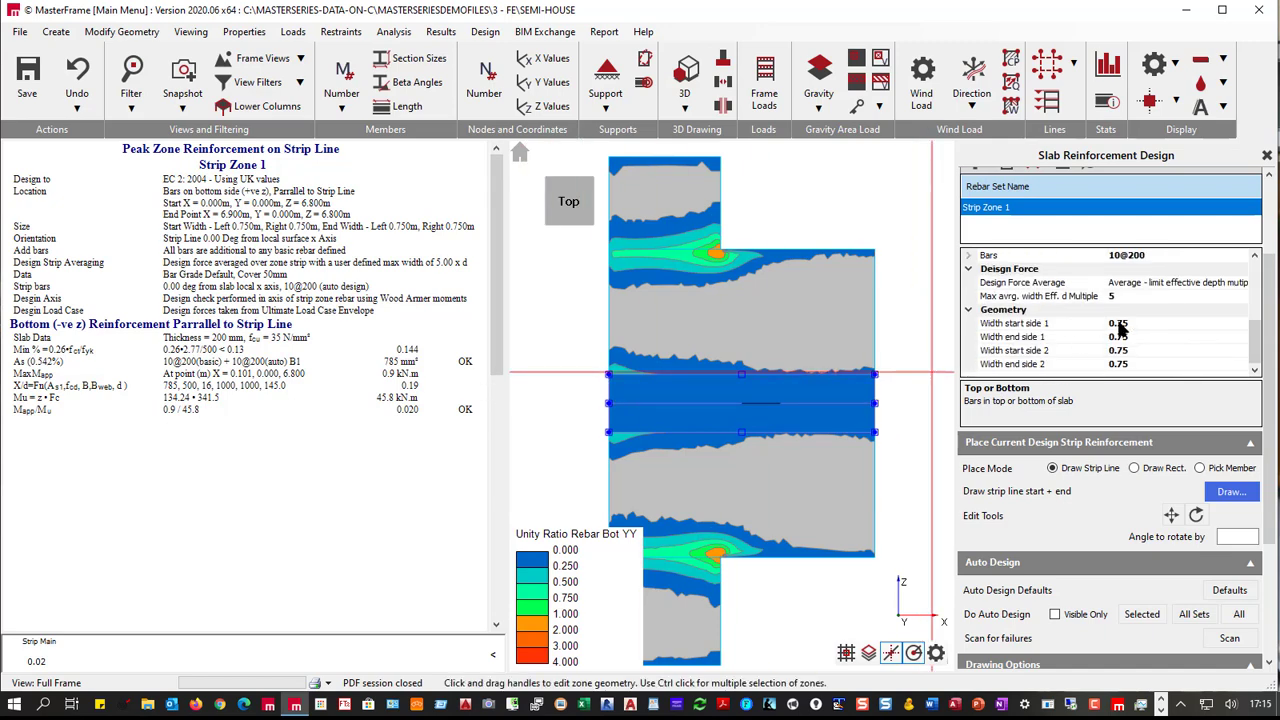
scroll(1118, 327, up, 4)
scroll(1120, 330, down, 2)
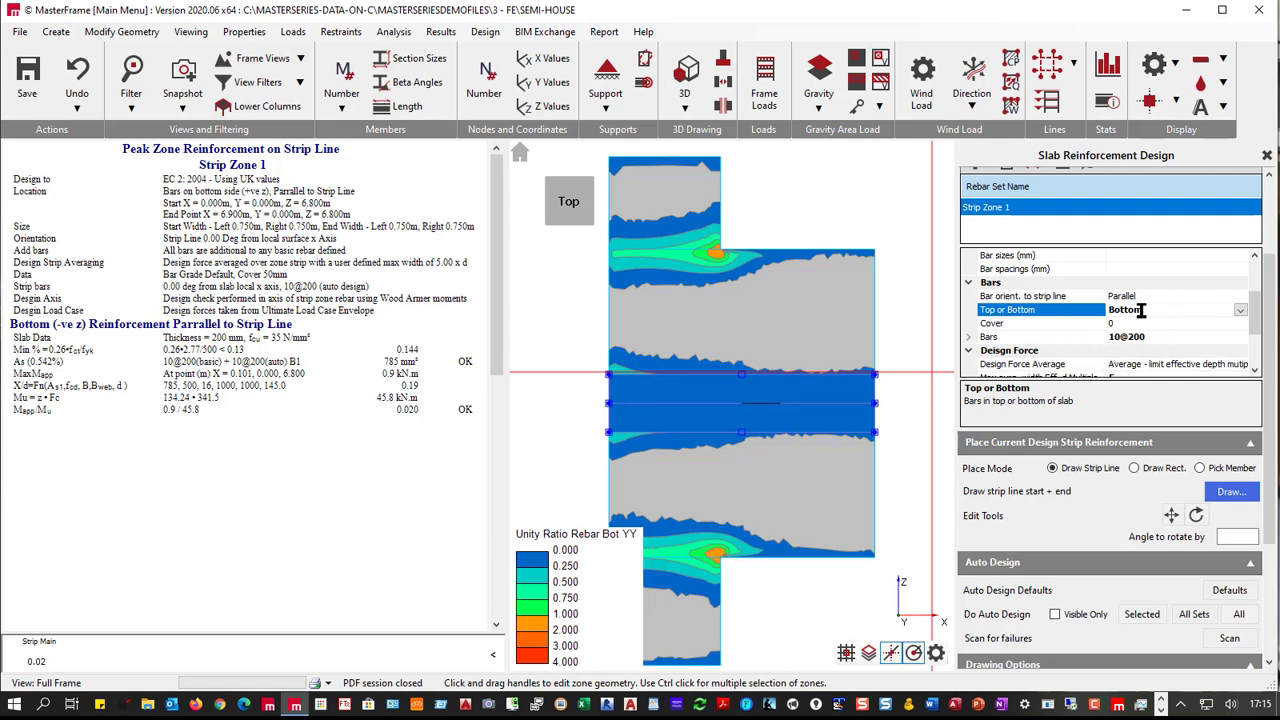
click(1150, 296)
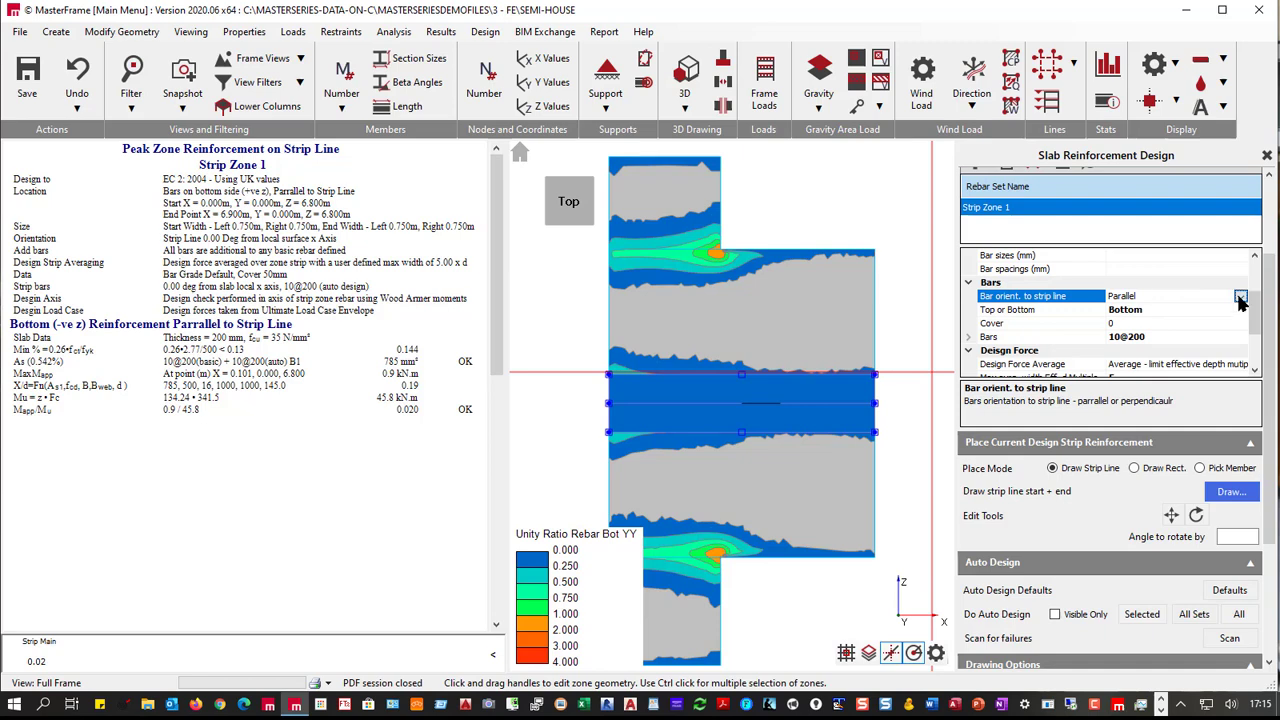
click(1240, 298)
click(1130, 325)
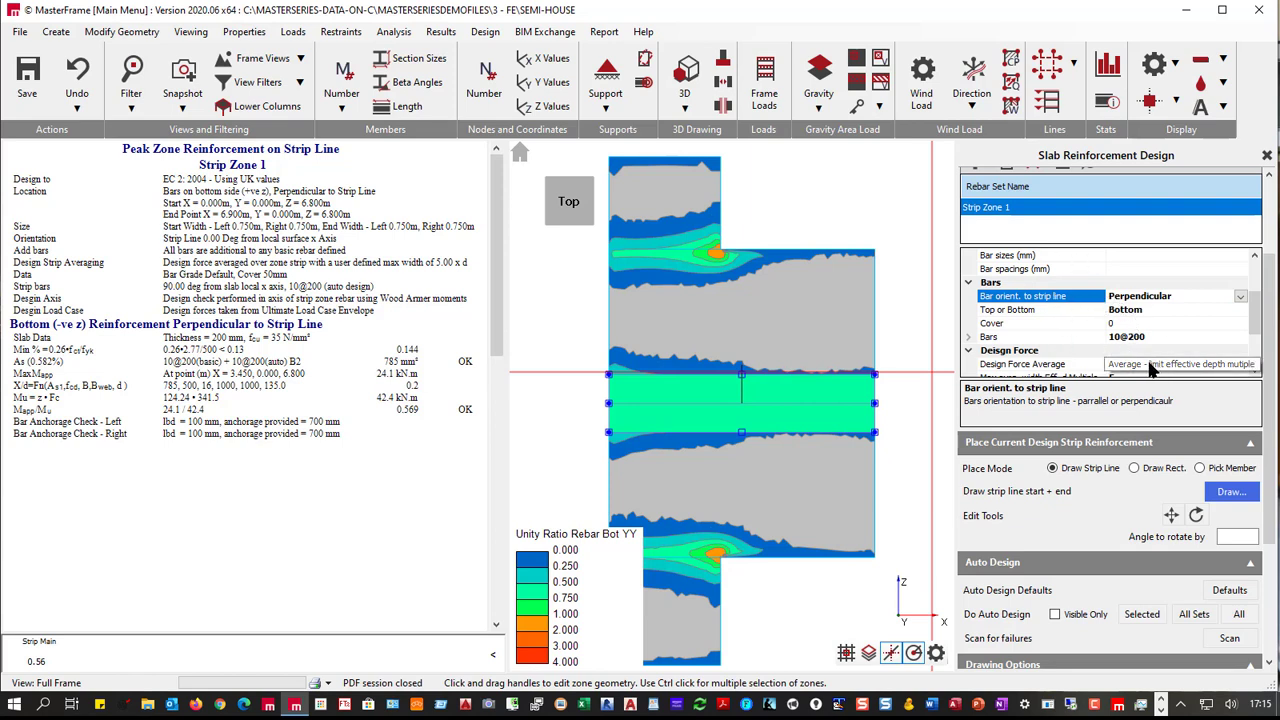
- Set the bar spacing of Strip Zone 1 to 400 mm, keeping the 10 mm bar diameter
click(1196, 337)
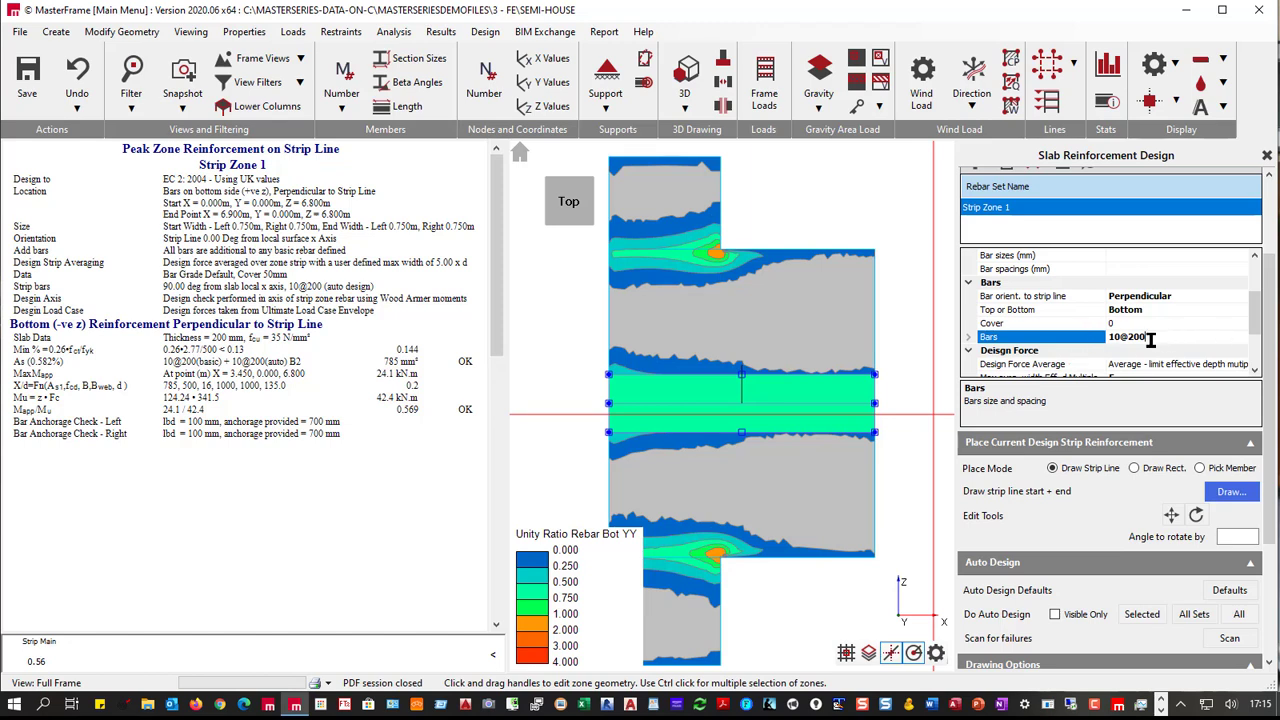
click(968, 337)
scroll(1068, 355, down, 2)
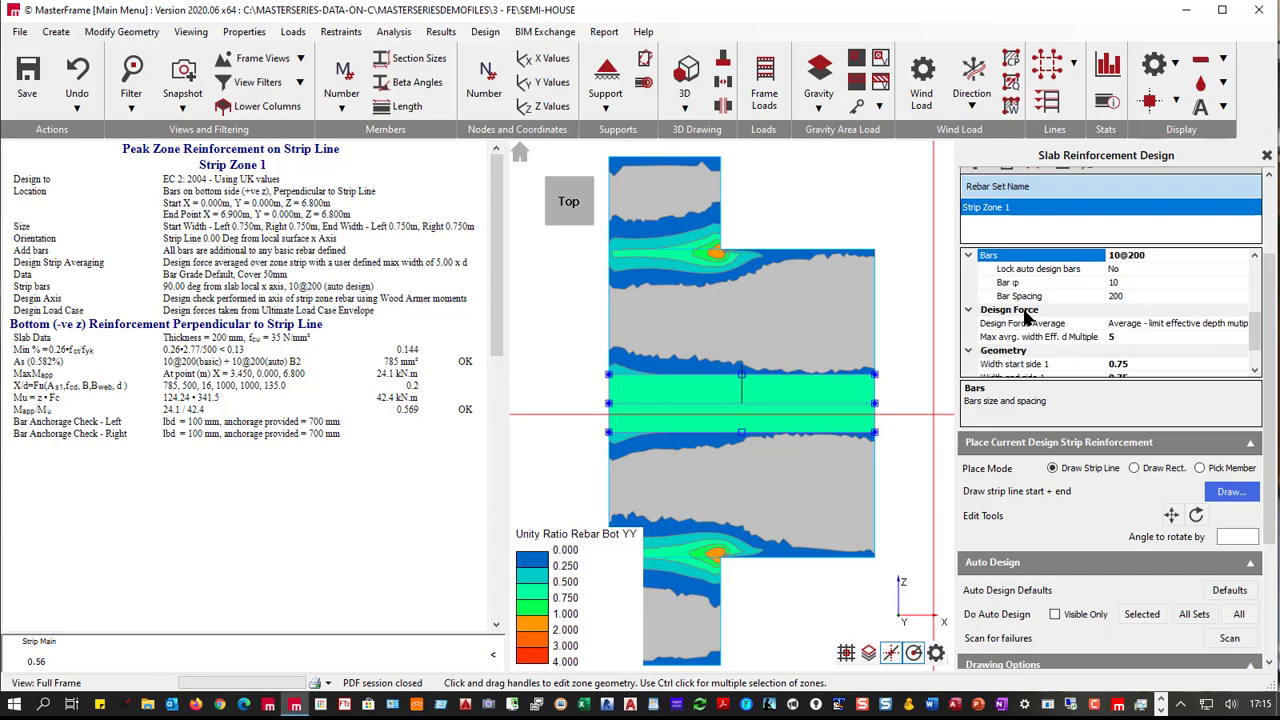
click(1120, 297)
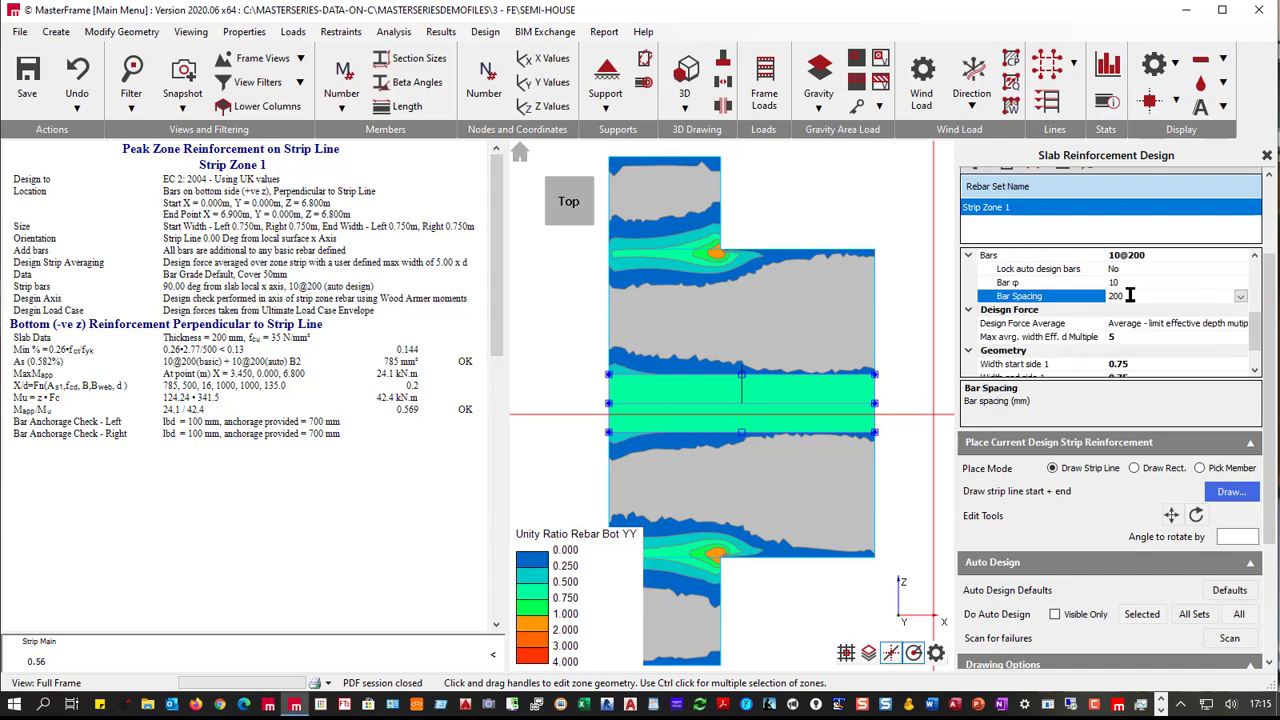
click(1240, 297)
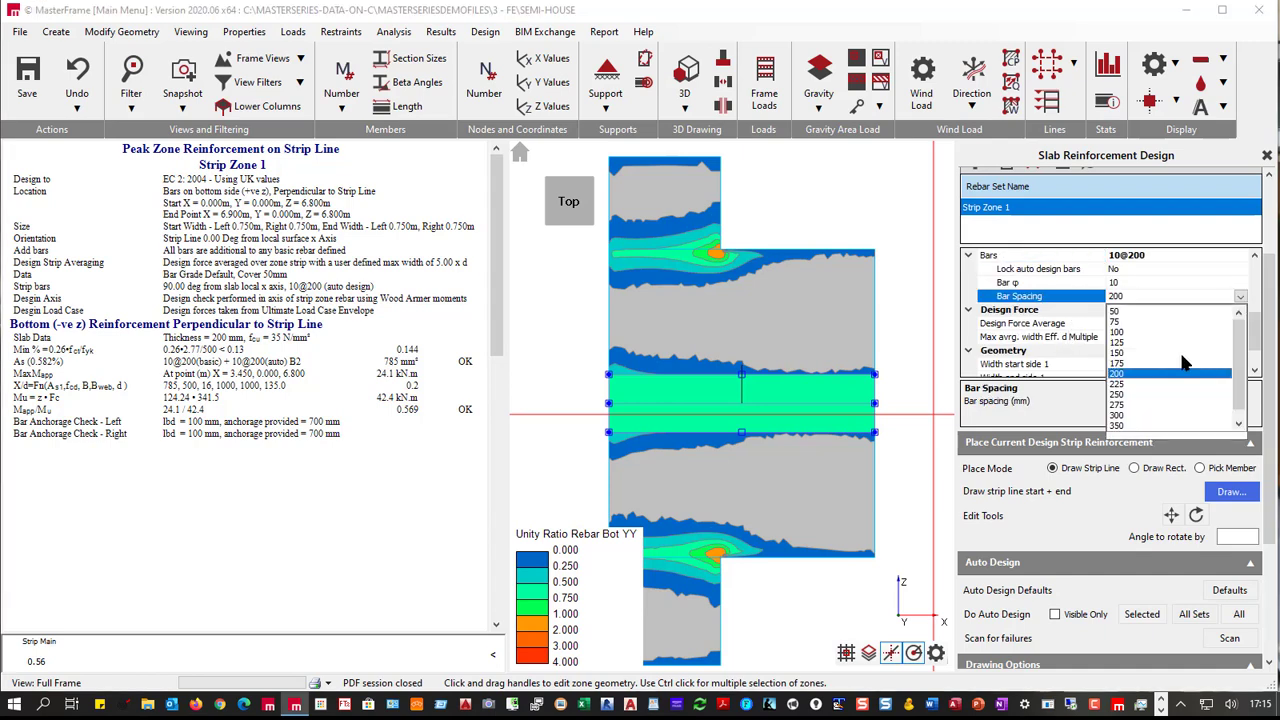
click(1118, 426)
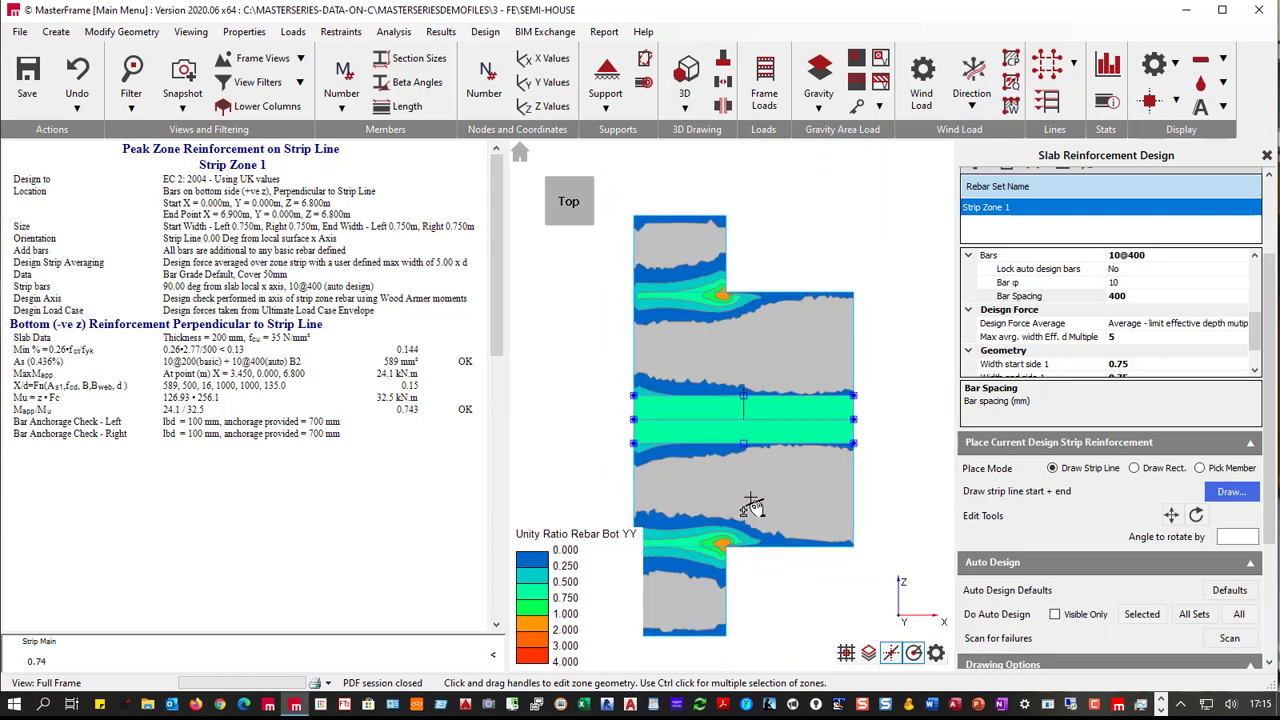
- Add a second strip set on the slab and draw its 2.9 m line from the upper inner corner to the straight outer edge
scroll(1200, 325, up, 3)
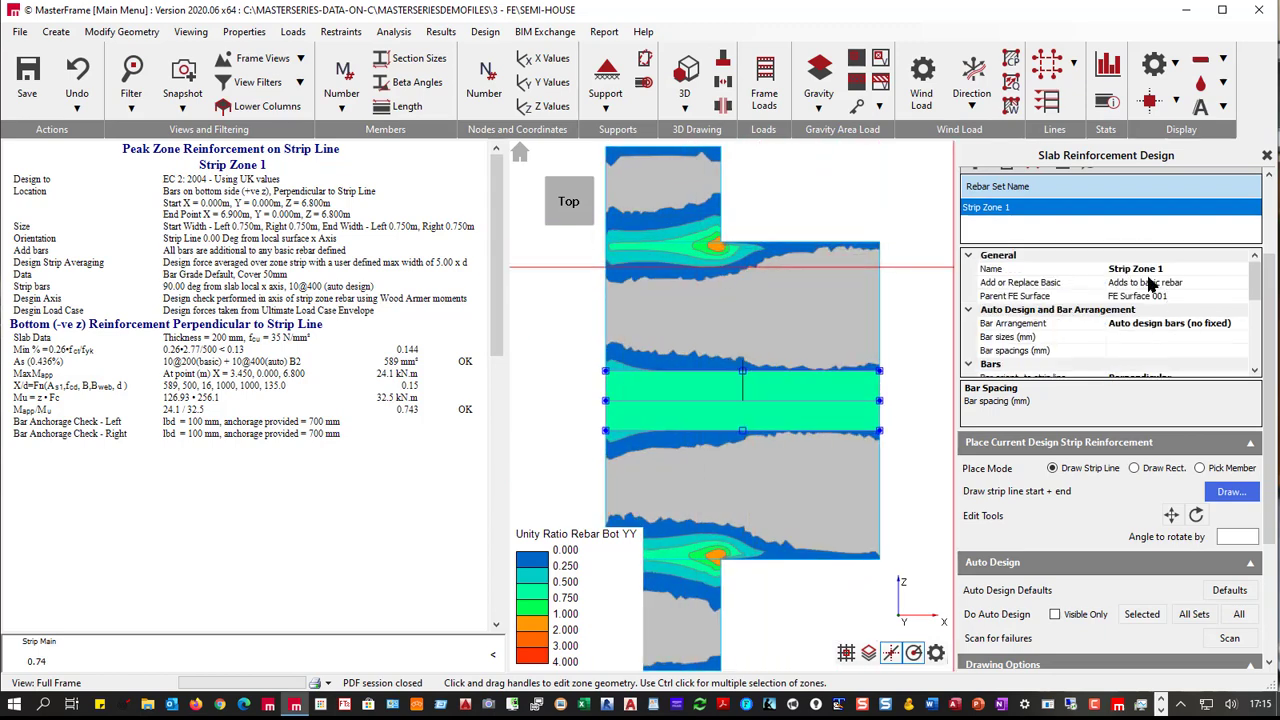
scroll(1114, 241, up, 3)
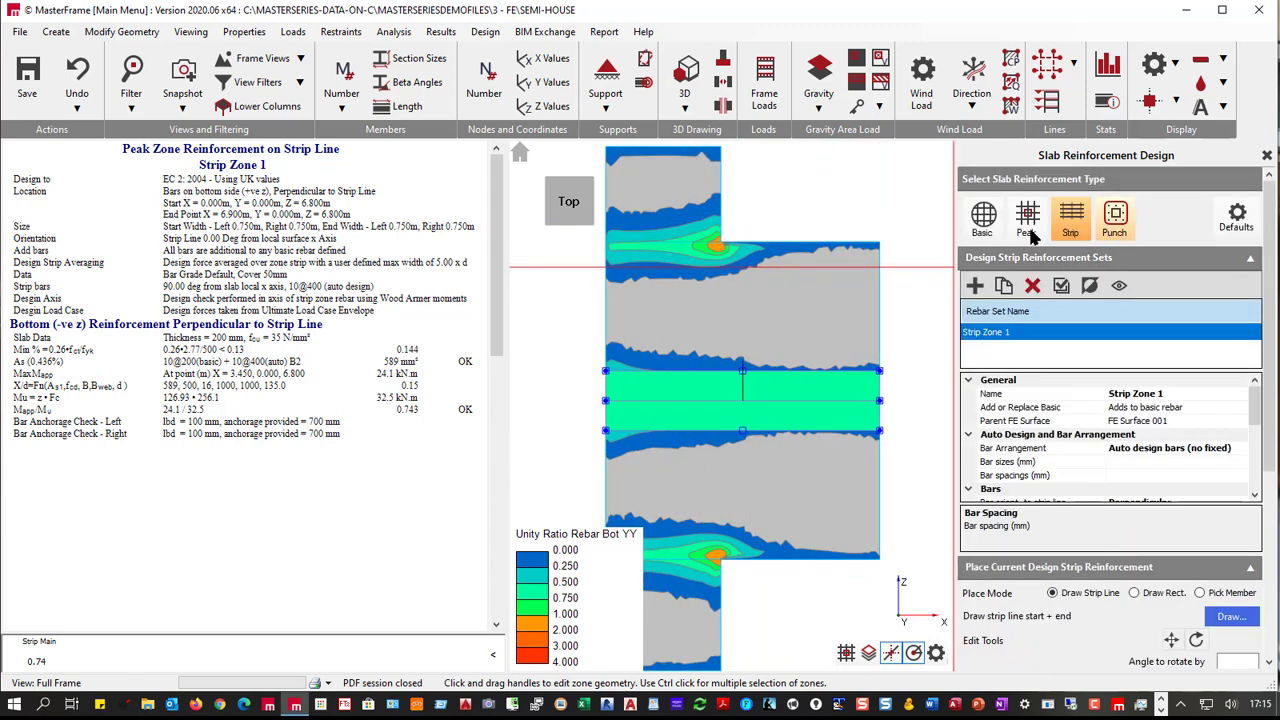
click(975, 287)
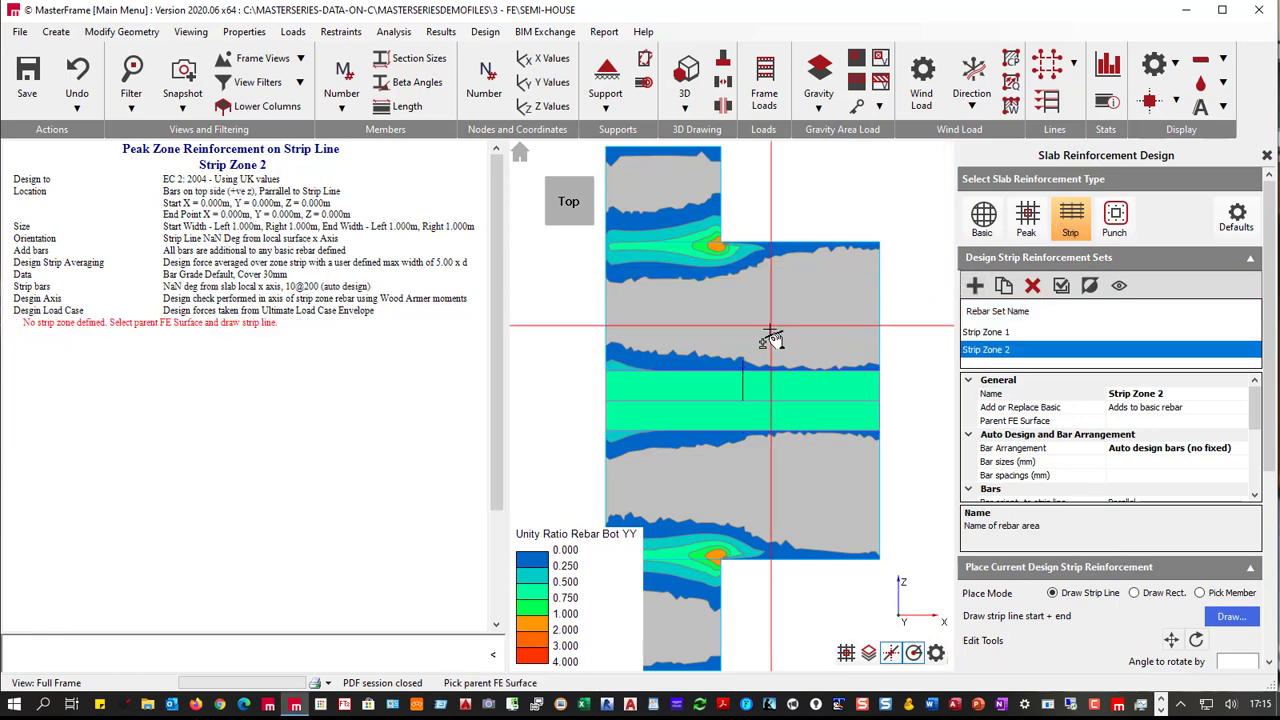
click(868, 315)
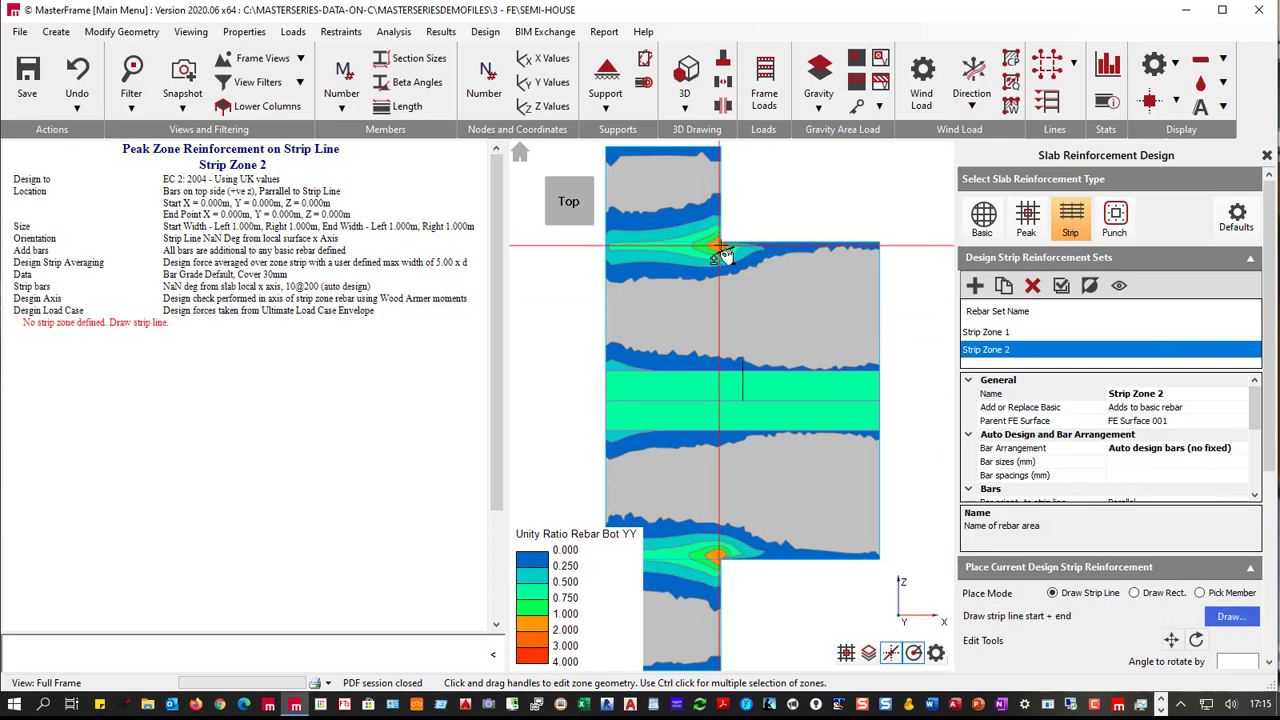
click(1228, 616)
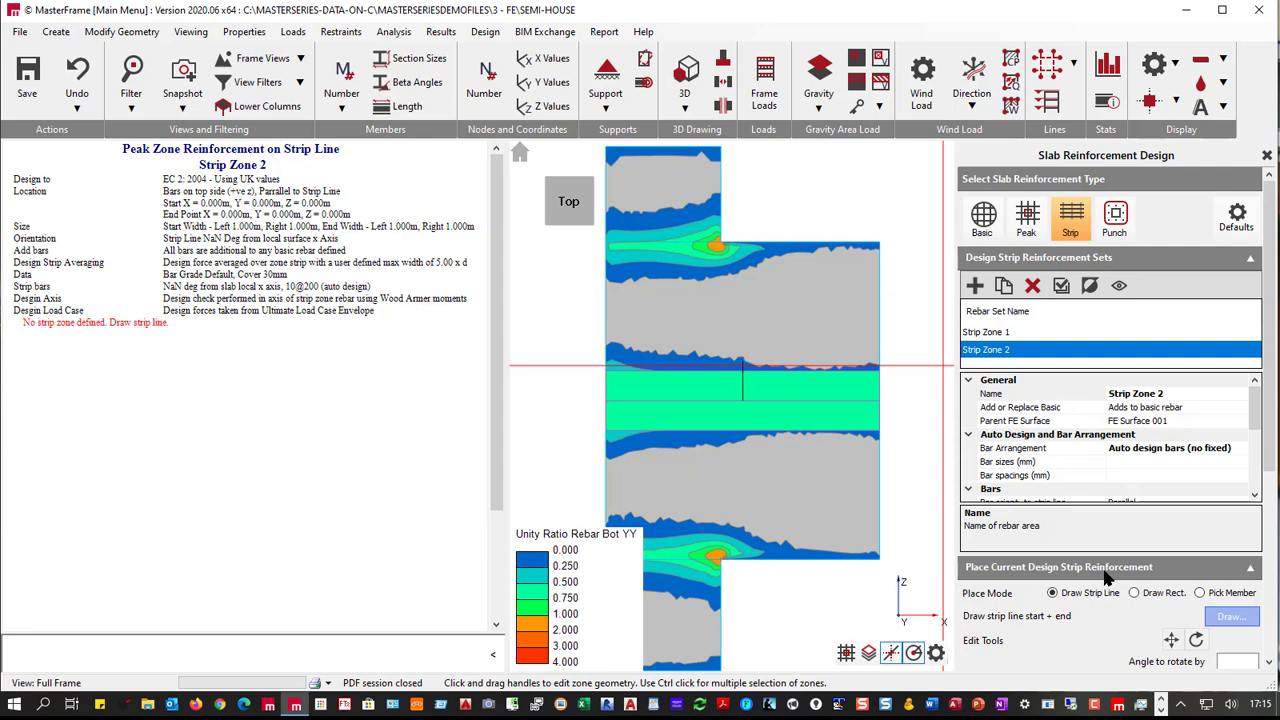
click(616, 258)
click(605, 246)
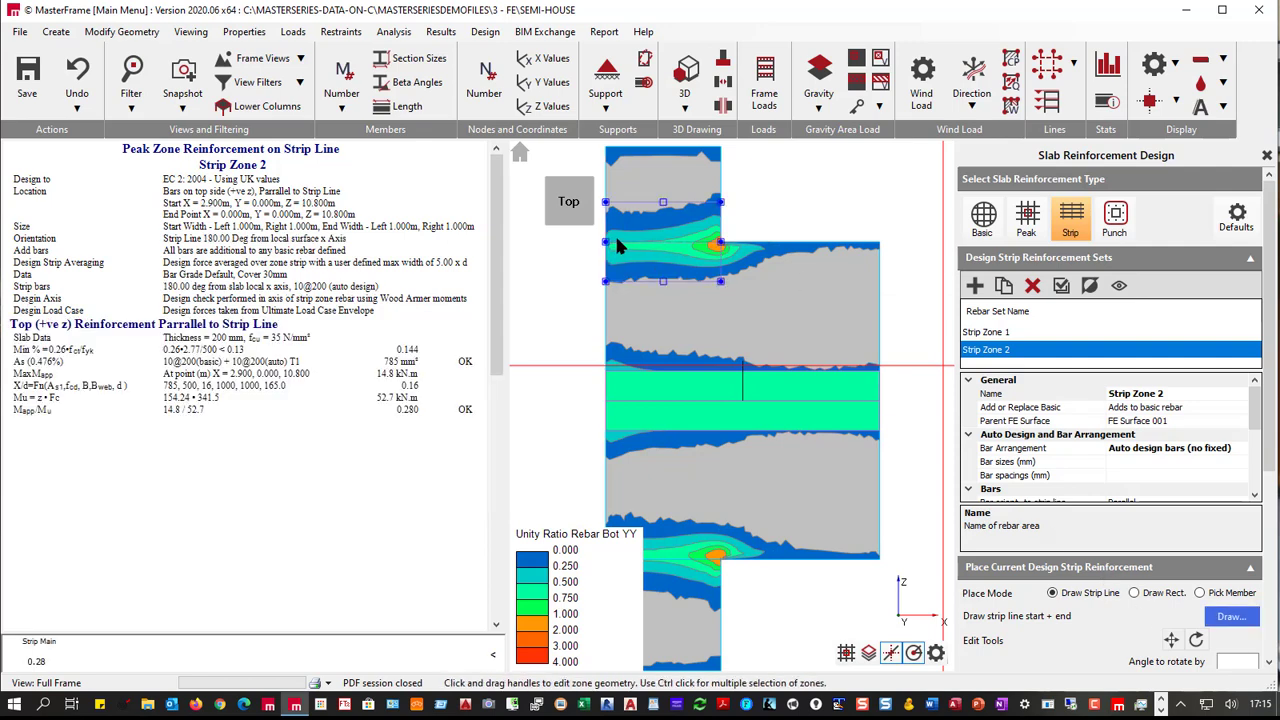
- Extend Strip Zone 2 past the inner corner to 3.9 m long and narrow it to 0.5 m on both sides
drag(722, 248, 760, 249)
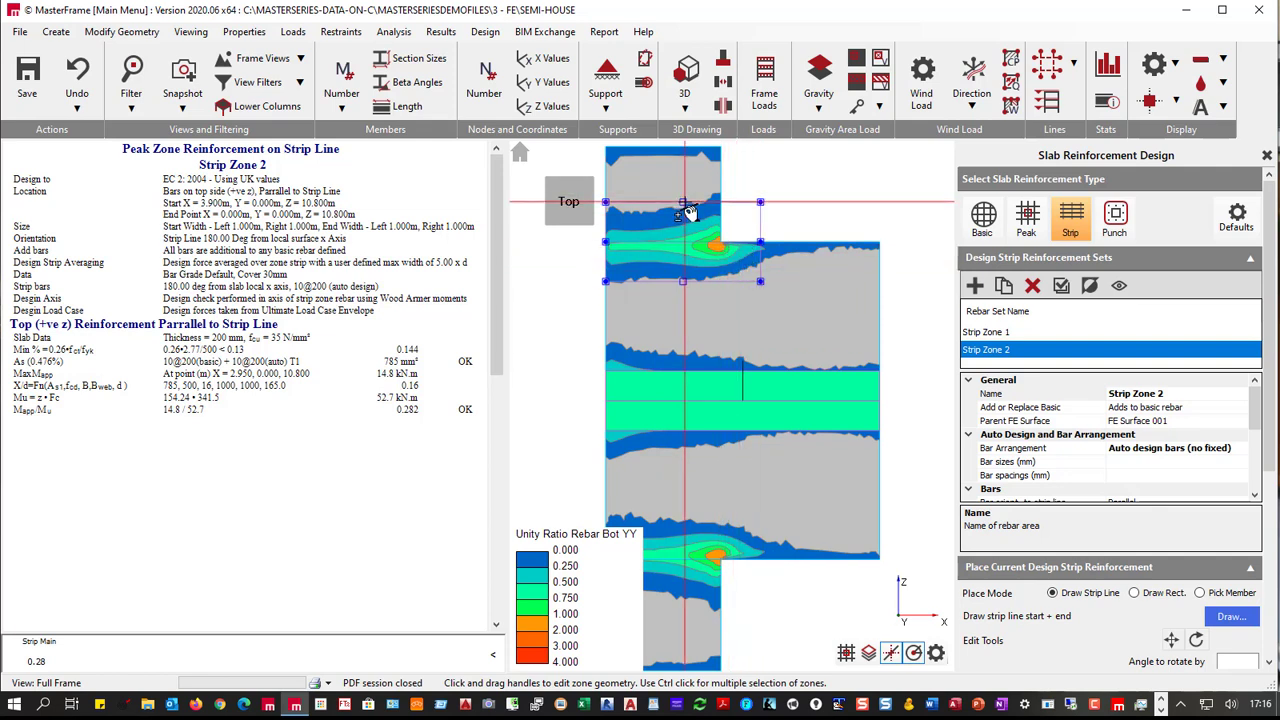
drag(682, 203, 682, 212)
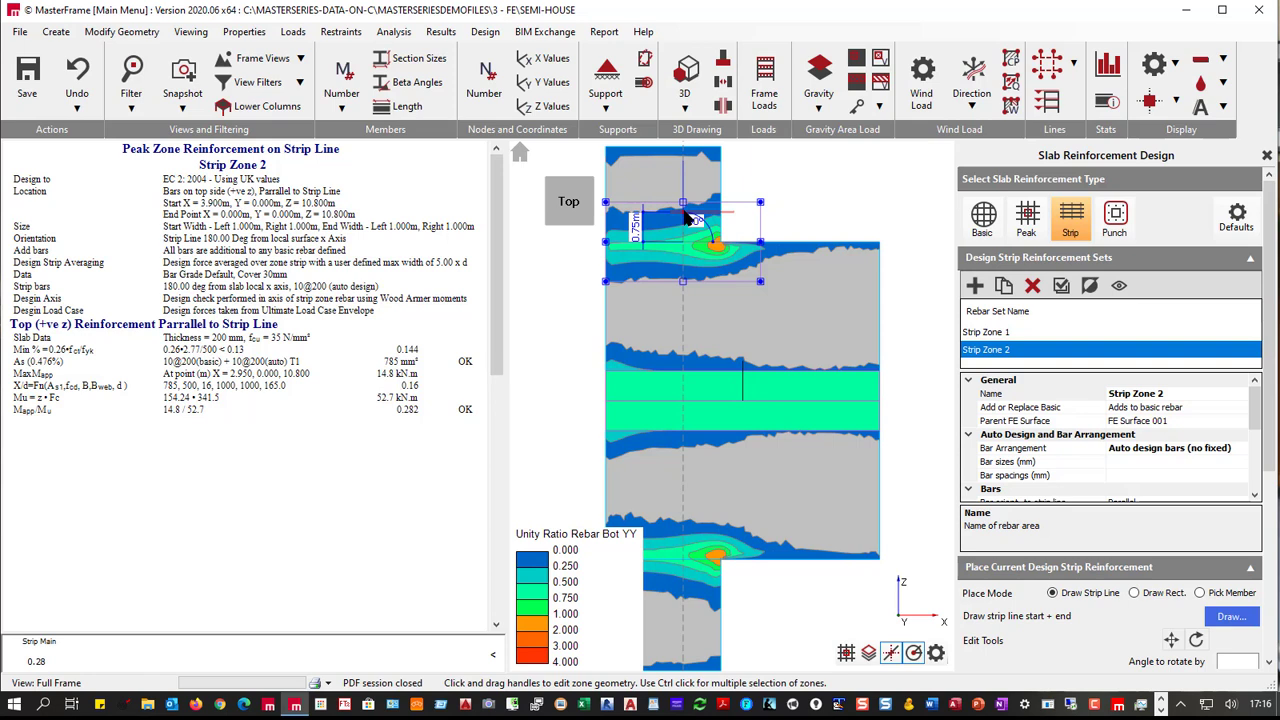
drag(683, 282, 686, 262)
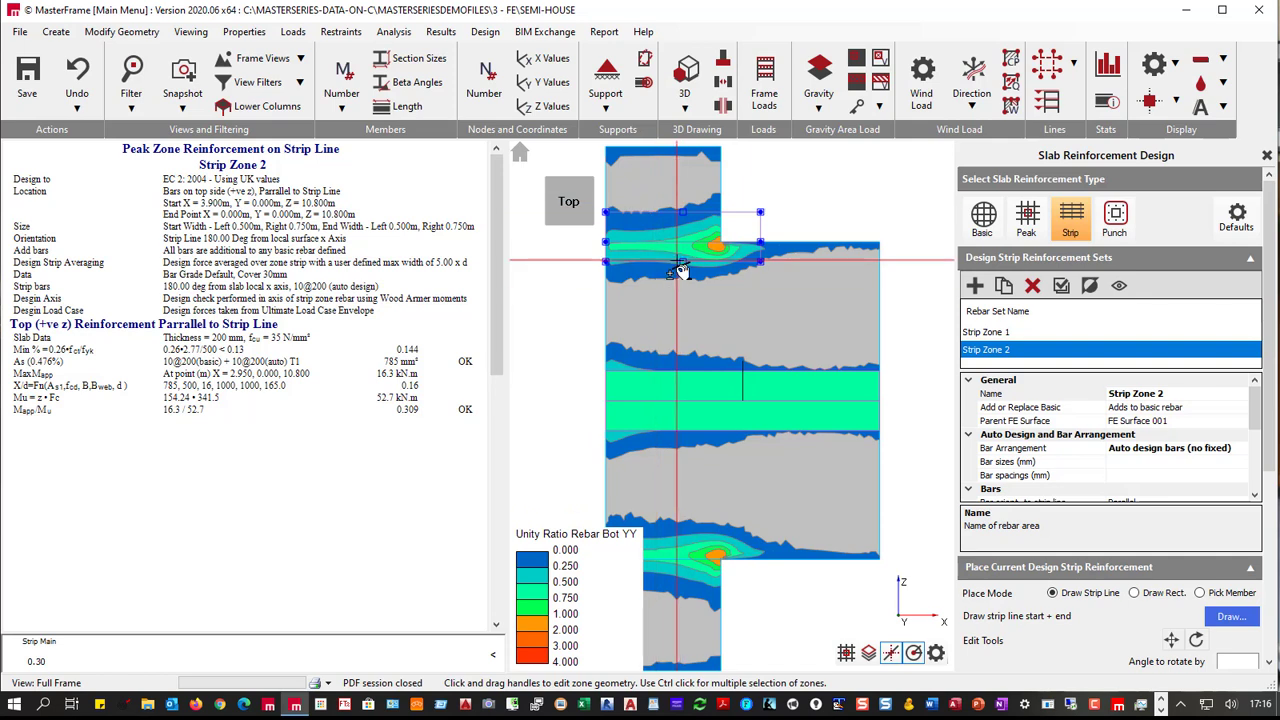
drag(684, 213, 681, 255)
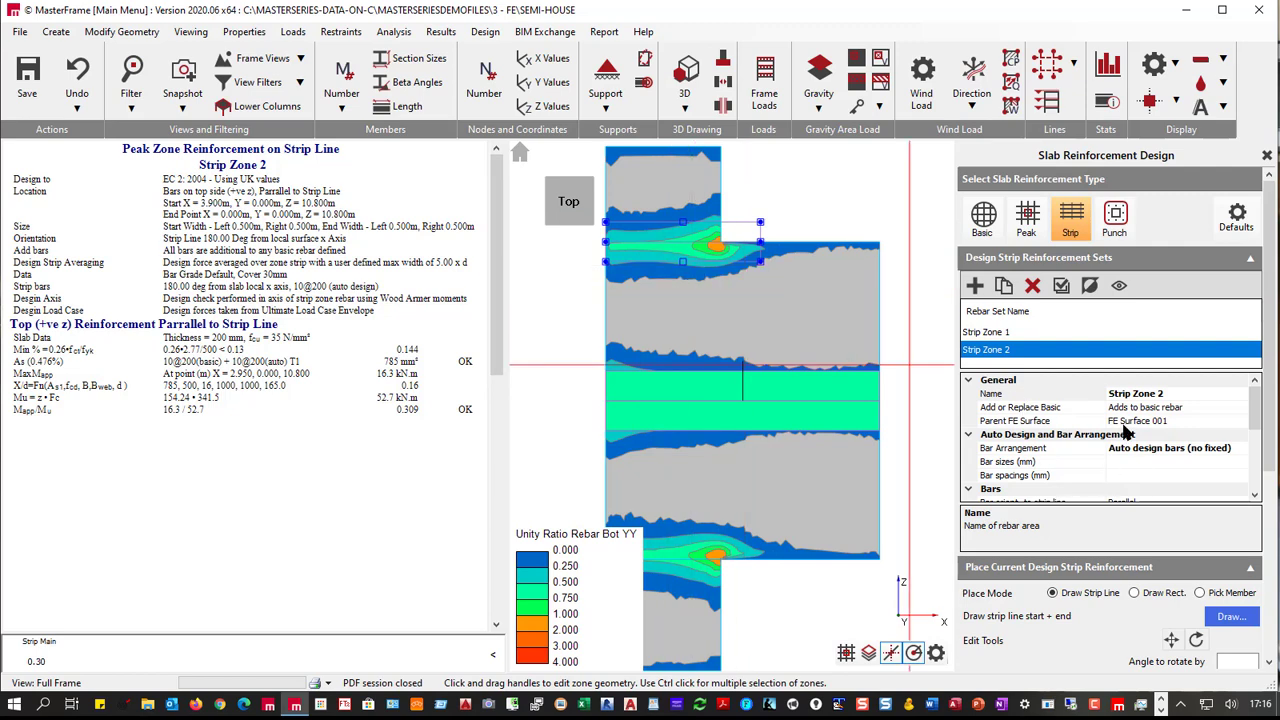
- Place the Strip Zone 2 bars in the bottom of the slab and orient them perpendicular to the strip line
scroll(1159, 465, down, 3)
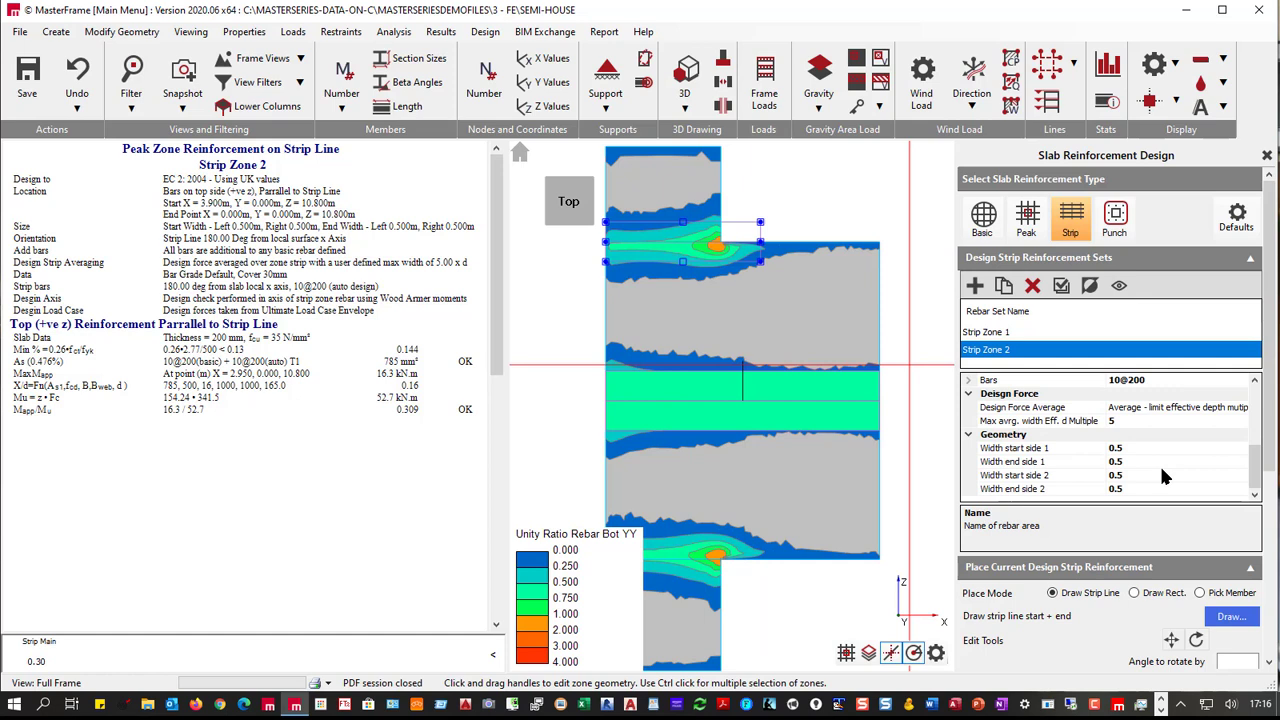
scroll(995, 450, up, 1)
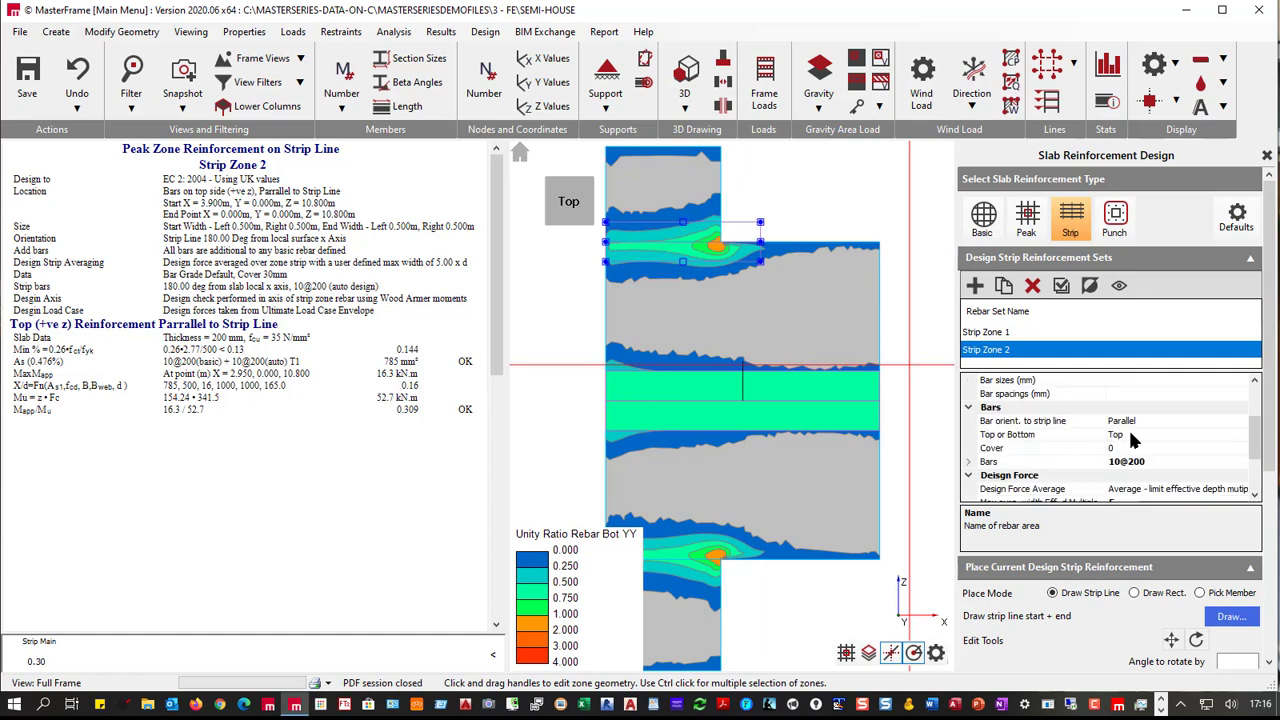
double_click(1130, 435)
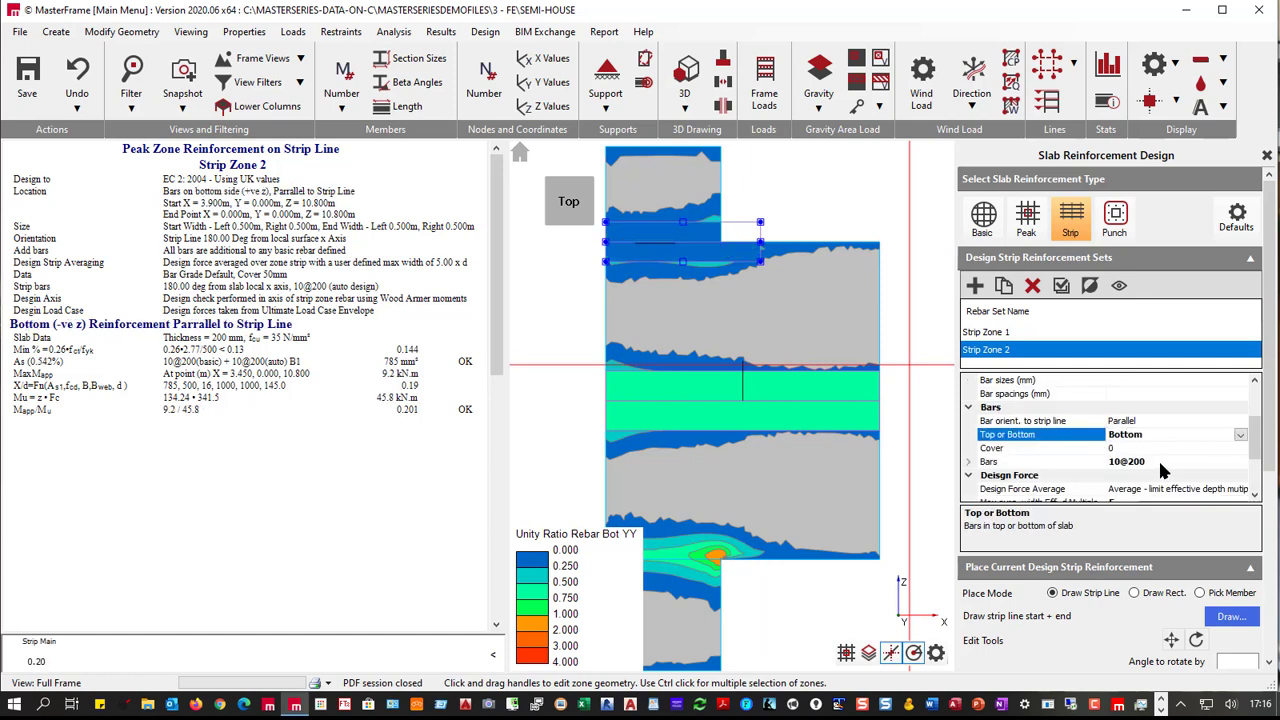
double_click(1130, 421)
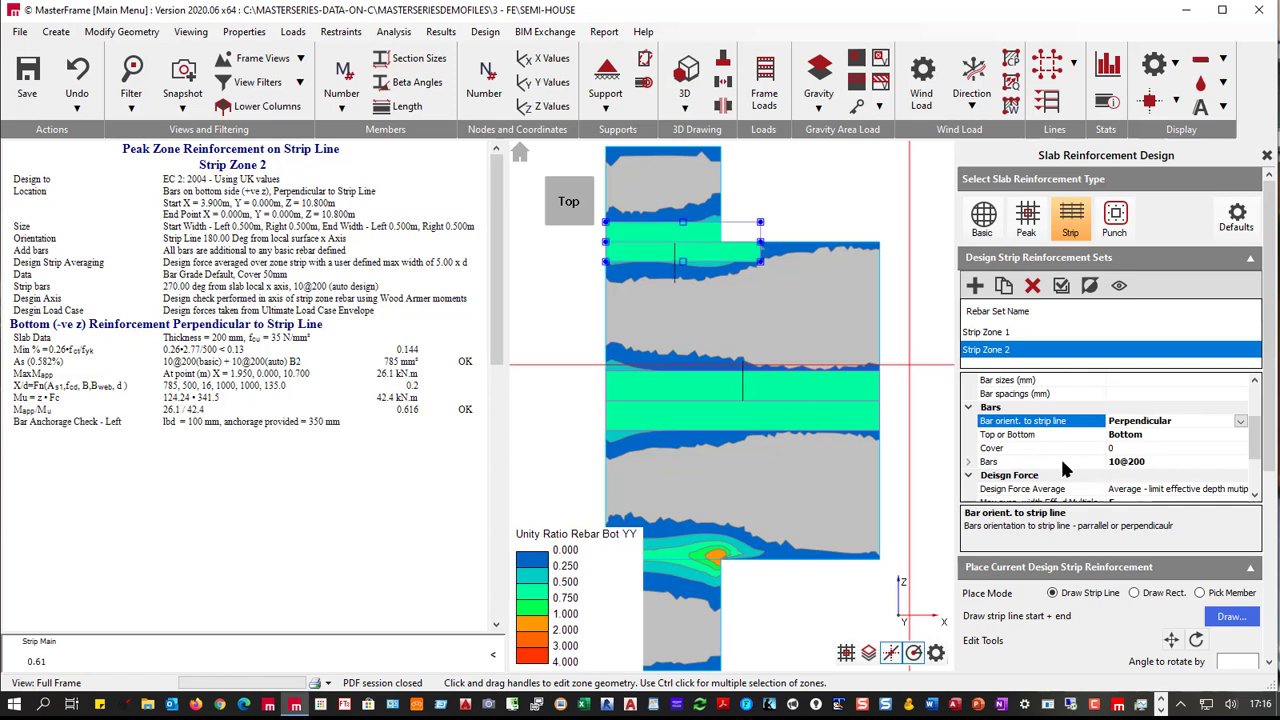
- Try a 350 mm bar spacing for Strip Zone 2, and settle on 400 mm with the 10 mm bar diameter kept
click(1124, 463)
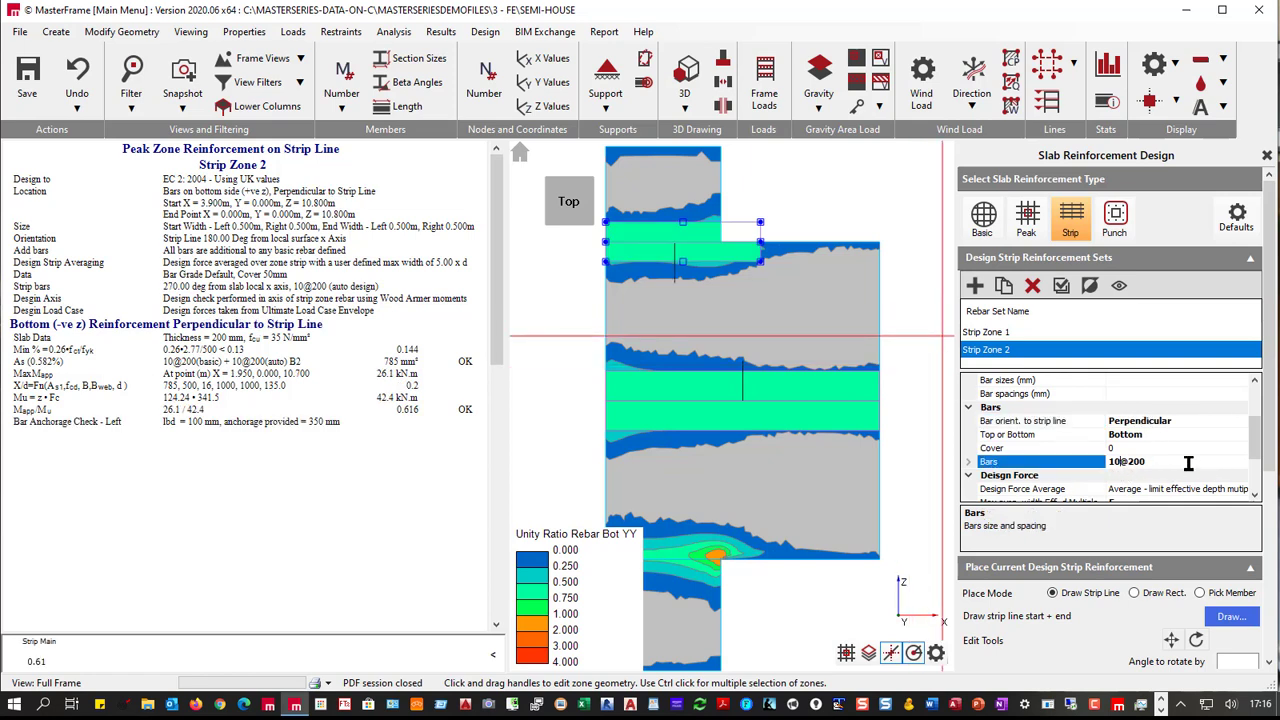
double_click(1125, 462)
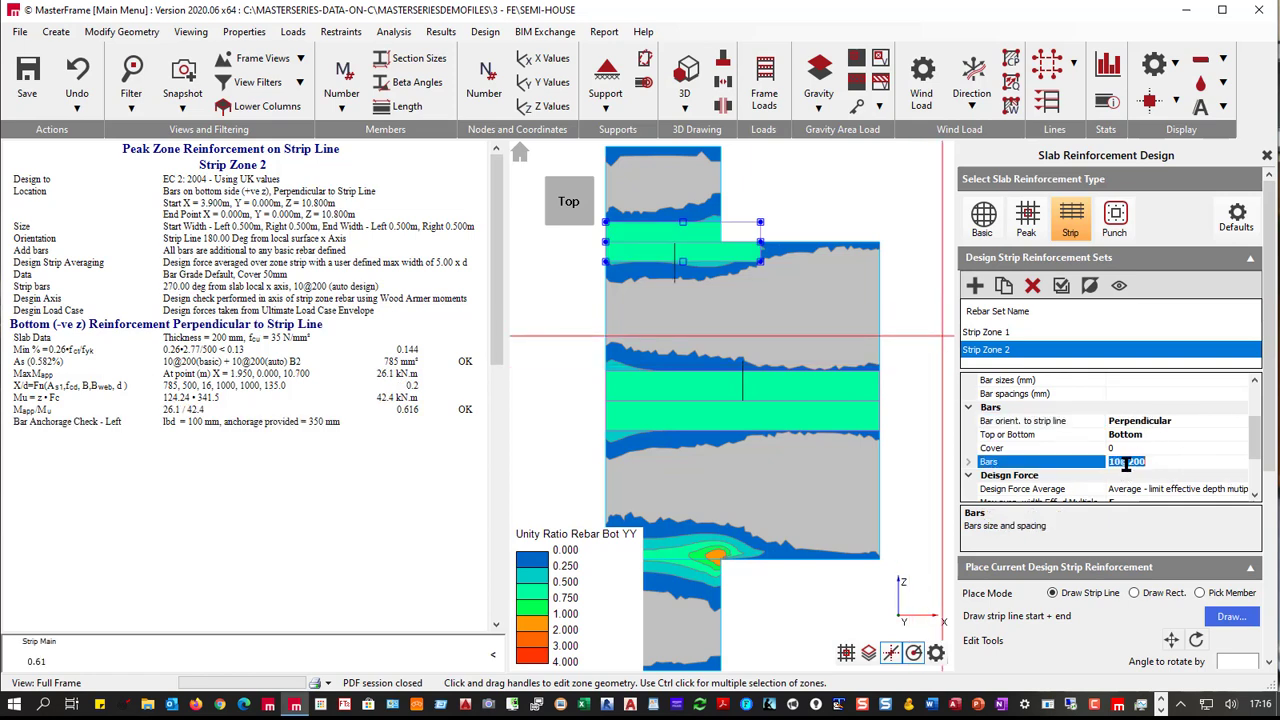
click(966, 461)
scroll(1137, 488, down, 3)
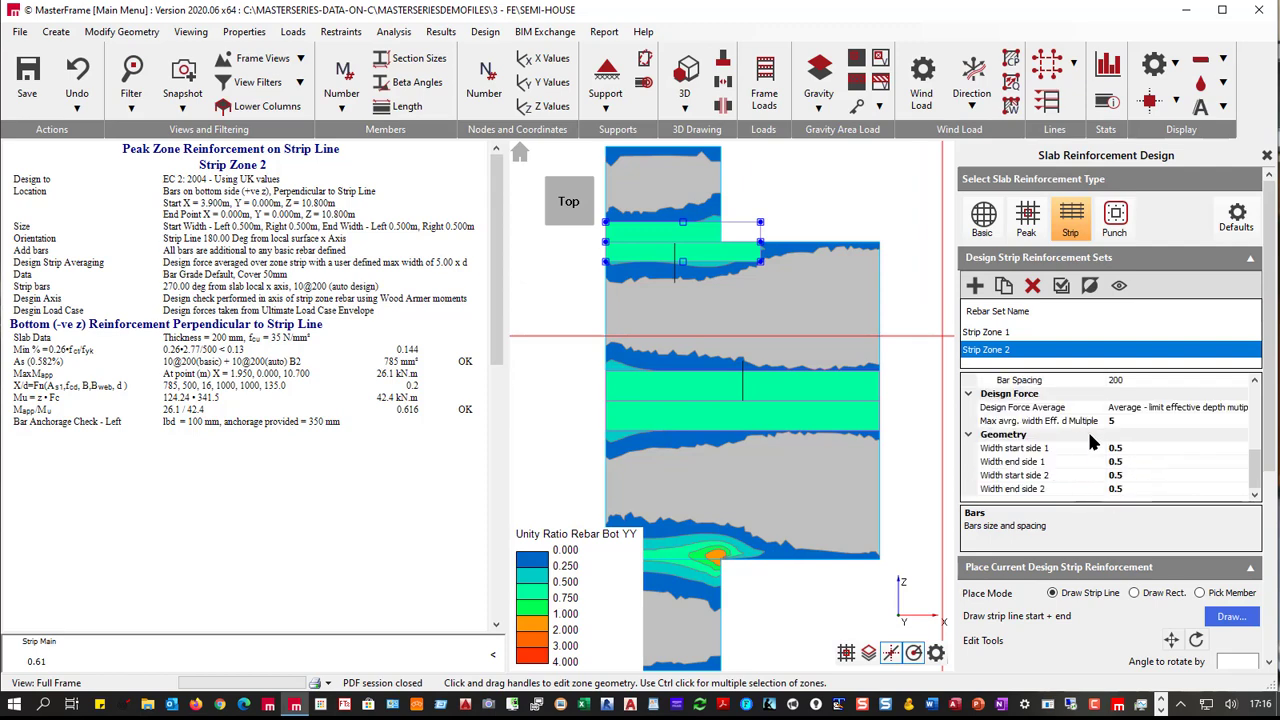
scroll(1040, 483, up, 2)
click(1168, 462)
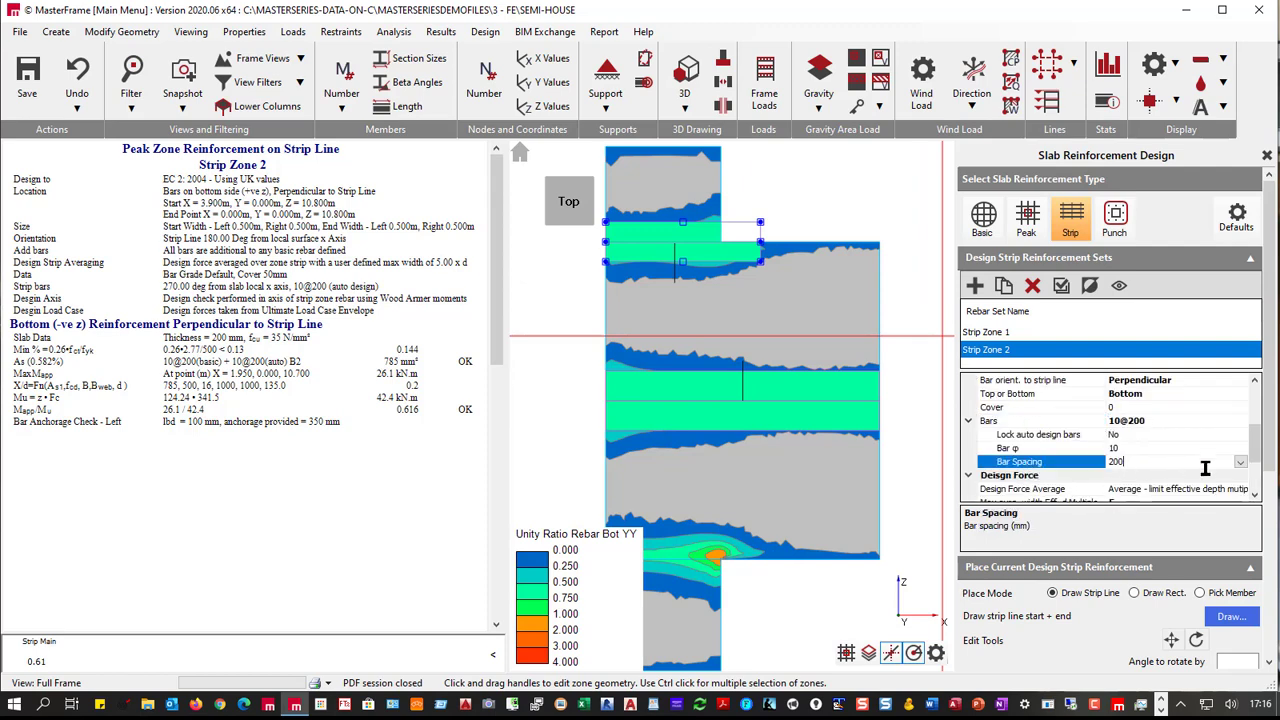
click(1240, 462)
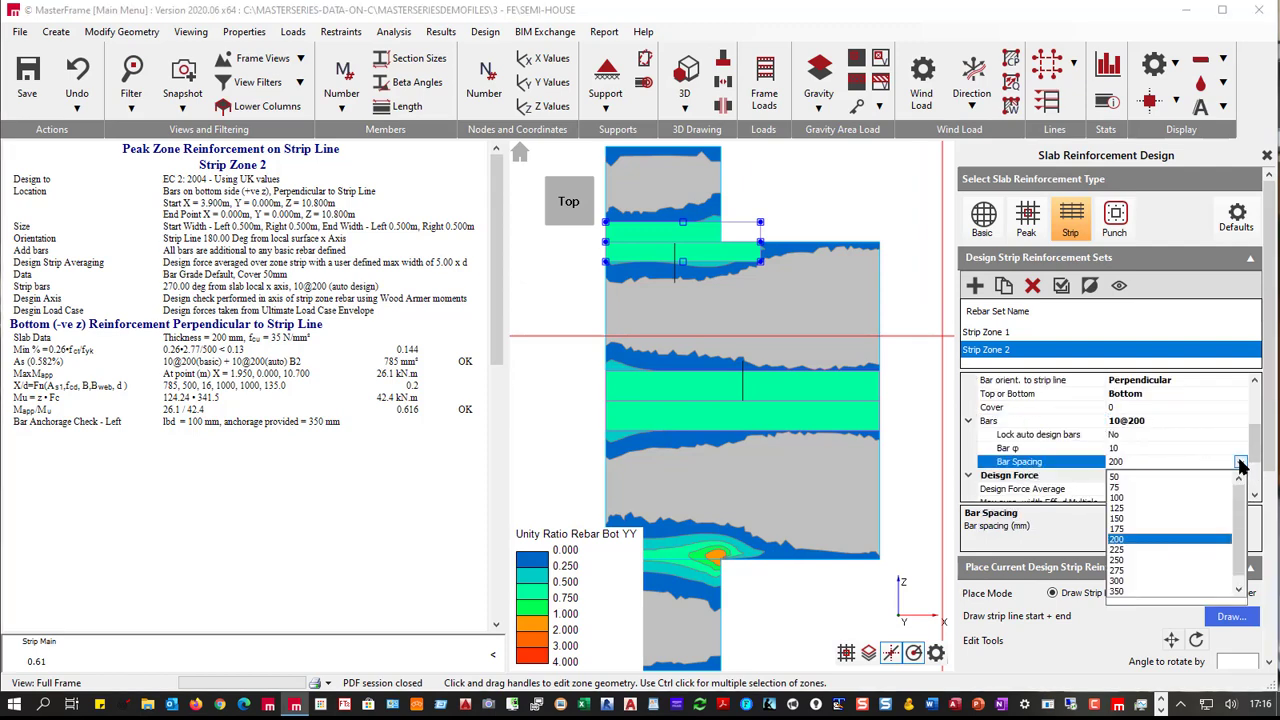
click(1118, 592)
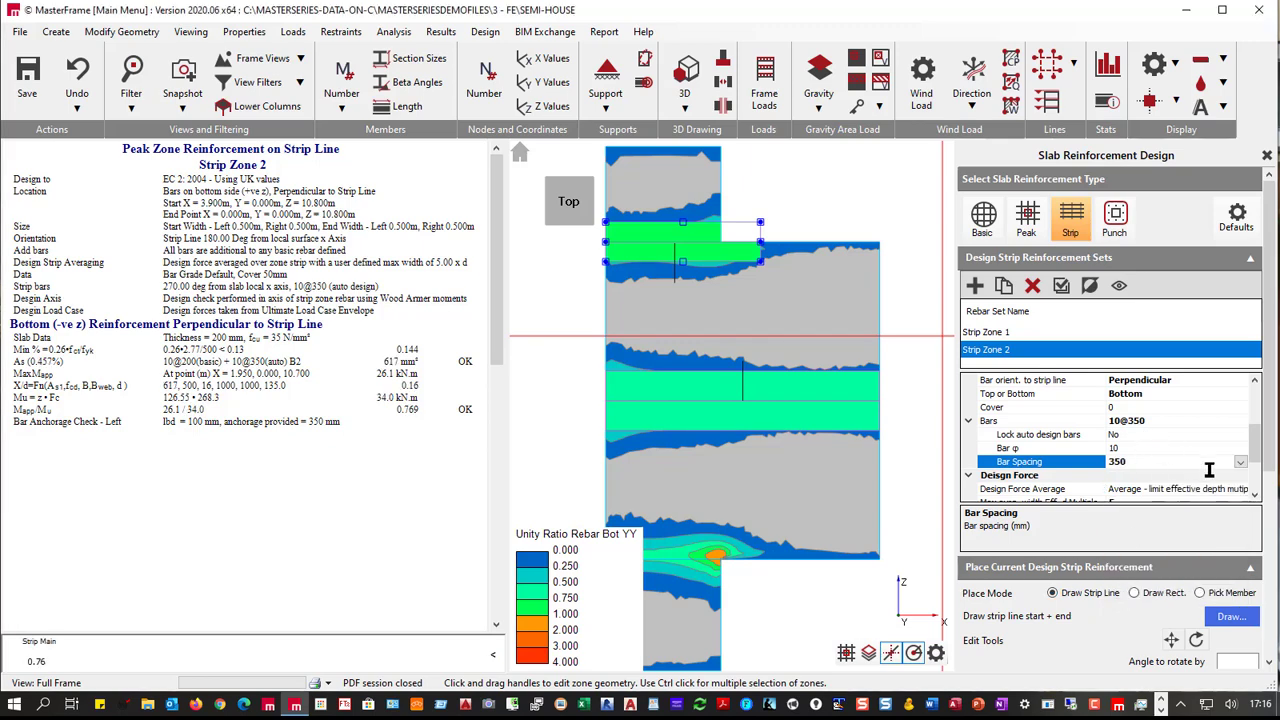
click(1240, 464)
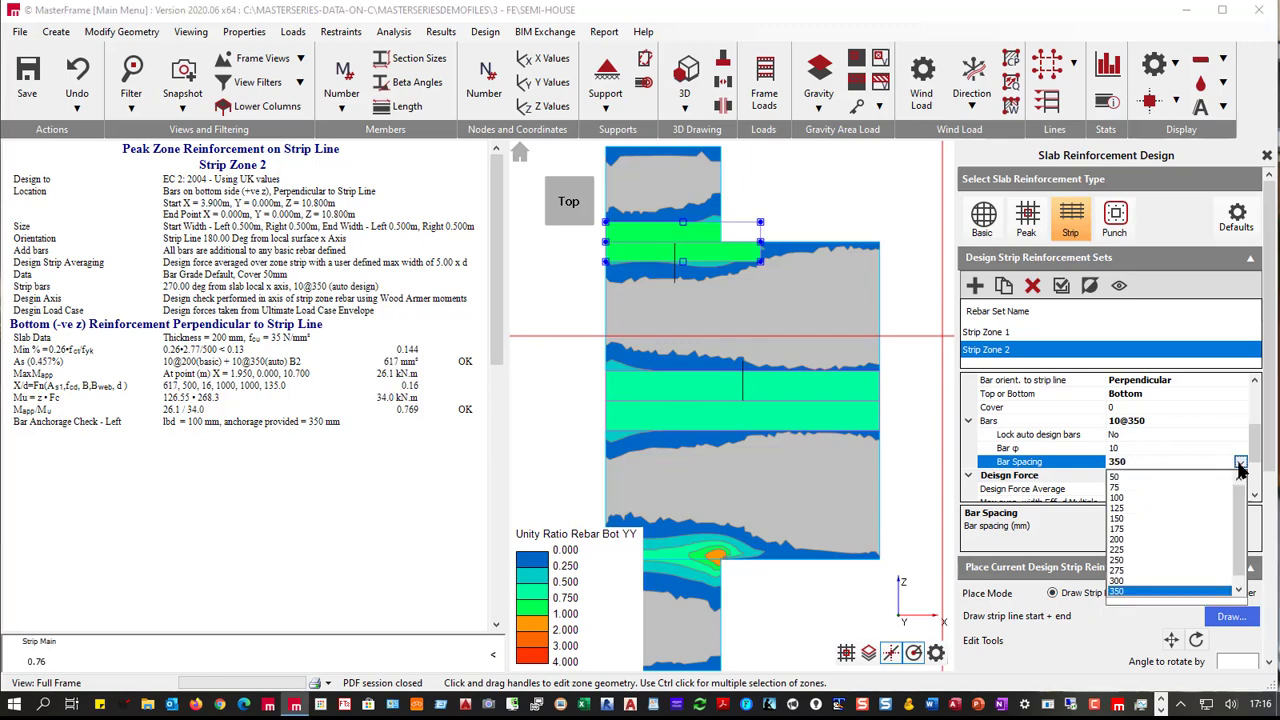
scroll(1127, 593, down, 1)
click(1119, 593)
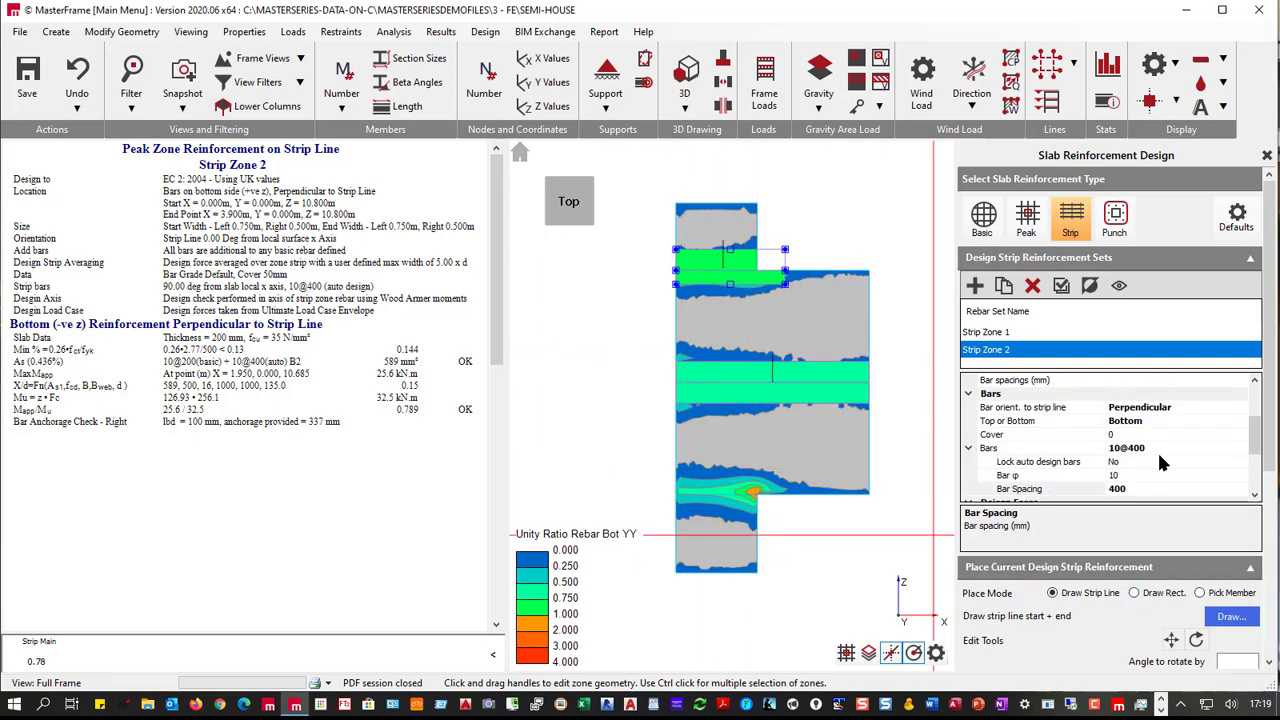
- Add a third strip set on the slab and draw its 2.9 m line from the lower inner corner to the straight outer edge
click(975, 286)
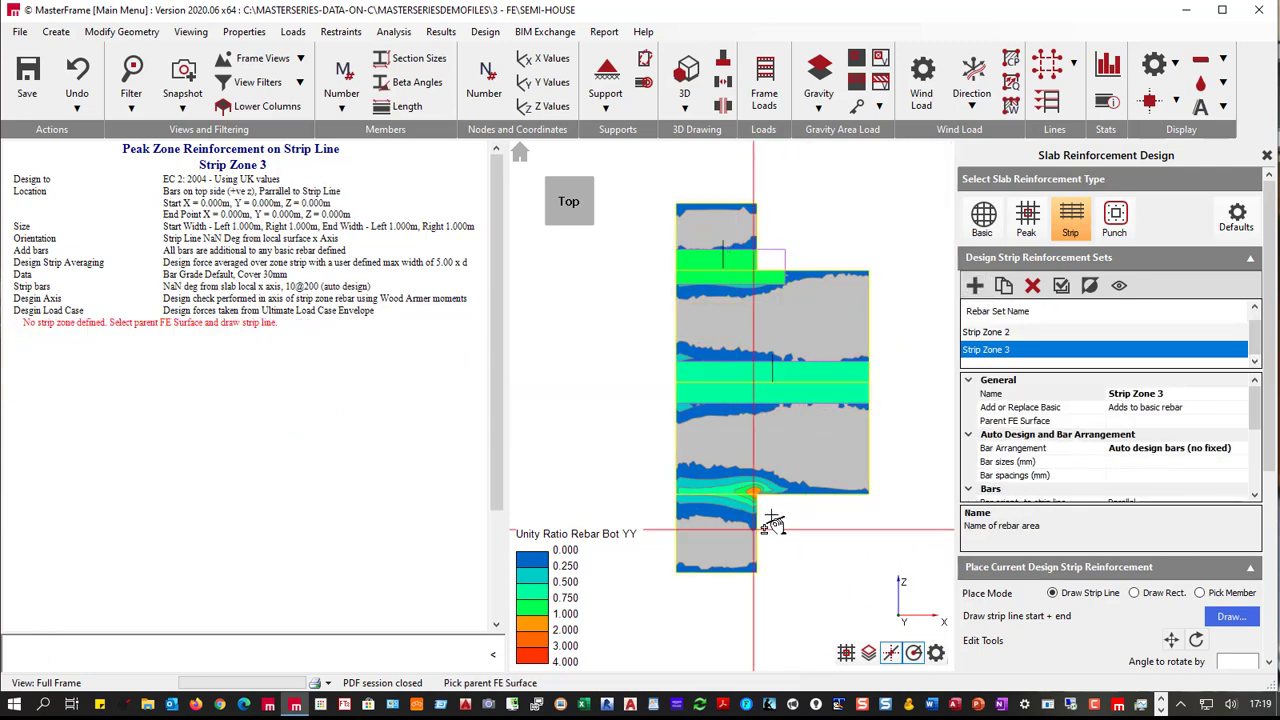
click(787, 503)
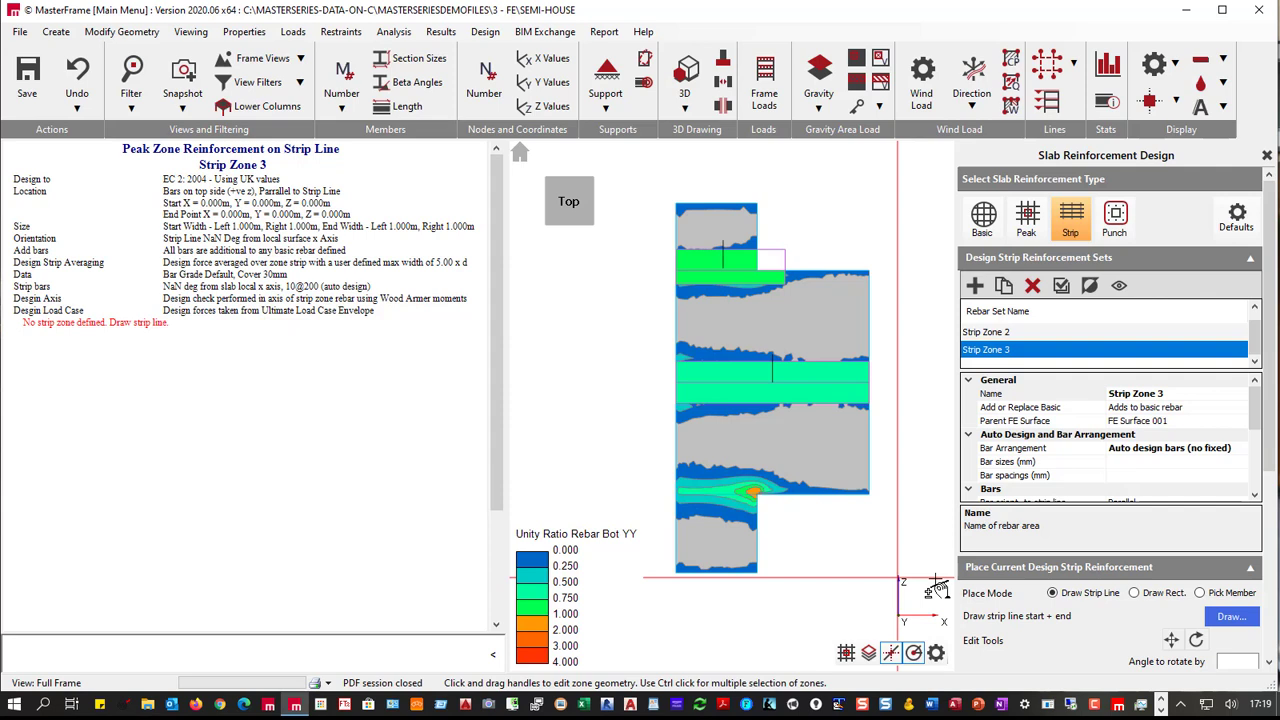
click(1231, 616)
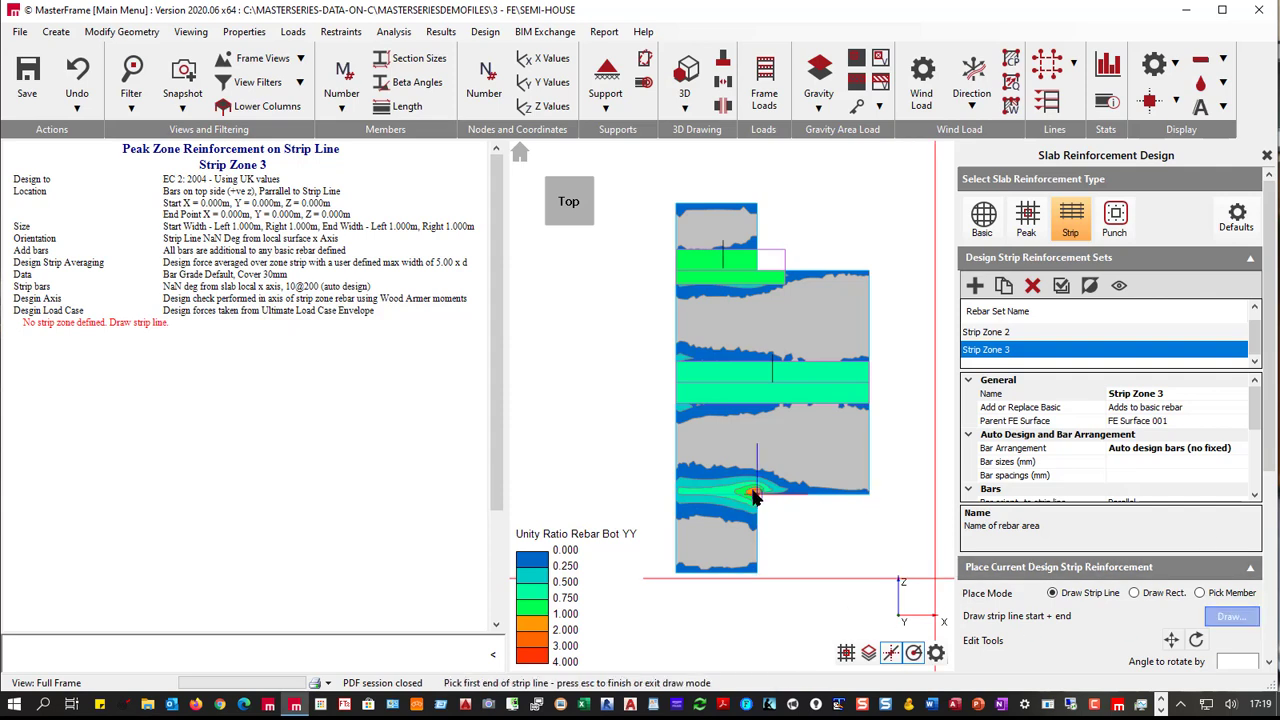
click(756, 494)
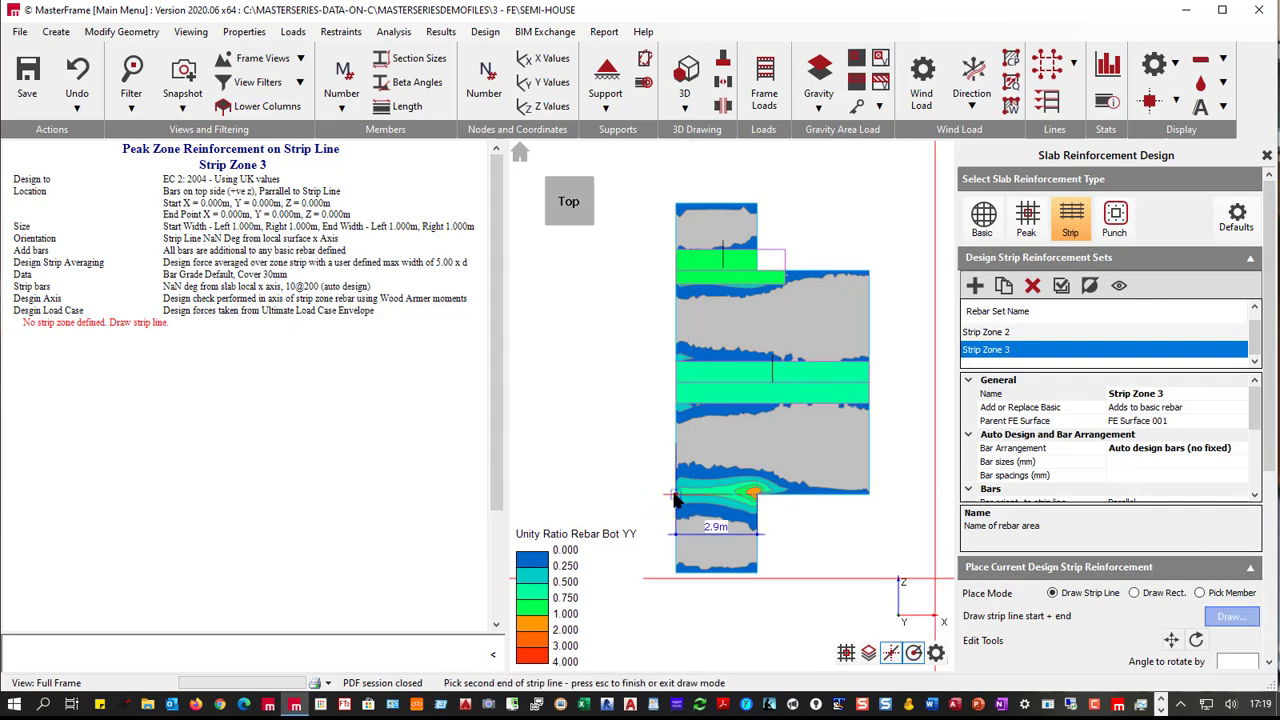
click(675, 496)
key(Escape)
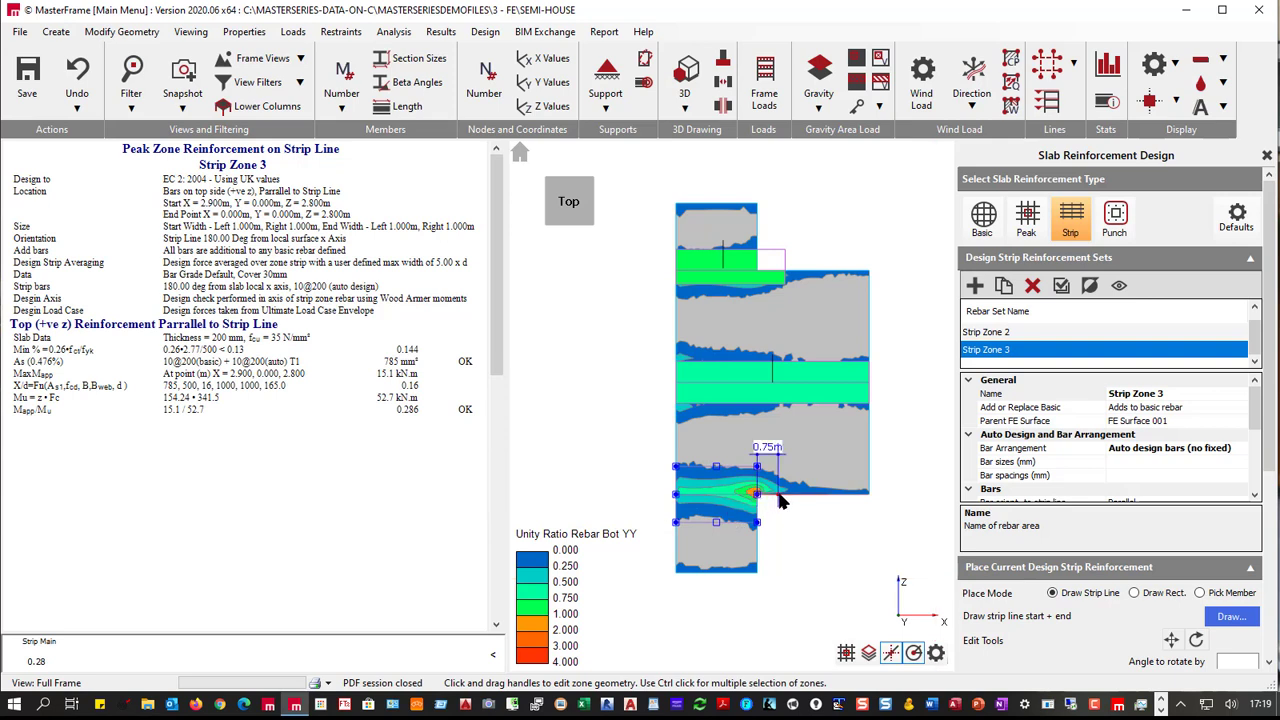
- Extend Strip Zone 3 past the lower inner corner to 3.9 m long and narrow it to 0.5 m on both sides
drag(757, 494, 785, 494)
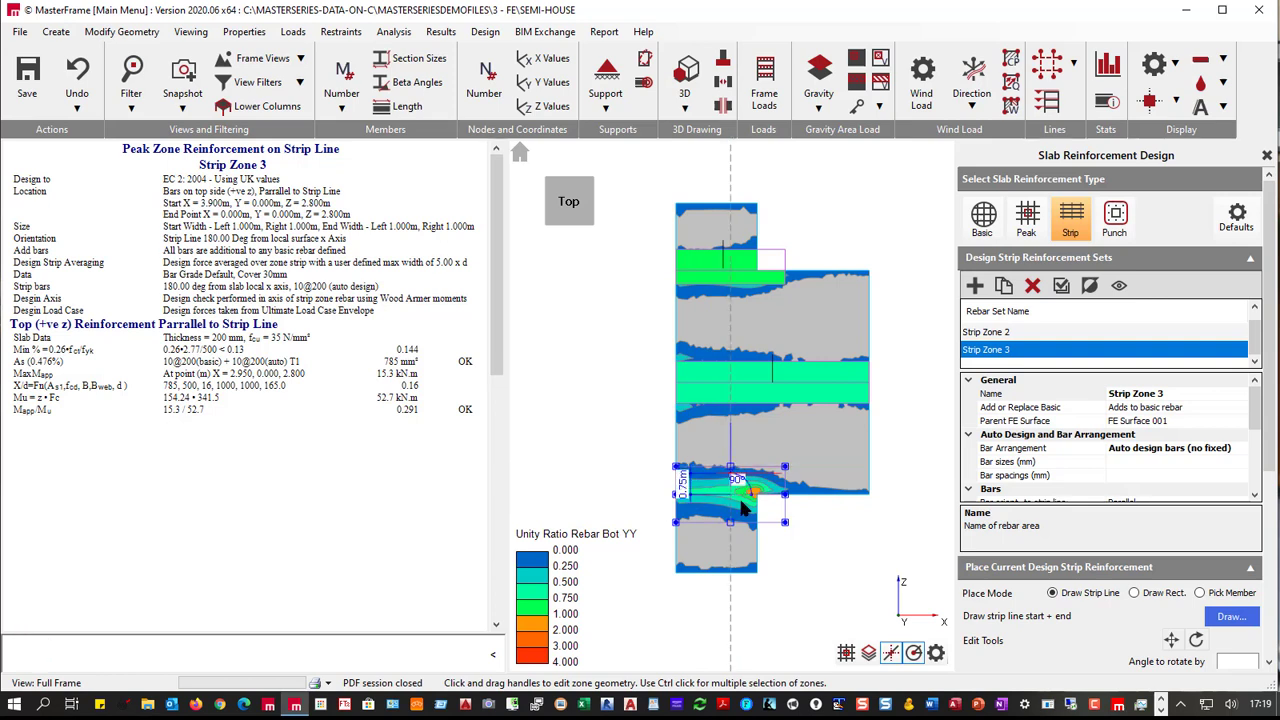
drag(735, 482, 755, 490)
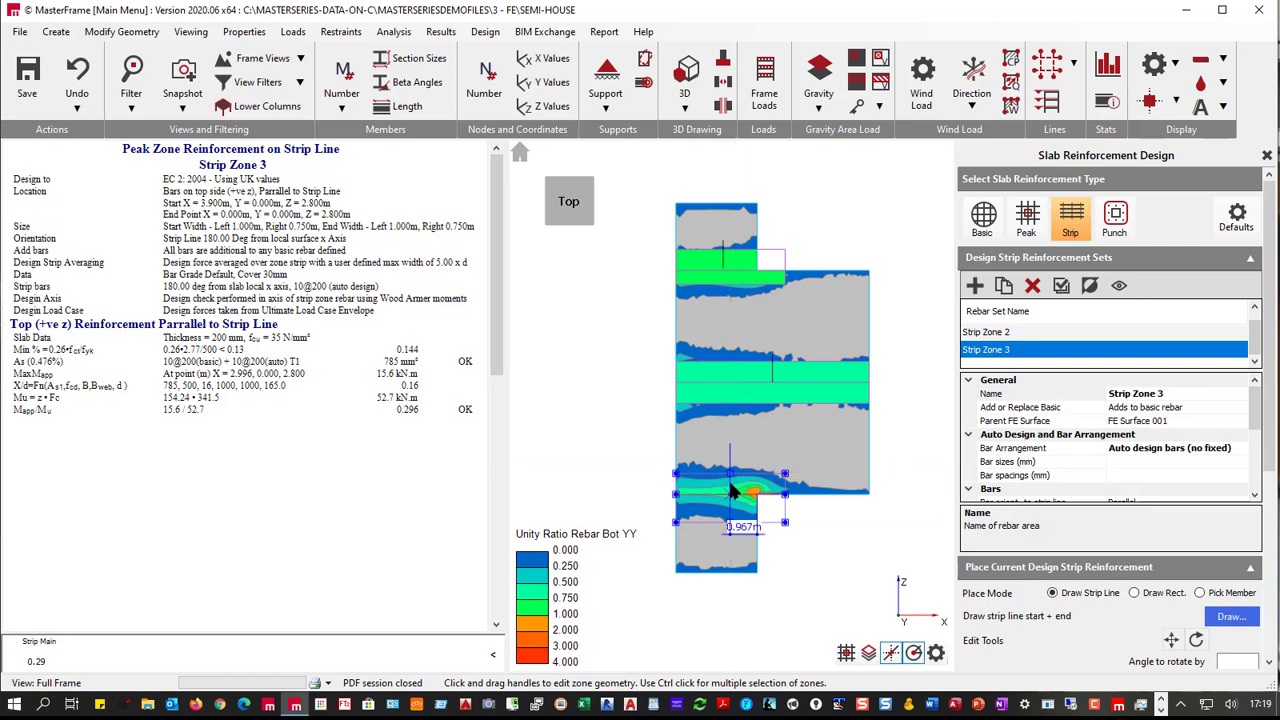
scroll(727, 485, up, 2)
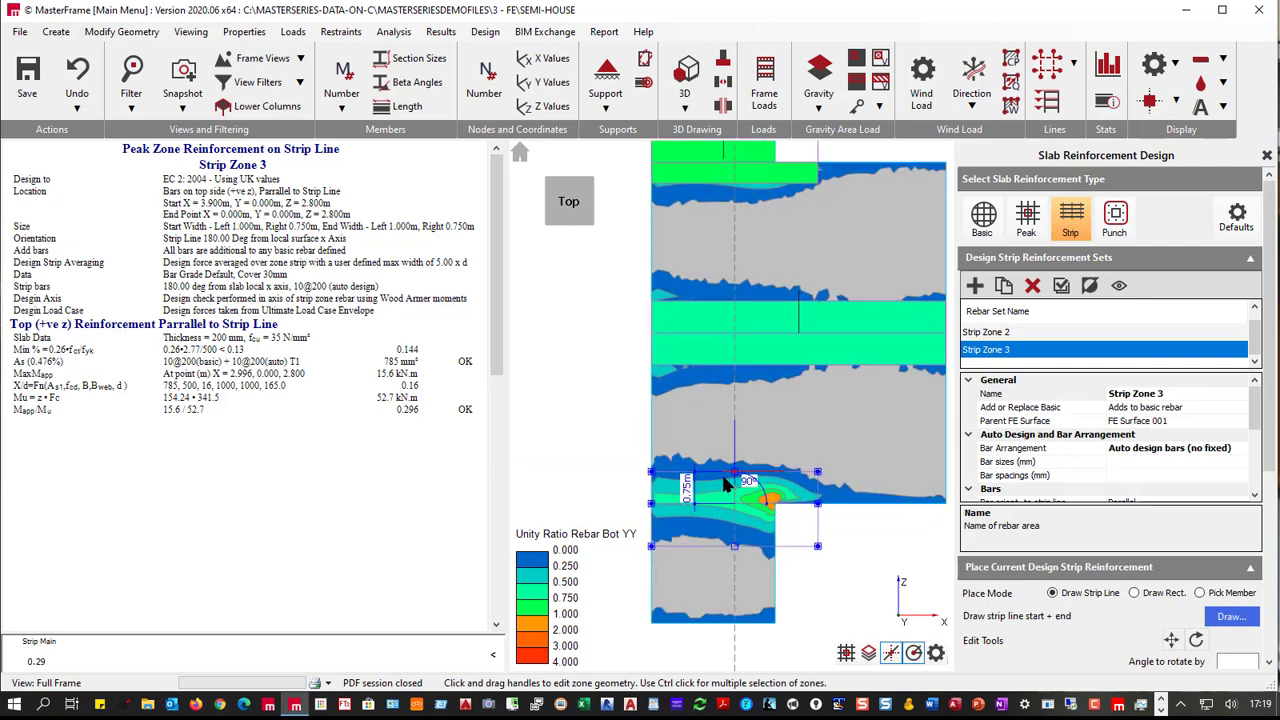
scroll(727, 485, up, 1)
drag(727, 490, 737, 573)
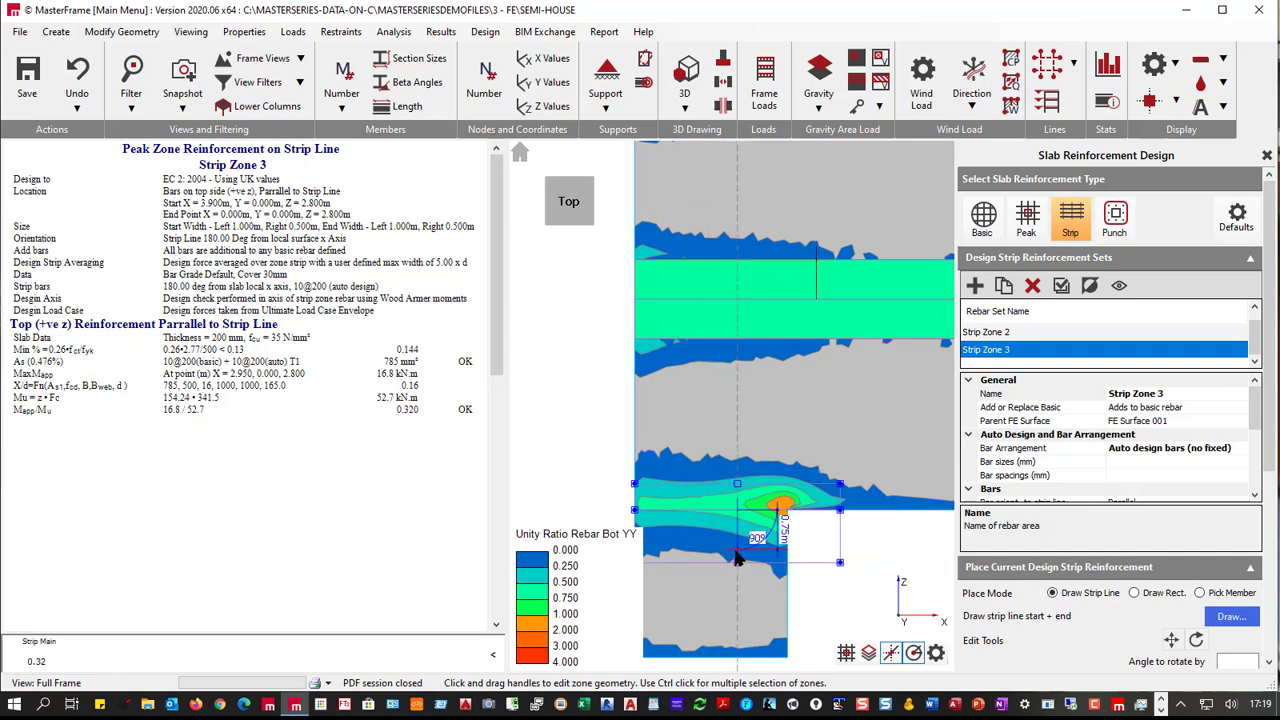
click(739, 538)
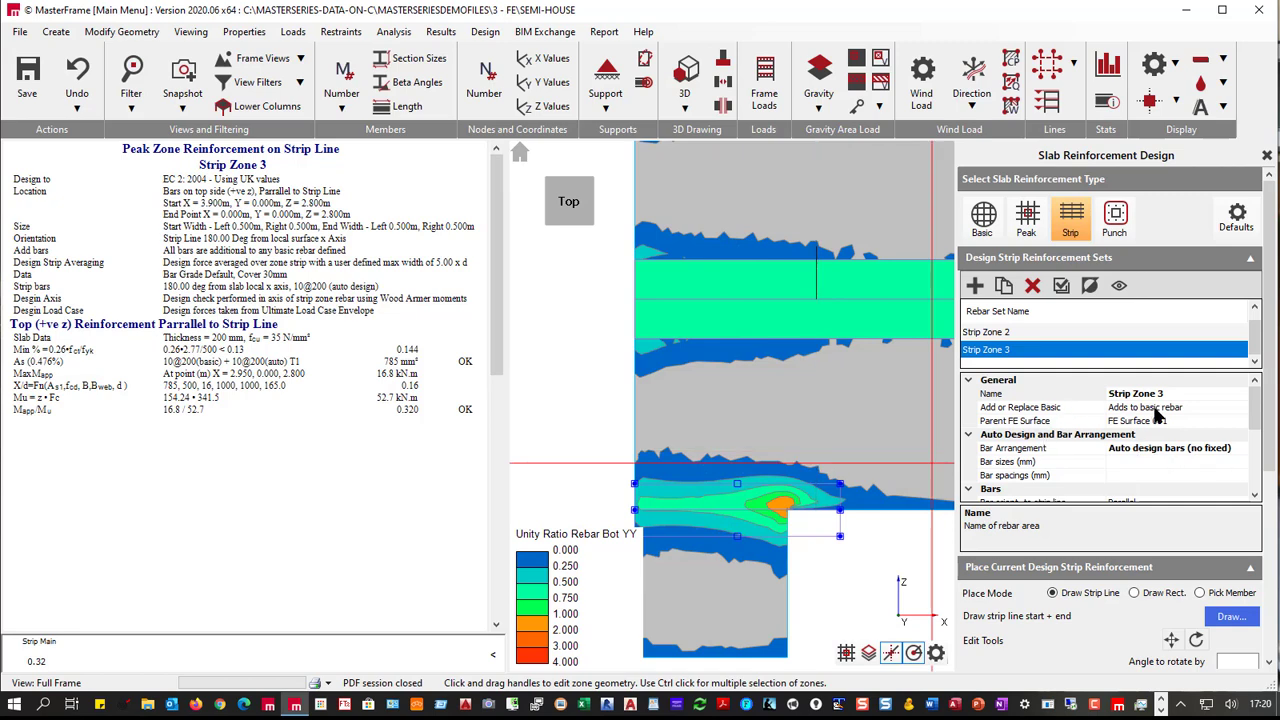
- Set the Strip Zone 3 bars to the slab bottom, running perpendicular to the strip line
scroll(1143, 449, down, 4)
scroll(1143, 449, up, 2)
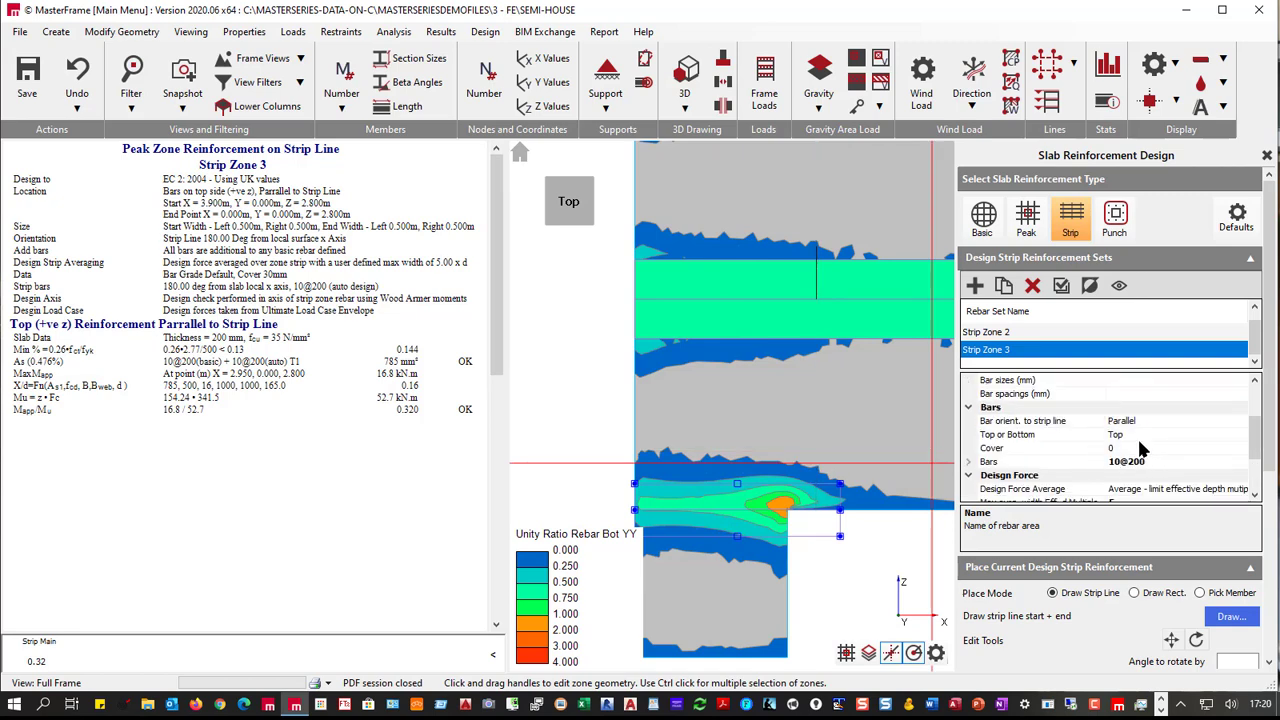
double_click(1138, 436)
double_click(1160, 421)
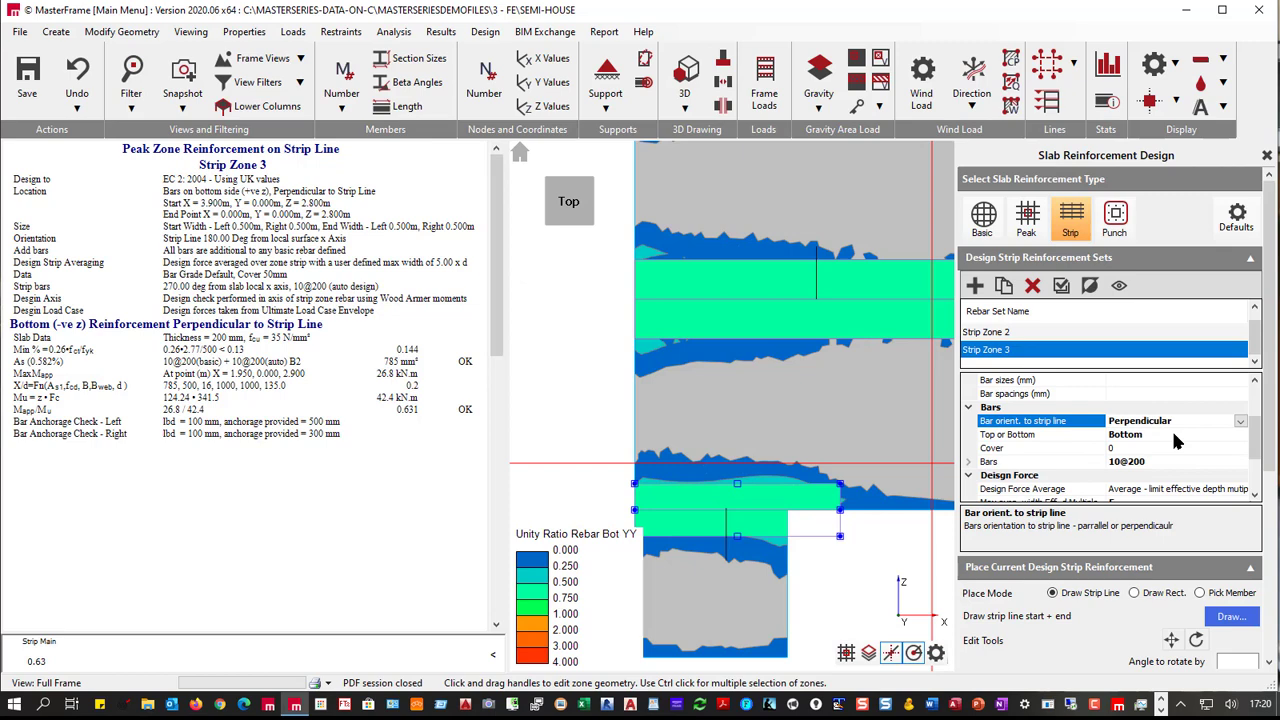
- Set the bar spacing of Strip Zone 3 to 400 mm, keeping the 10 mm bar diameter
click(1151, 460)
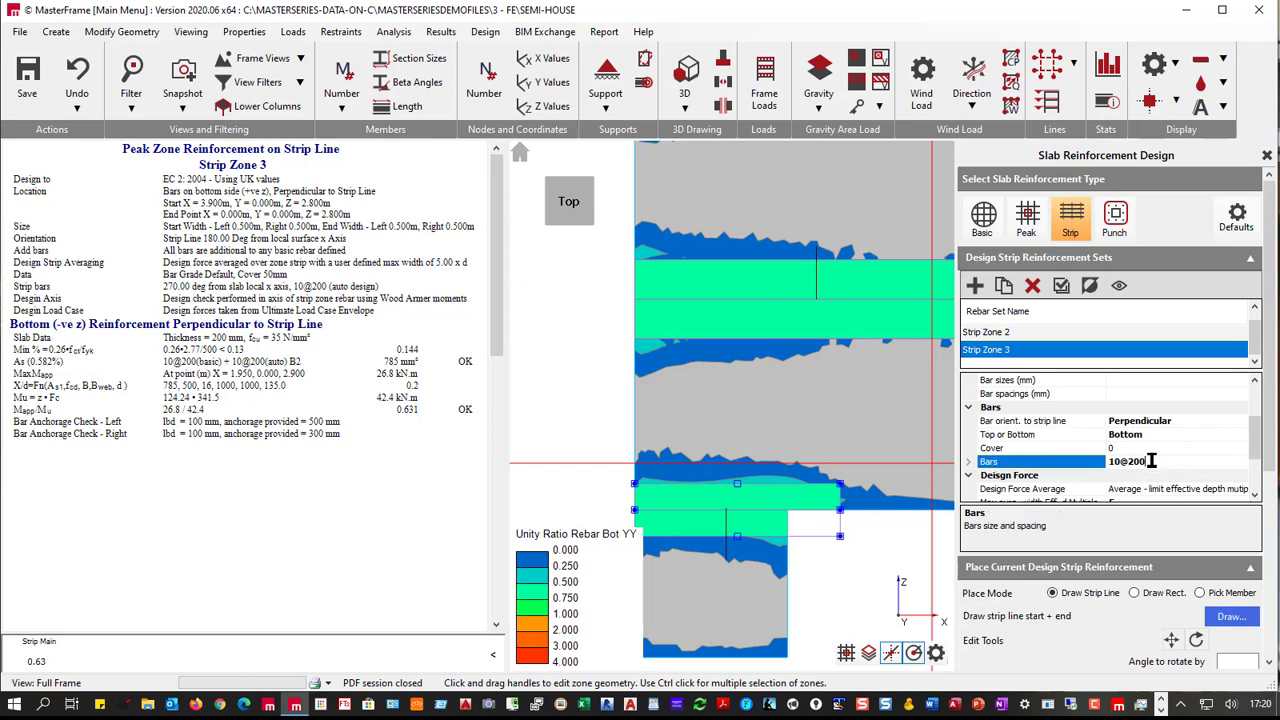
click(967, 461)
scroll(1131, 461, down, 3)
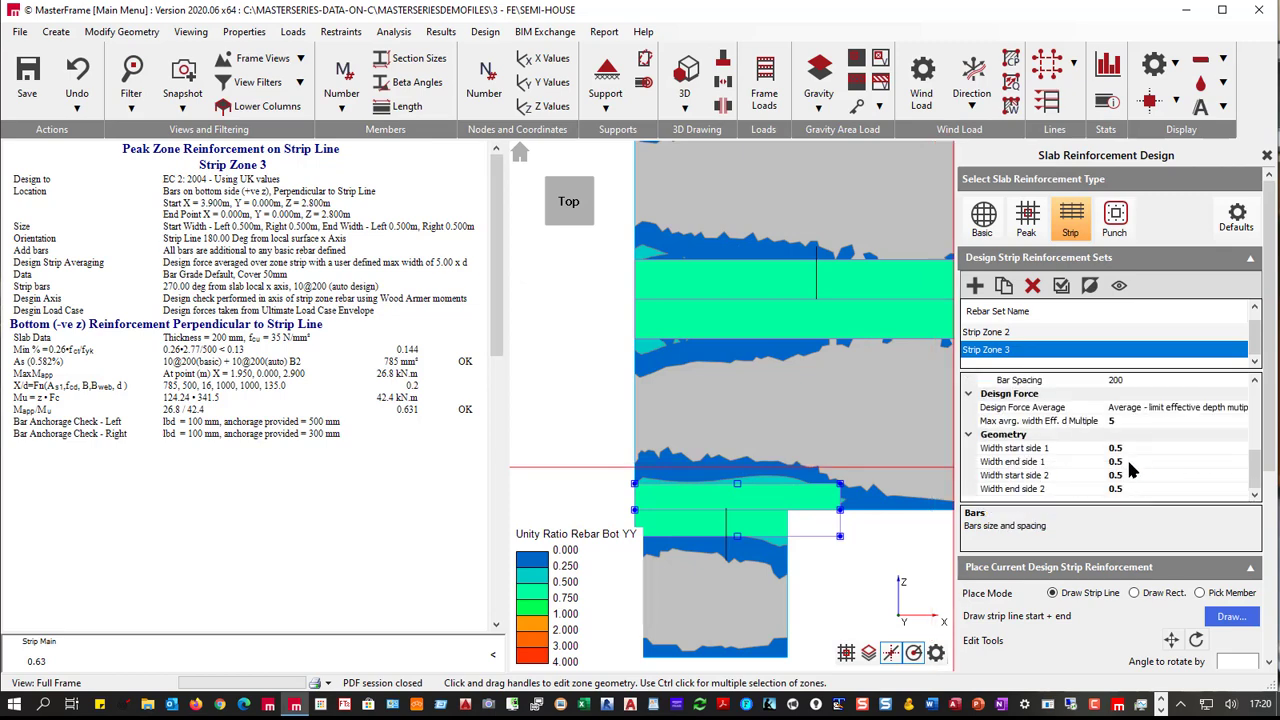
scroll(1050, 392, up, 3)
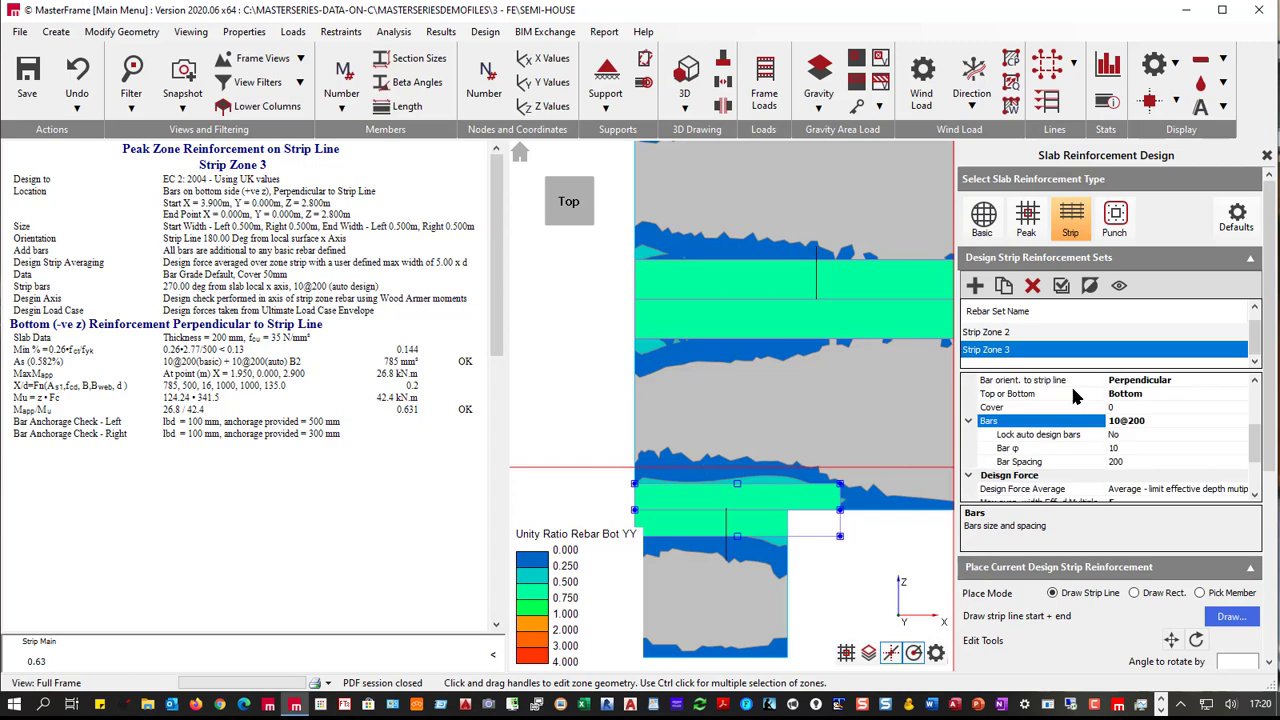
click(1112, 463)
click(1240, 465)
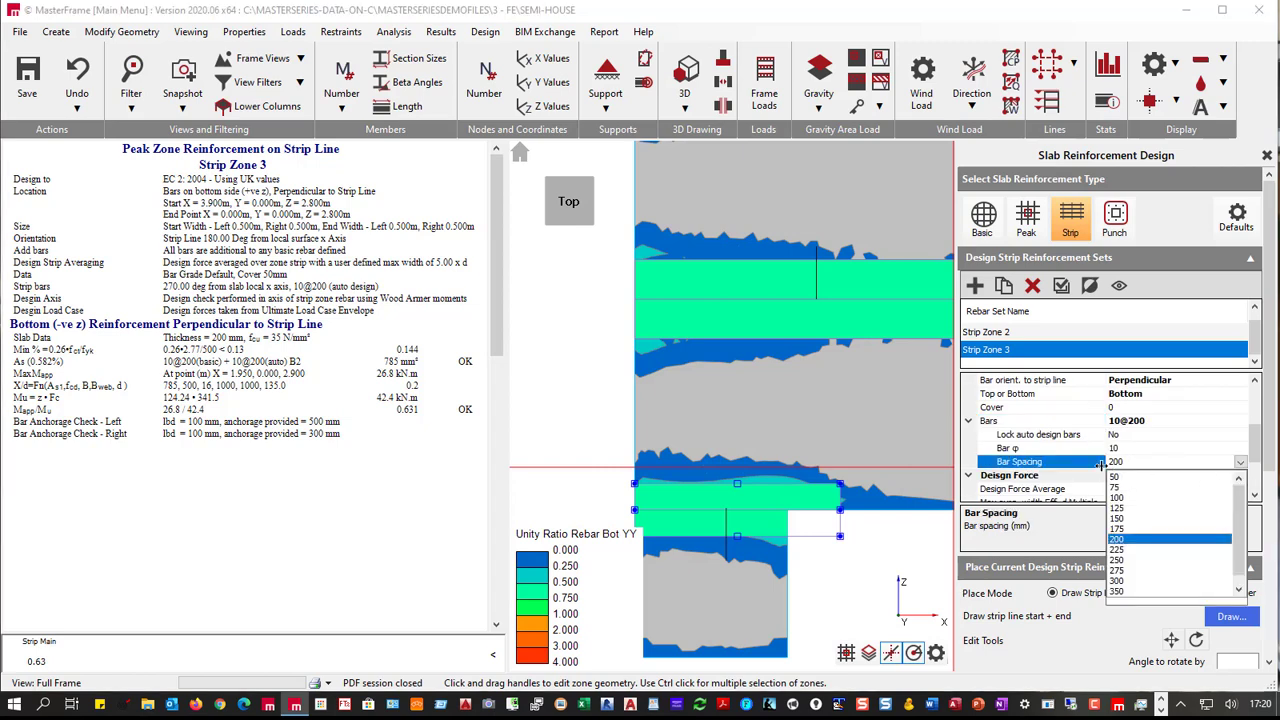
scroll(1110, 595, down, 3)
click(1120, 592)
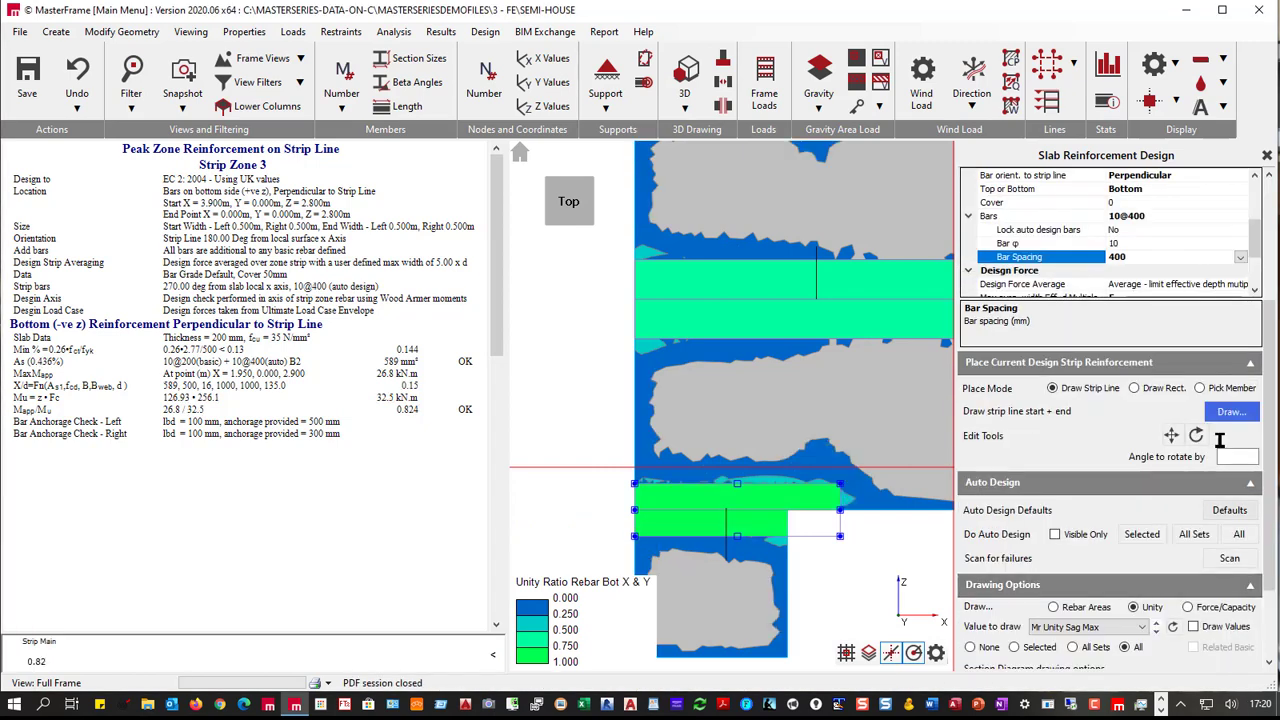
- Review the Mr Unity Sag yy and Mr Unity Sag Max contours across the whole slab, and switch the drawing to rebar areas
click(492, 660)
scroll(134, 391, down, 2)
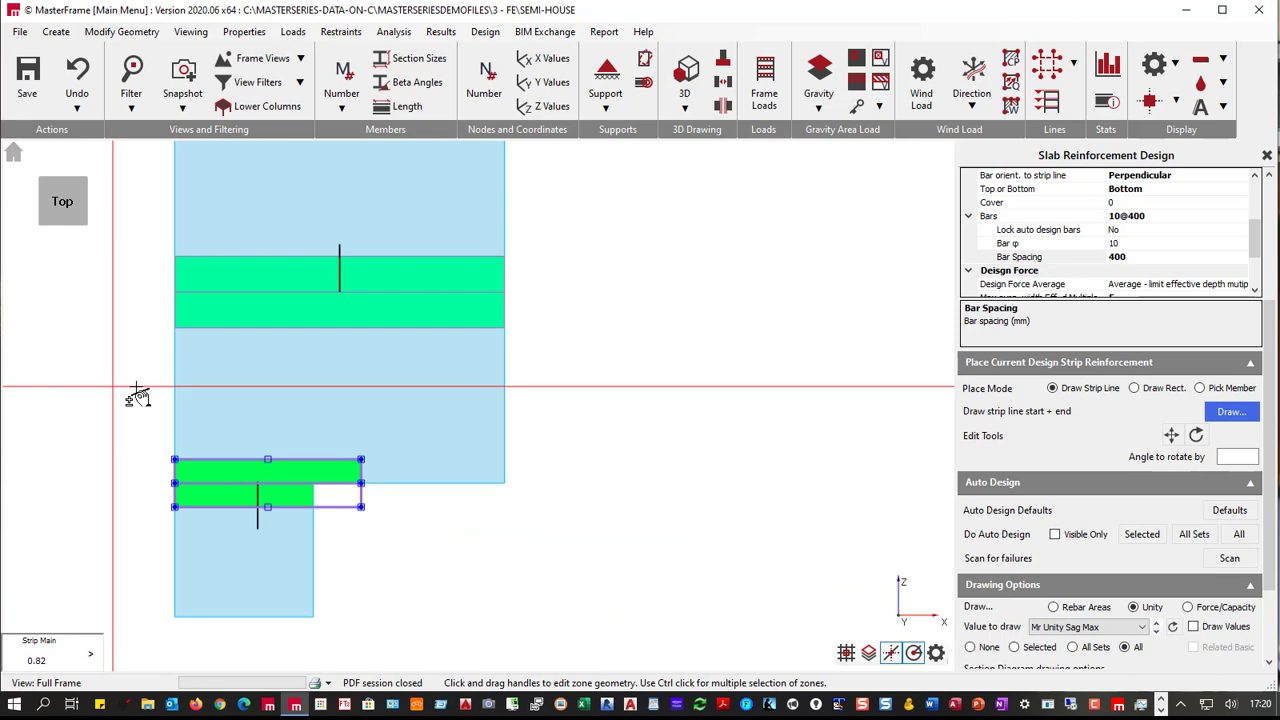
scroll(676, 418, up, 1)
scroll(428, 243, down, 2)
scroll(434, 300, up, 3)
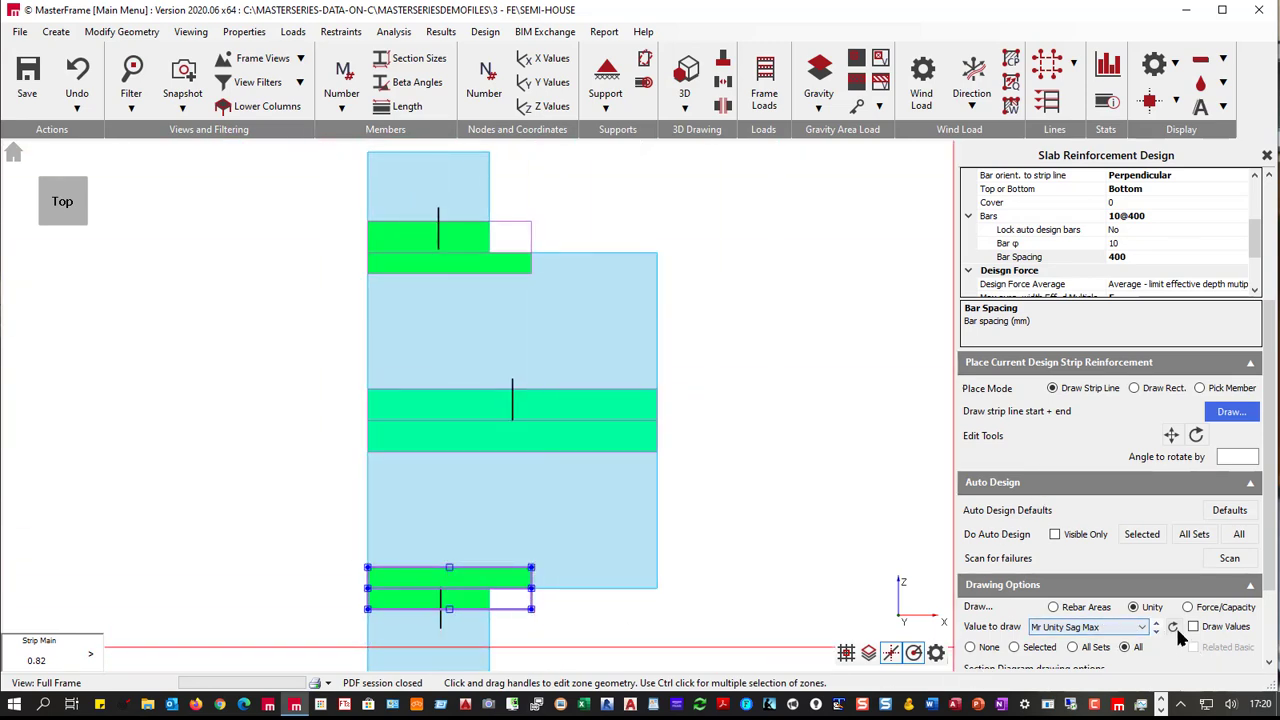
click(1138, 627)
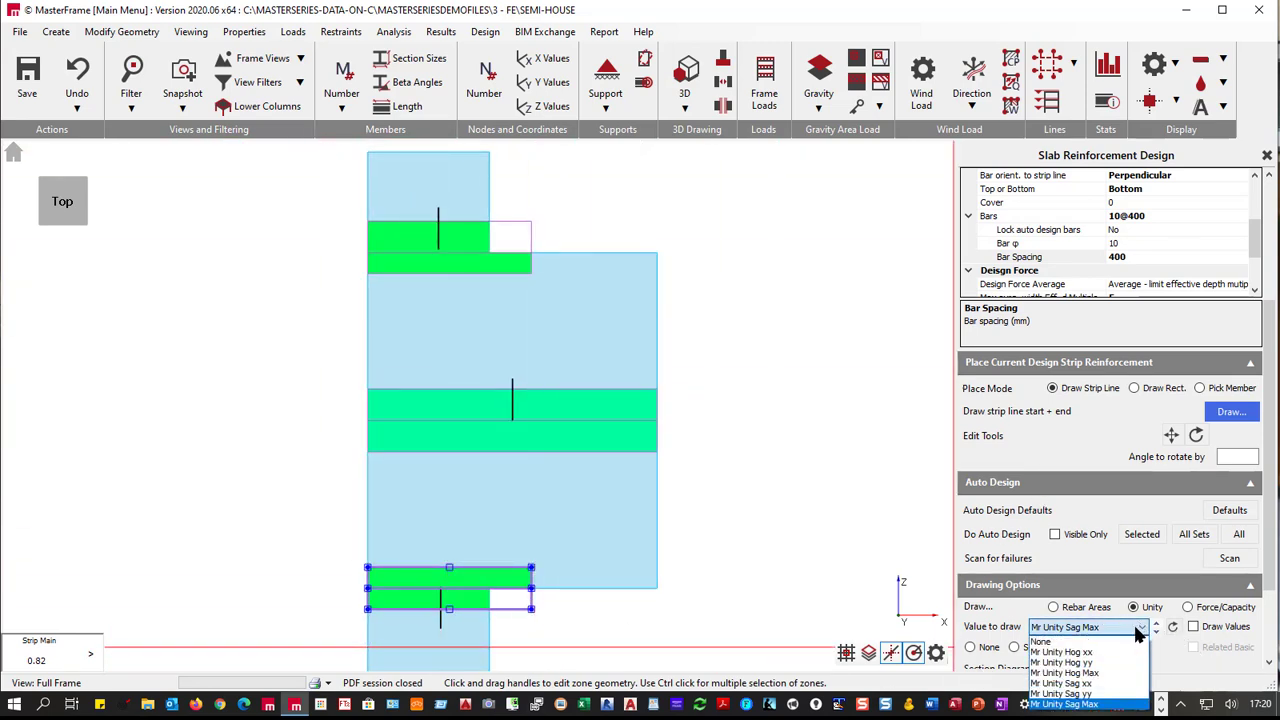
click(1092, 693)
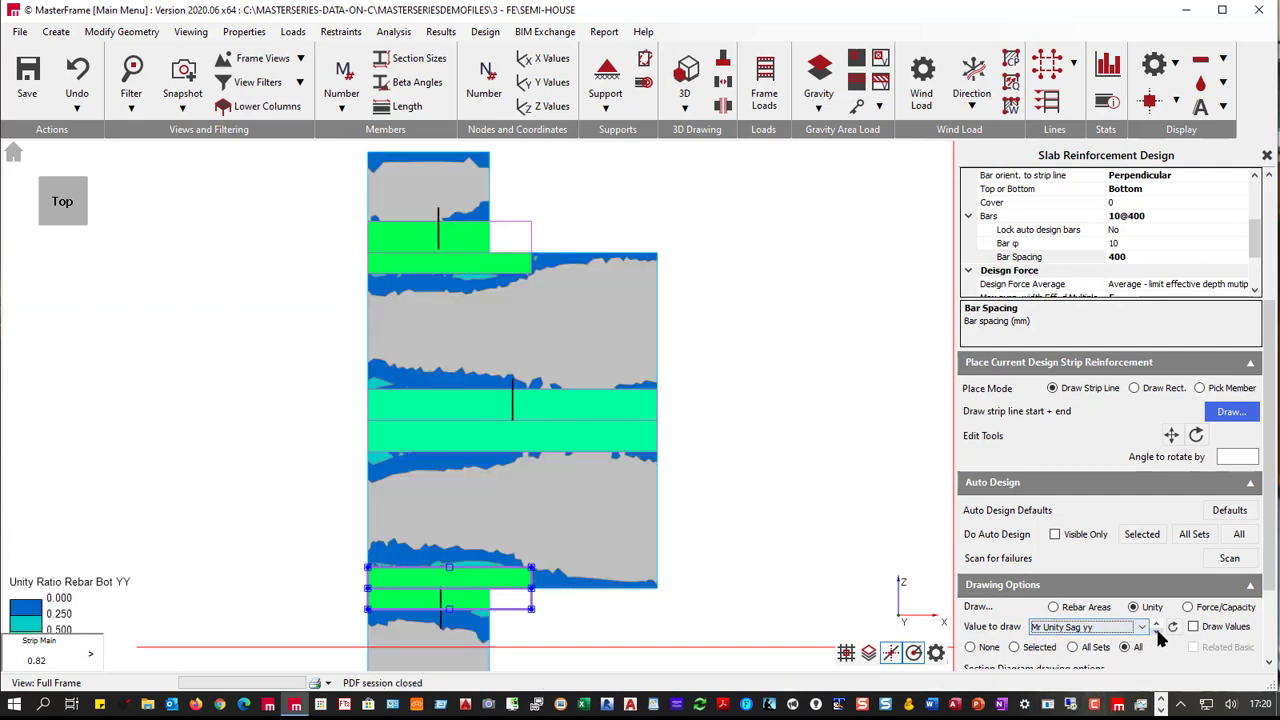
click(1156, 629)
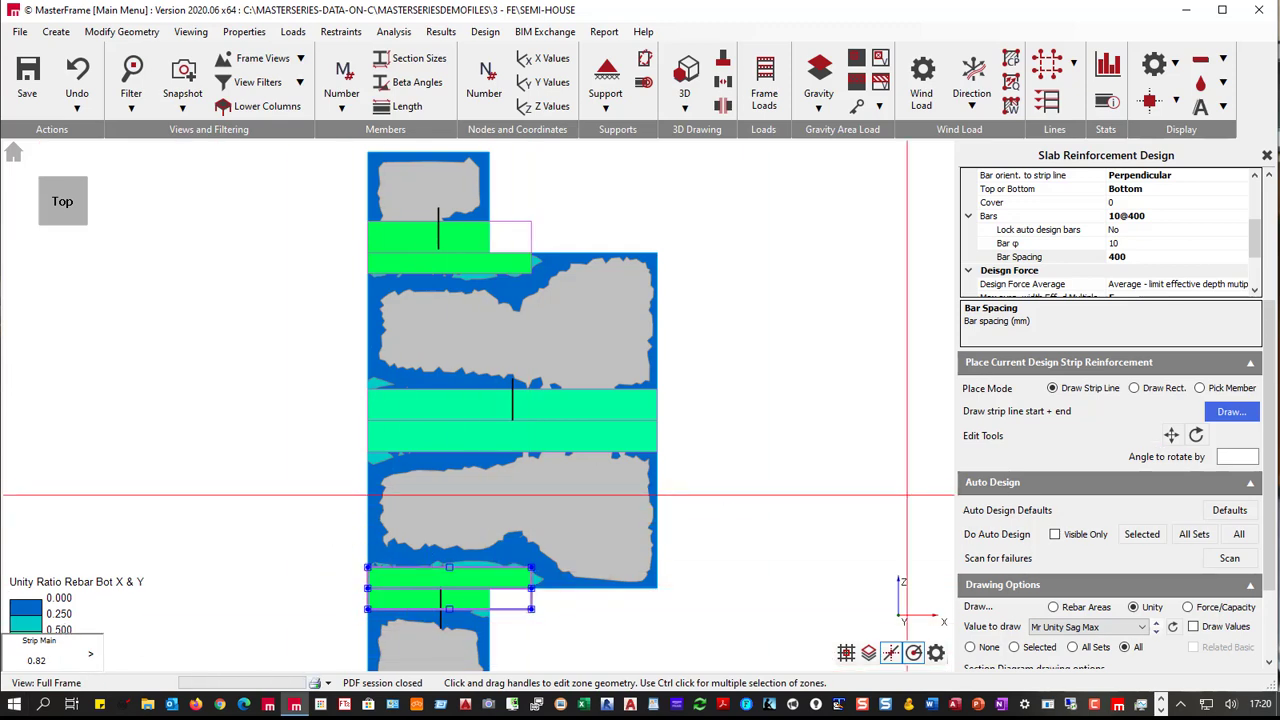
click(1086, 608)
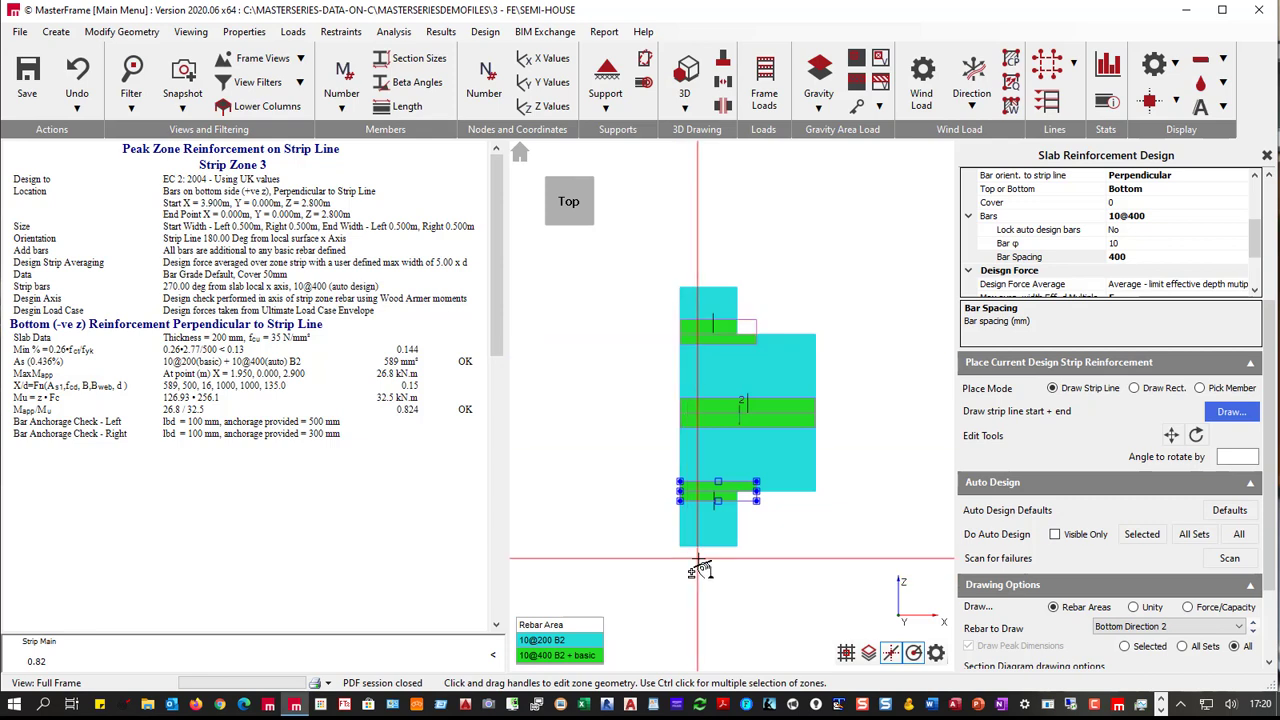
- Review the slab's top reinforcement rebar areas, finishing with Top Direction 2 drawn
click(1255, 634)
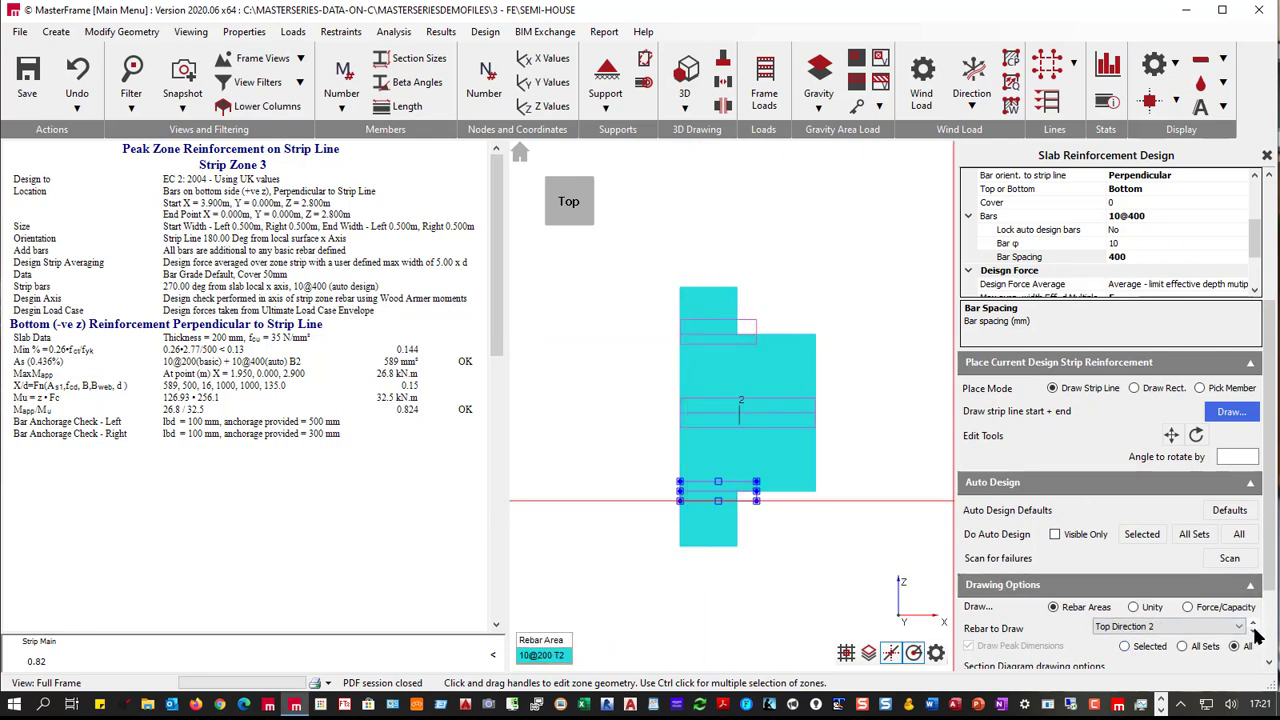
click(1257, 636)
click(1256, 628)
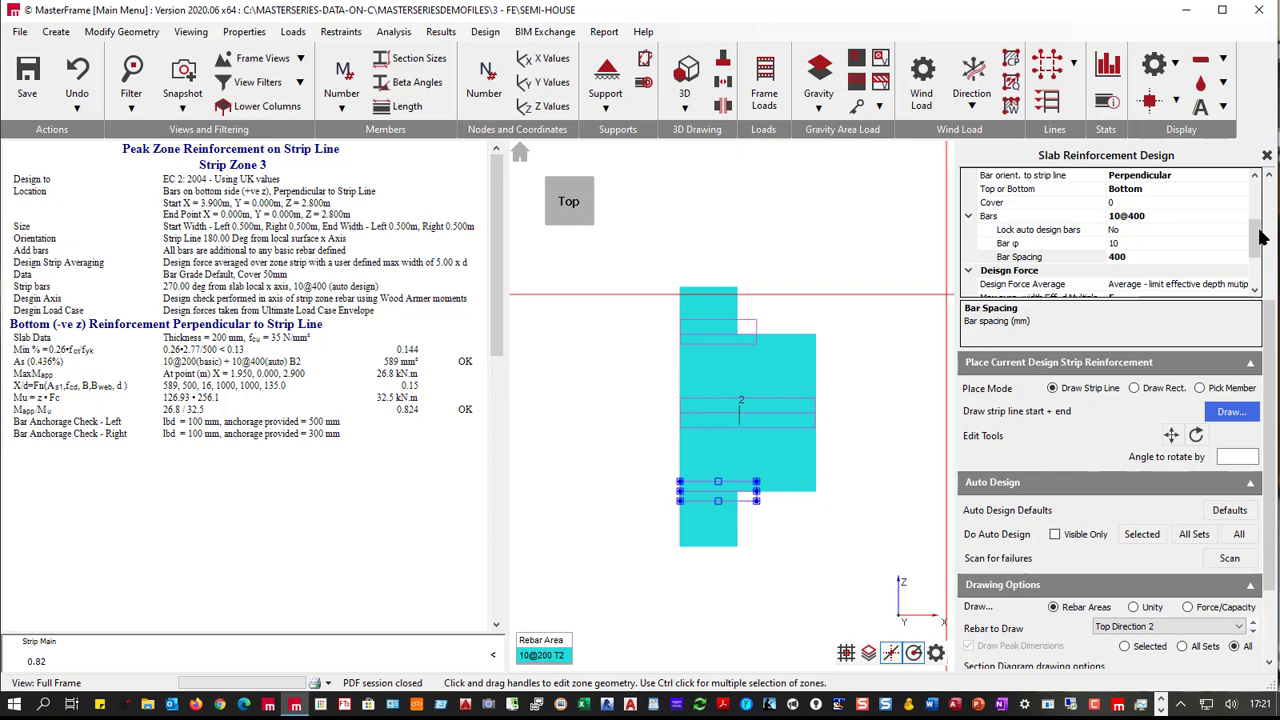
- Export the FE Surface 001 rebar drawing as a DWG at 1:100 scale with all reinforcement directions and types included
scroll(1262, 240, up, 3)
scroll(1262, 240, down, 5)
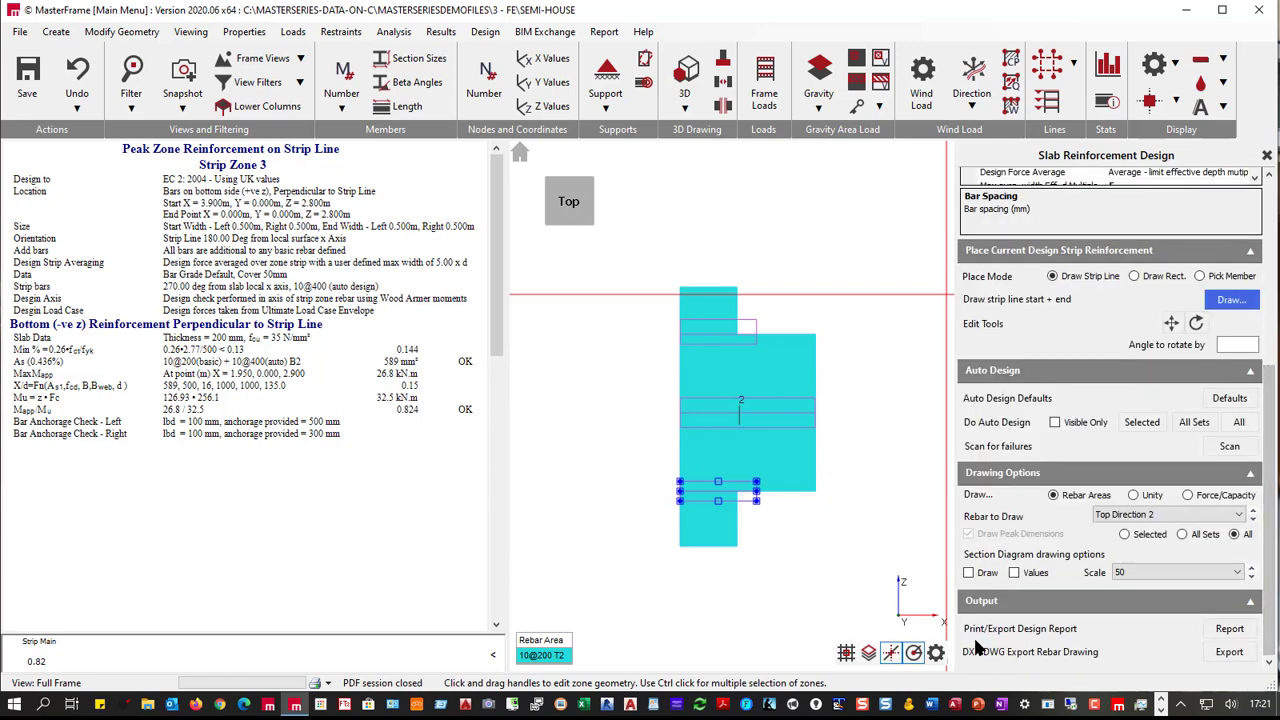
click(1229, 652)
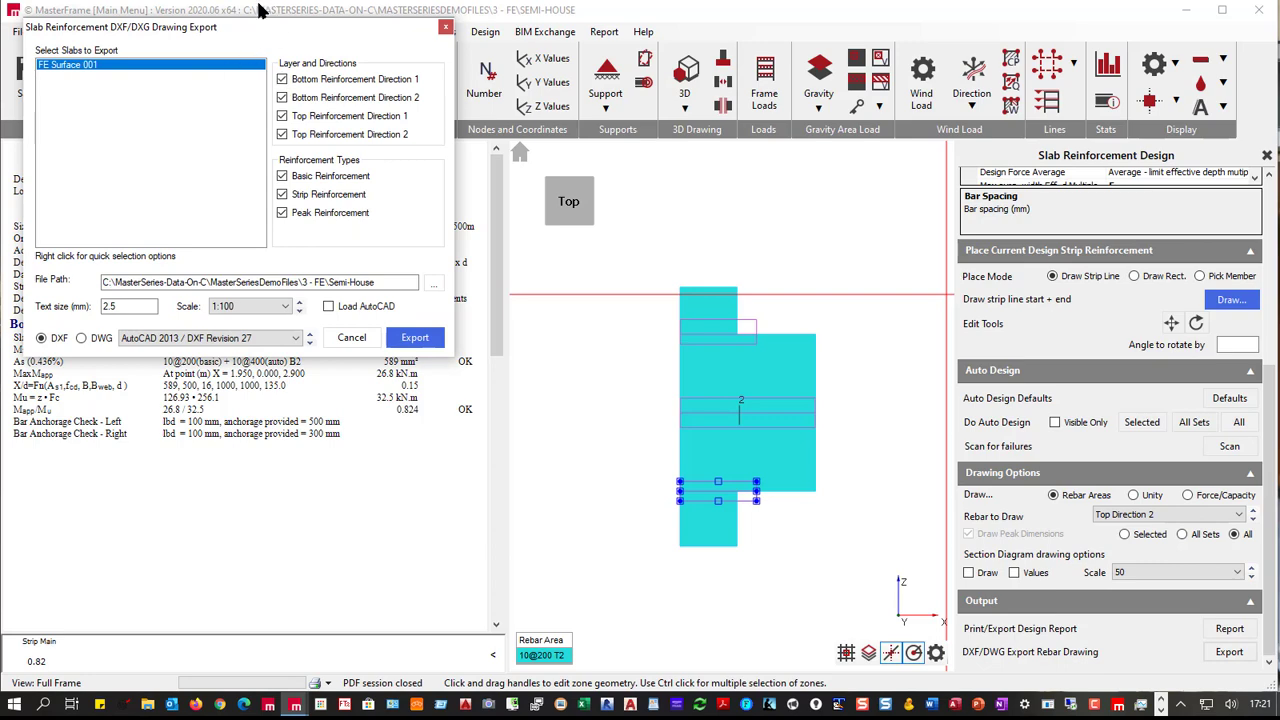
mouse_move(252, 35)
mouse_down()
mouse_move(602, 185)
mouse_move(773, 203)
mouse_up()
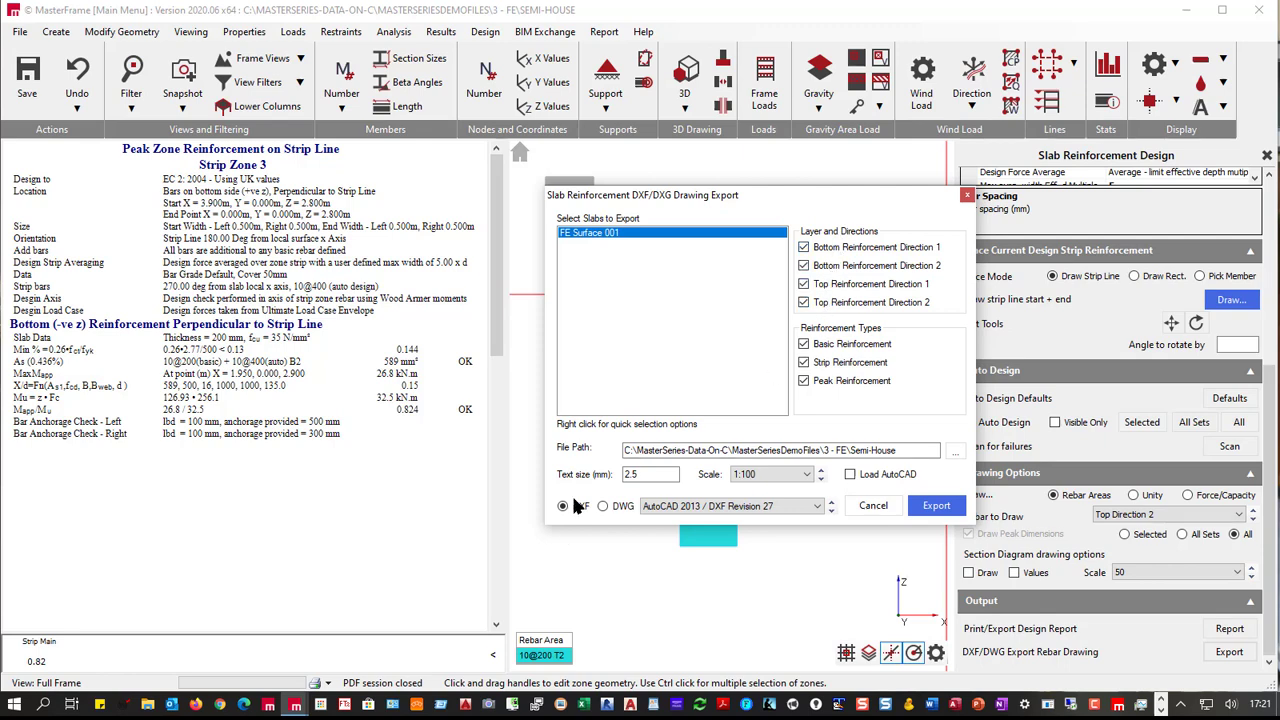
click(735, 476)
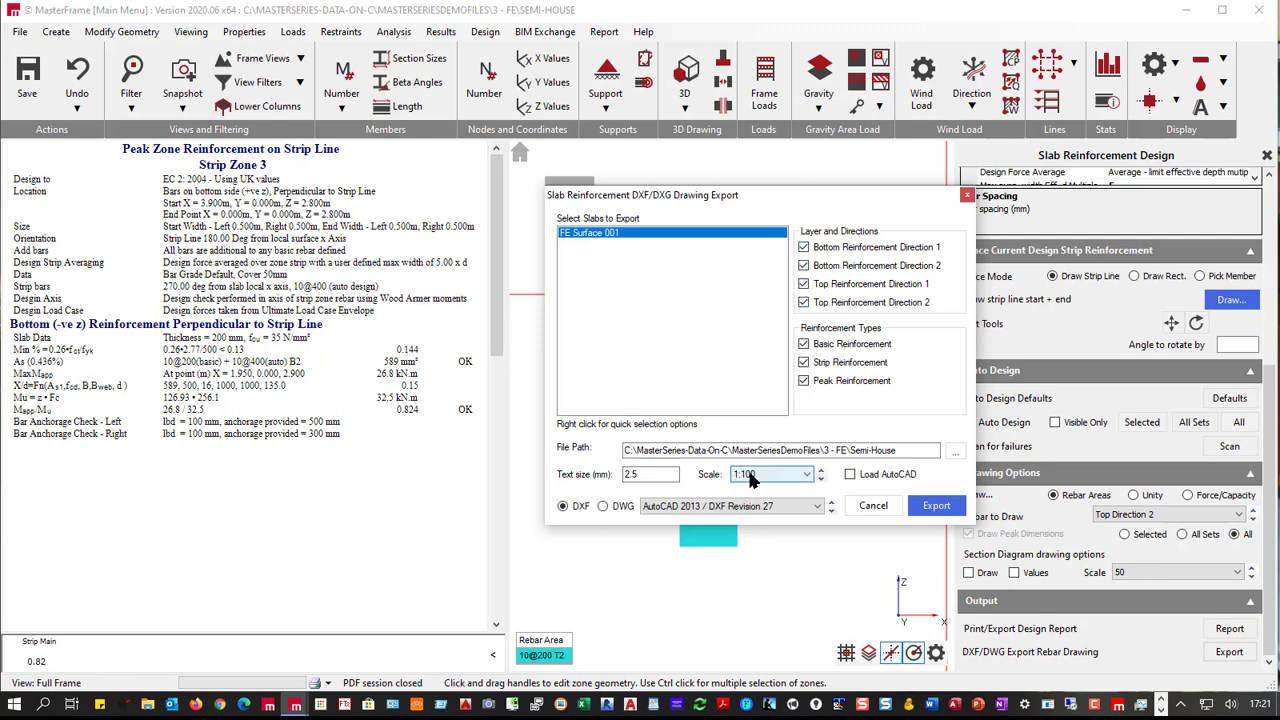
click(603, 506)
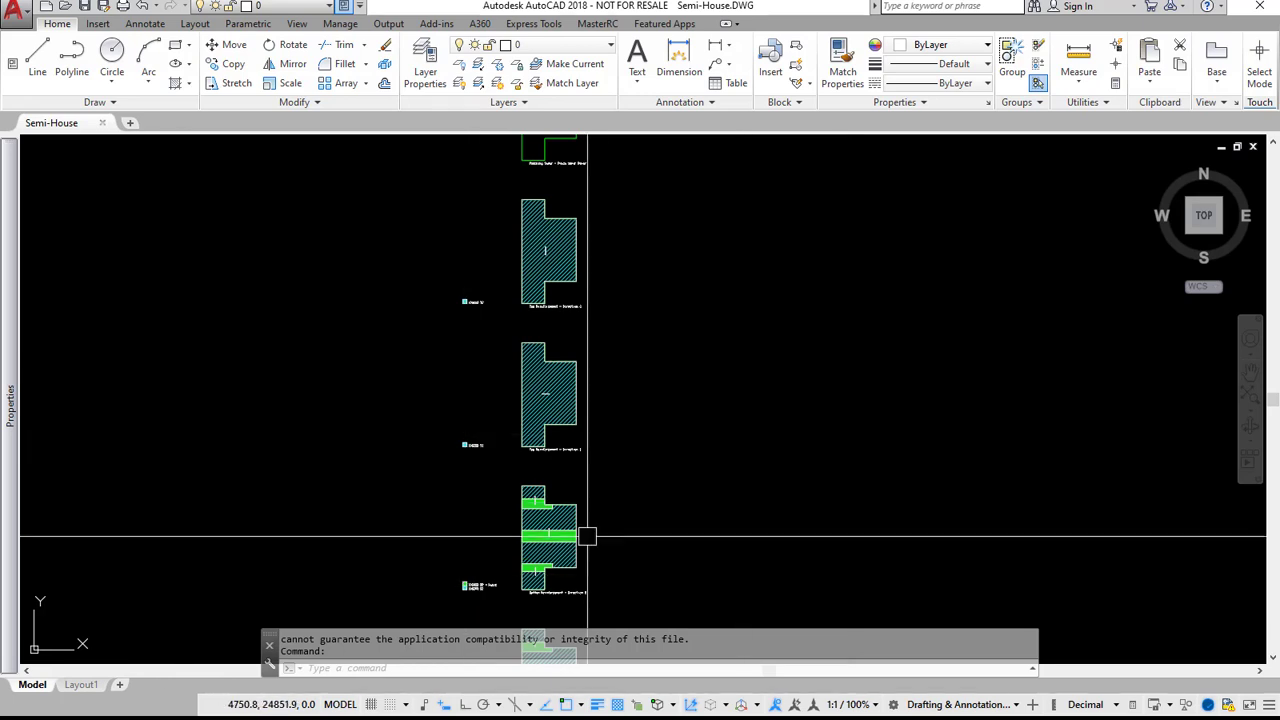
- In AutoCAD, examine the overall layout of the exported Semi-House slab plans and the punching shear plan's title
scroll(601, 457, down, 8)
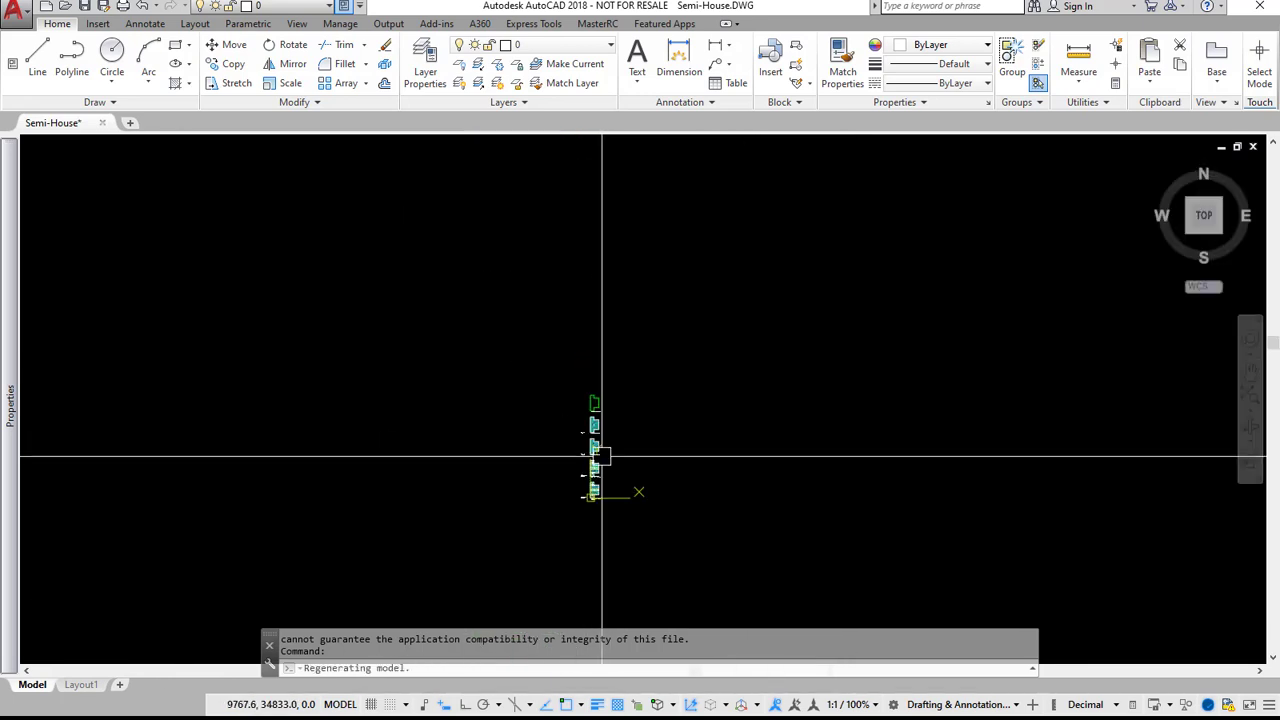
scroll(600, 521, up, 5)
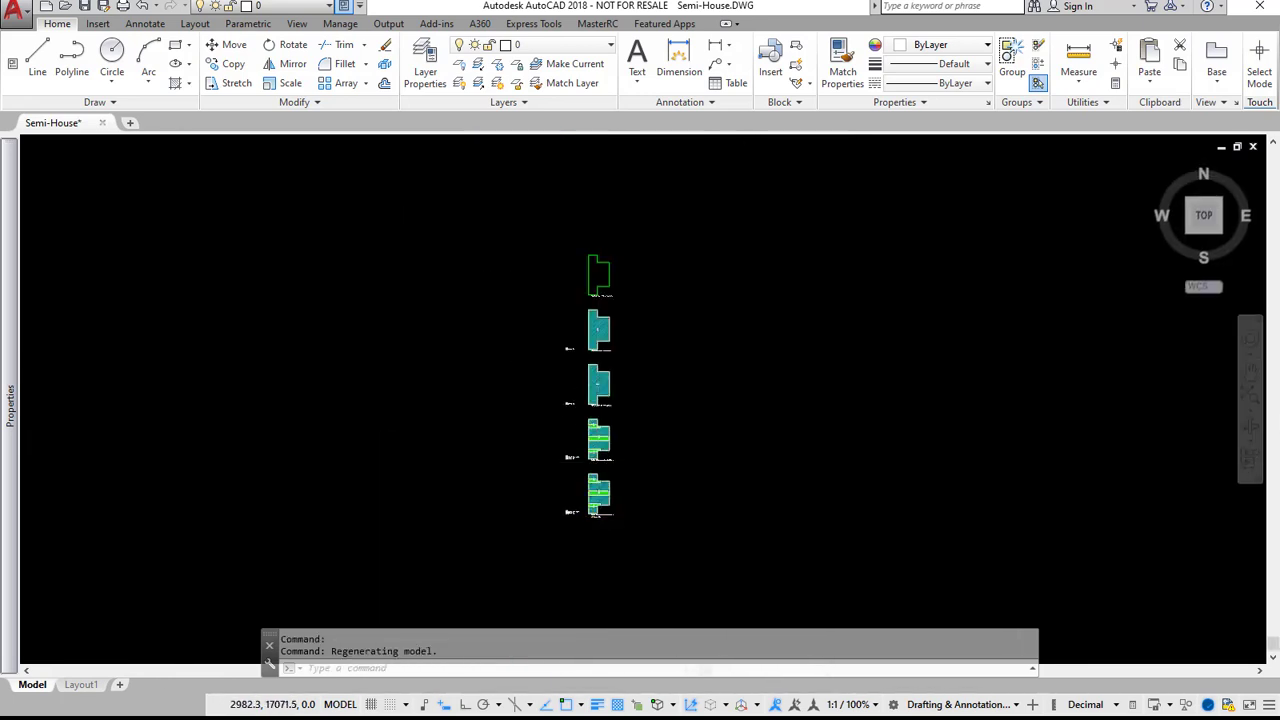
scroll(620, 380, up, 4)
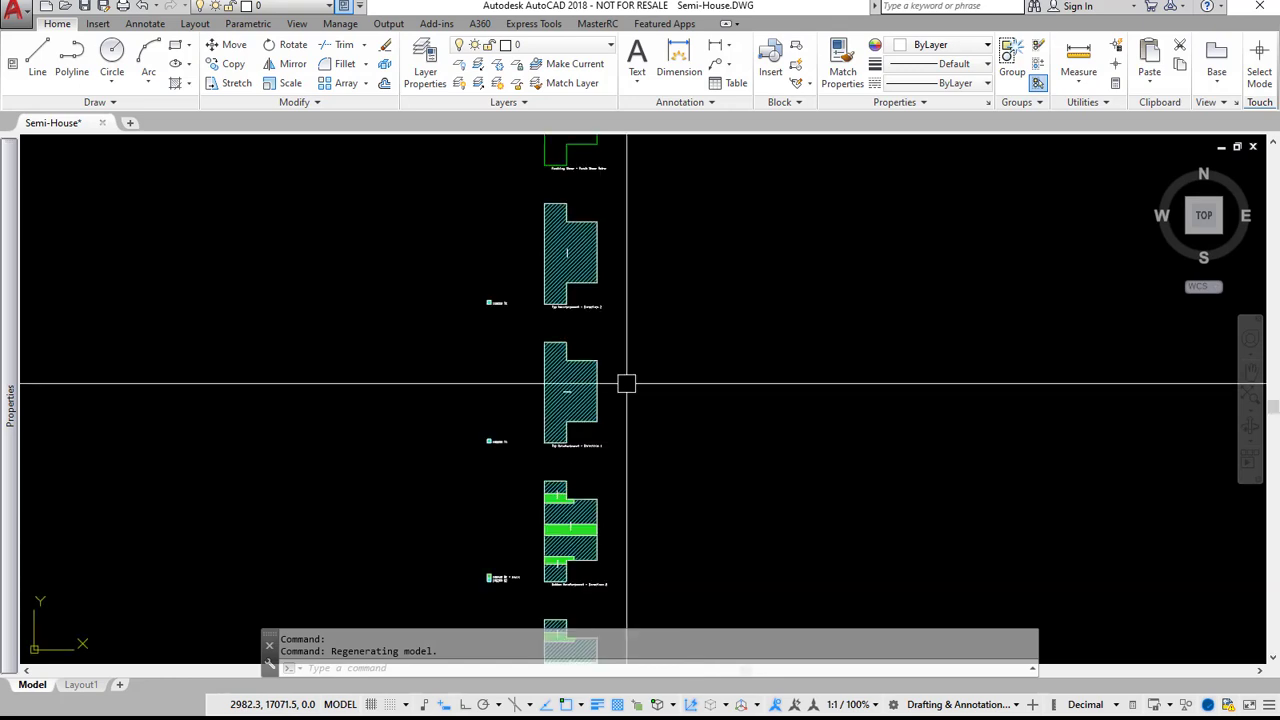
scroll(590, 168, up, 5)
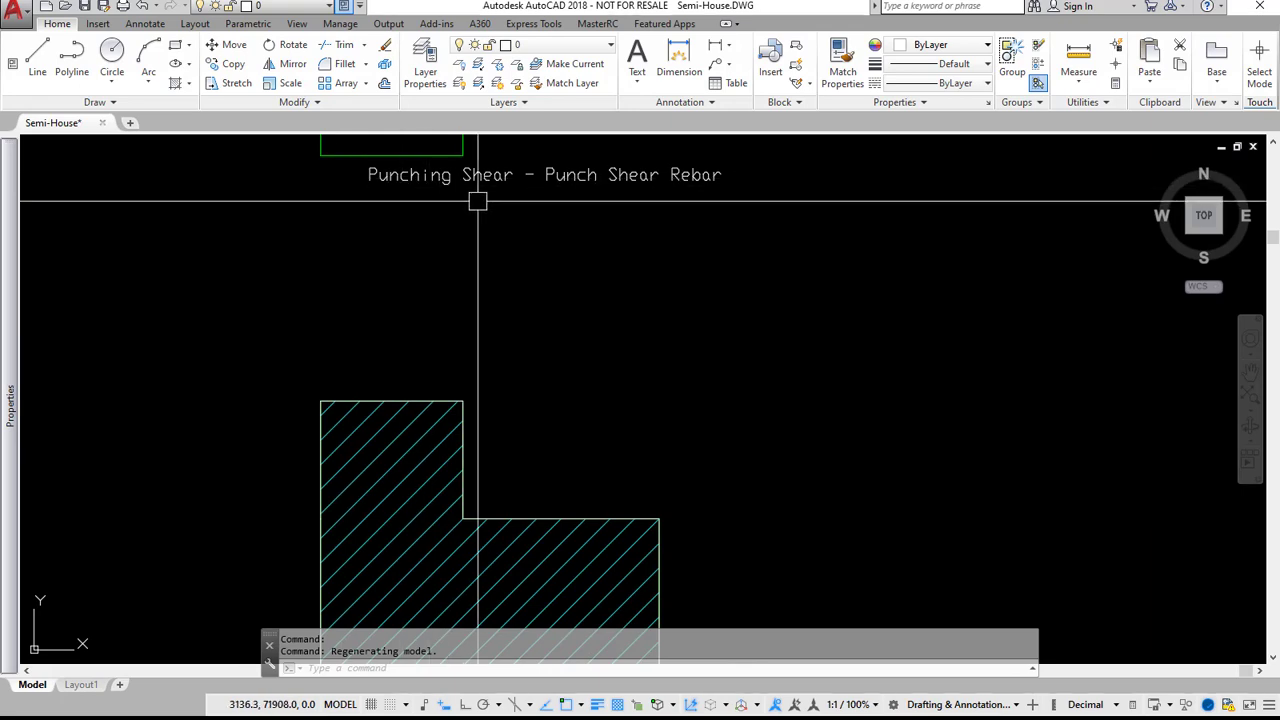
scroll(505, 223, down, 5)
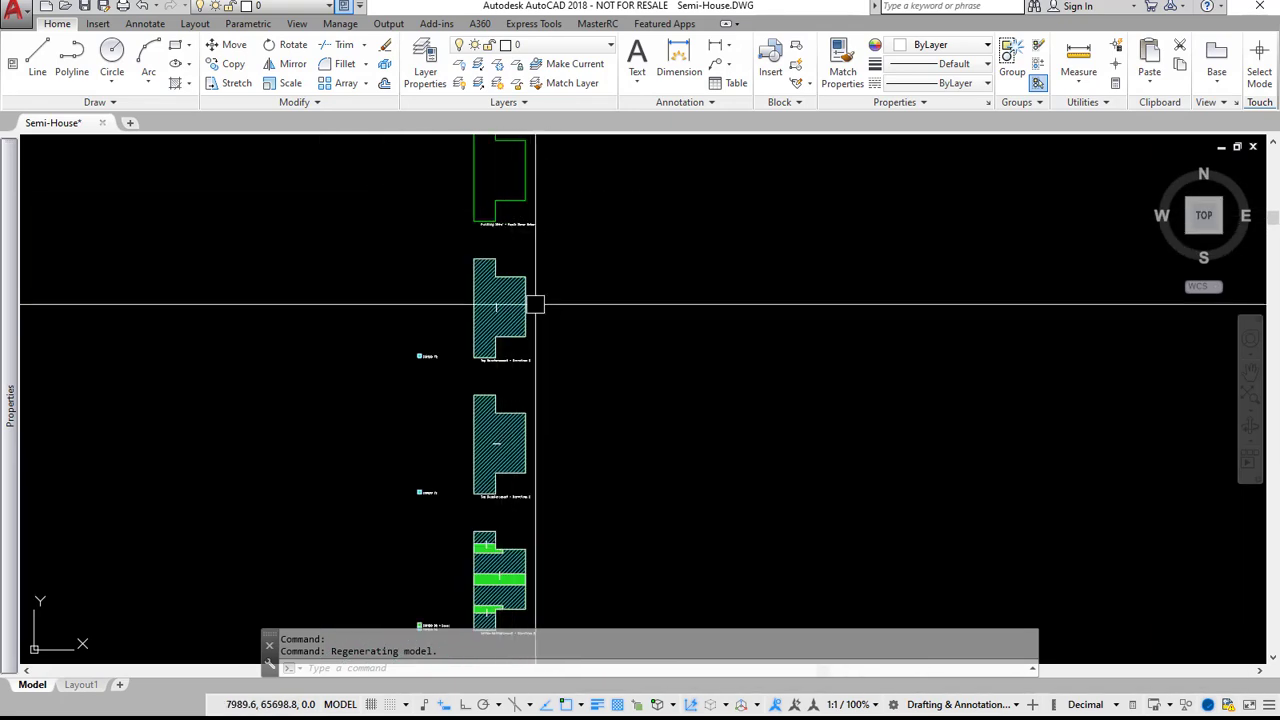
middle_drag(560, 515, 634, 220)
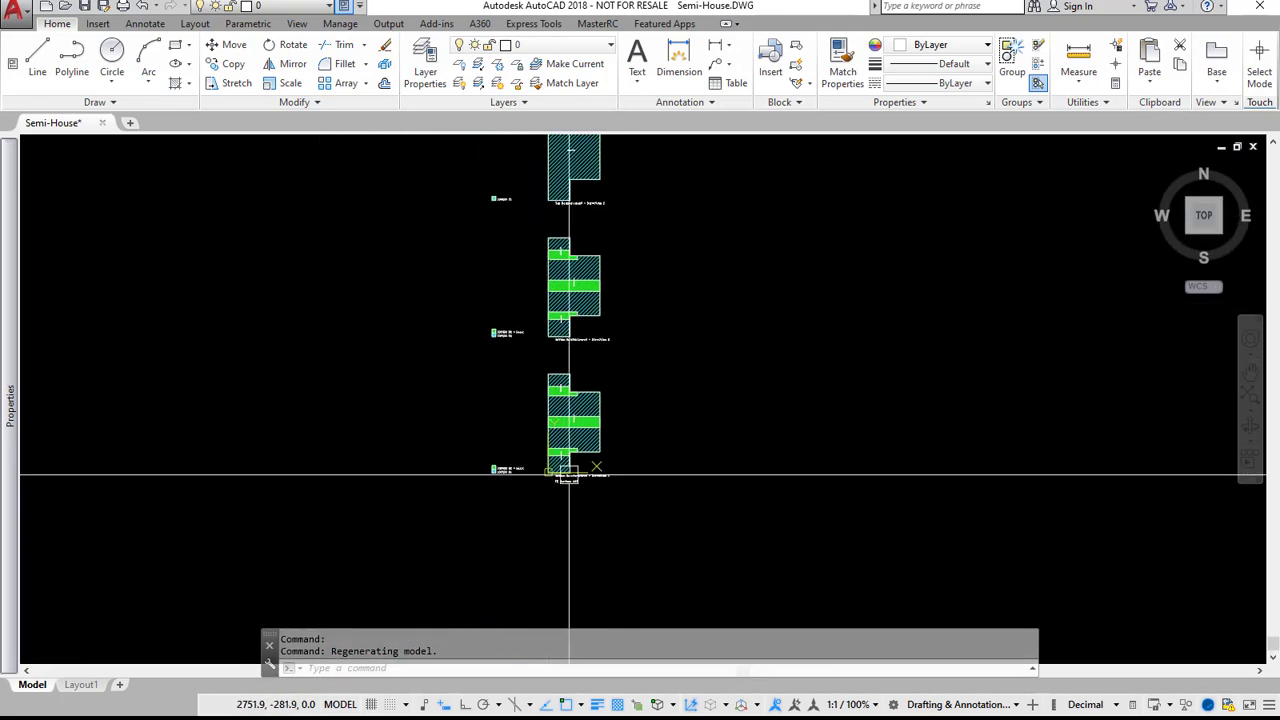
- Examine the strip zones, bar legend and titles on the exported bottom reinforcement plans for both directions
scroll(582, 443, up, 4)
scroll(582, 443, up, 3)
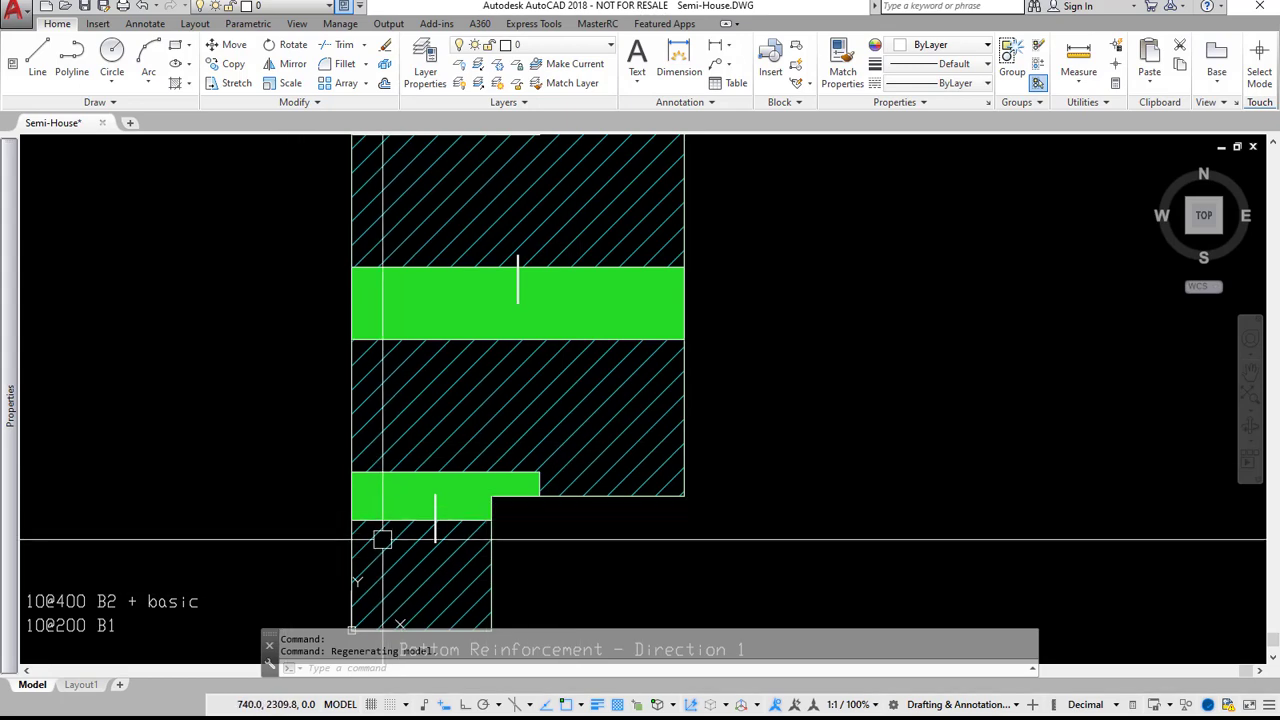
mouse_move(380, 534)
middle_down()
mouse_move(663, 462)
mouse_move(658, 447)
middle_up()
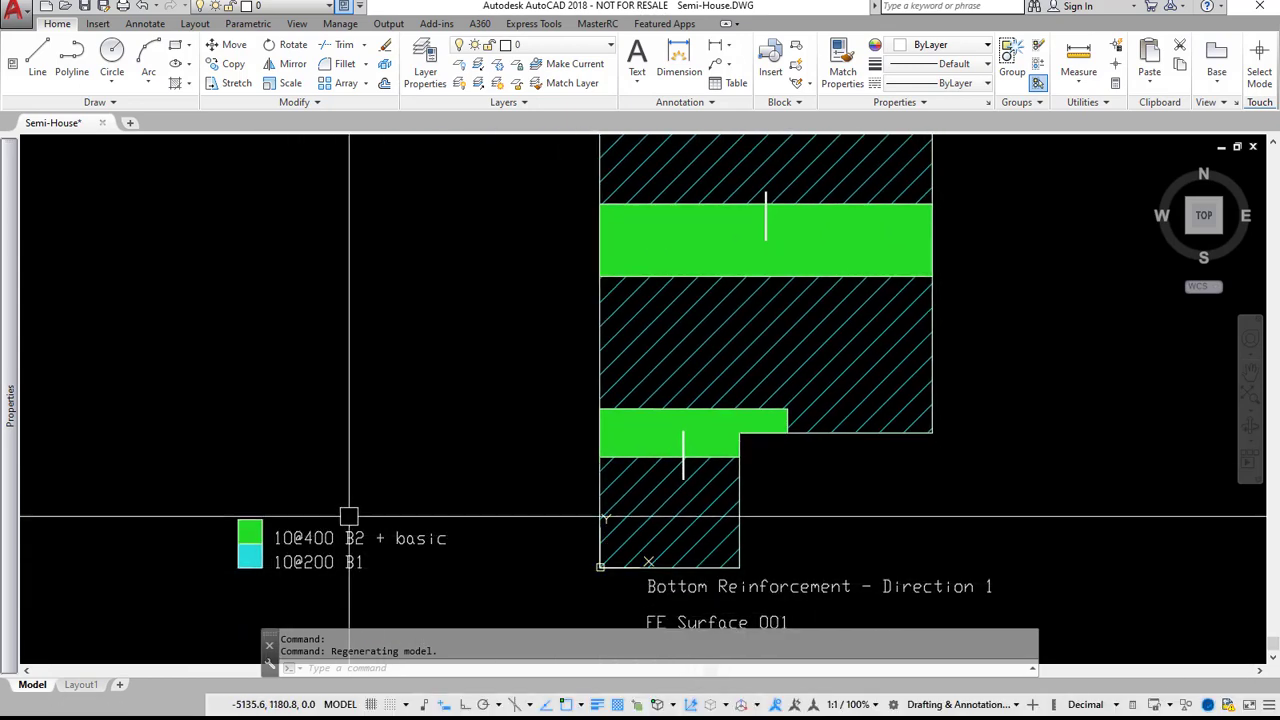
scroll(500, 350, down, 2)
middle_drag(500, 350, 471, 437)
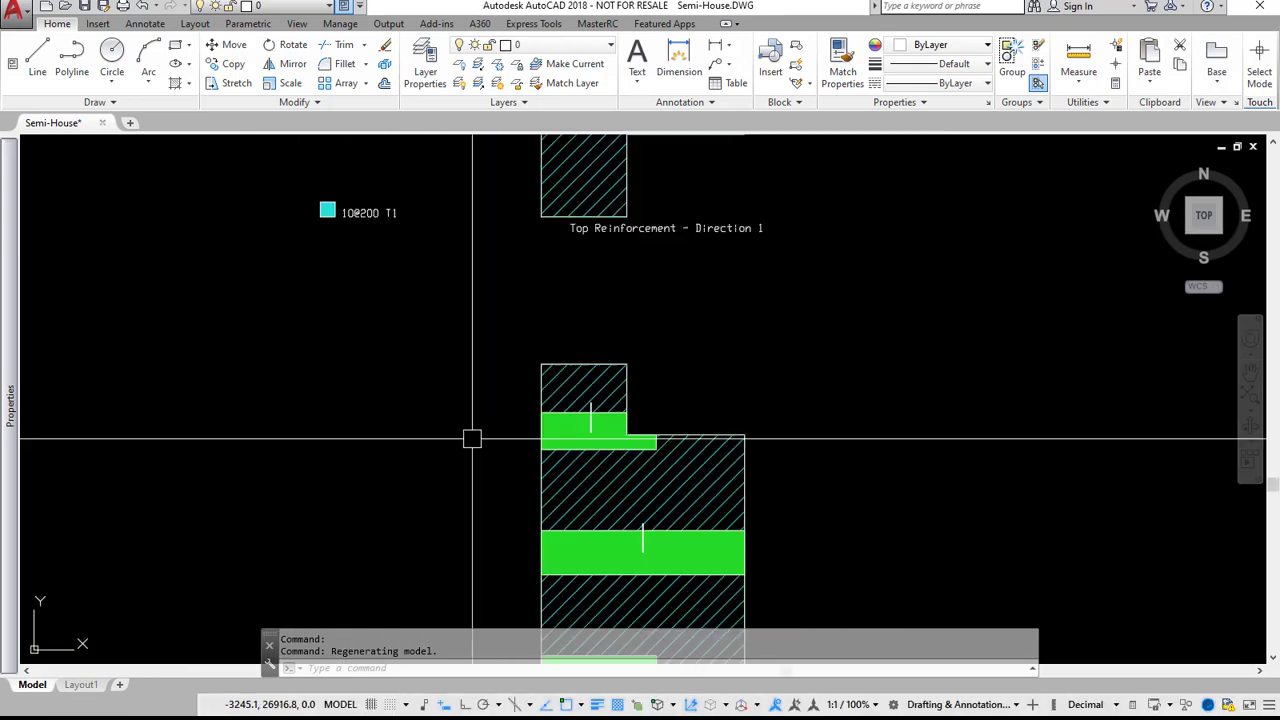
middle_drag(474, 531, 485, 350)
- Examine the exported top reinforcement plans for Directions 1 and 2 with their legends, finishing with all five plans in view
mouse_move(439, 314)
middle_down()
mouse_move(434, 543)
mouse_move(459, 632)
middle_up()
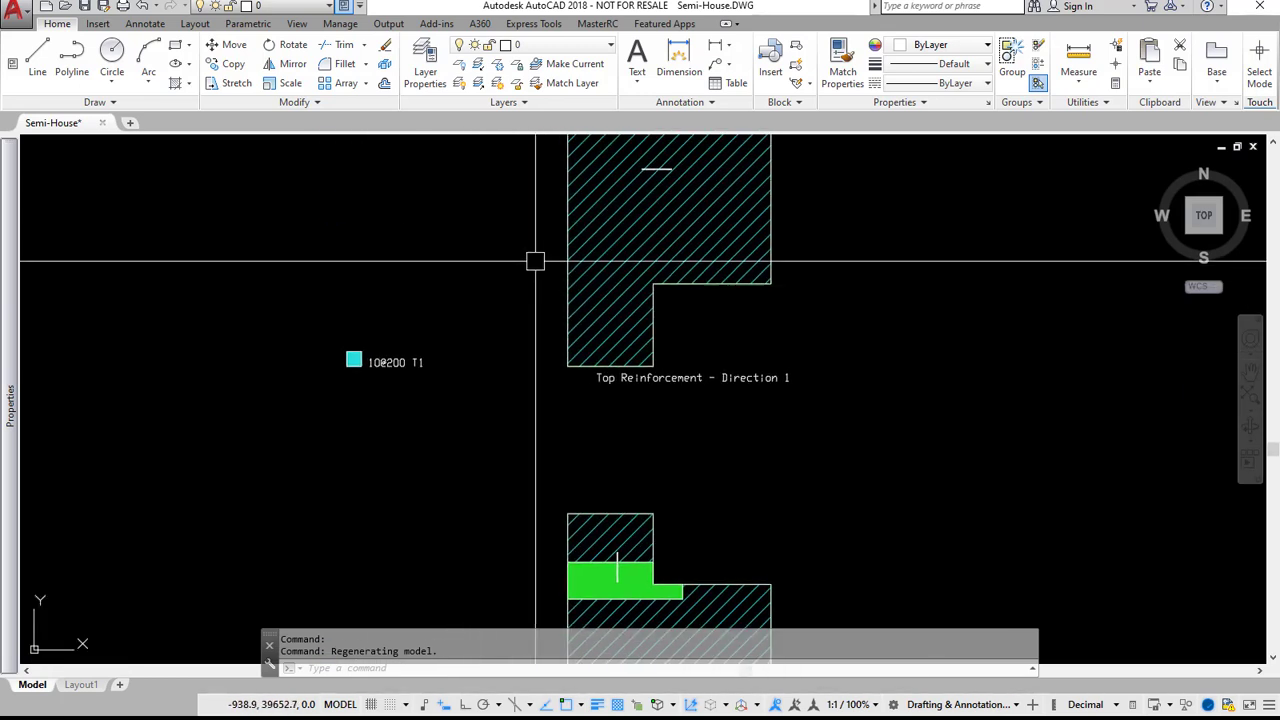
mouse_move(534, 263)
middle_down()
mouse_move(490, 478)
mouse_move(495, 538)
middle_up()
middle_drag(466, 263, 486, 514)
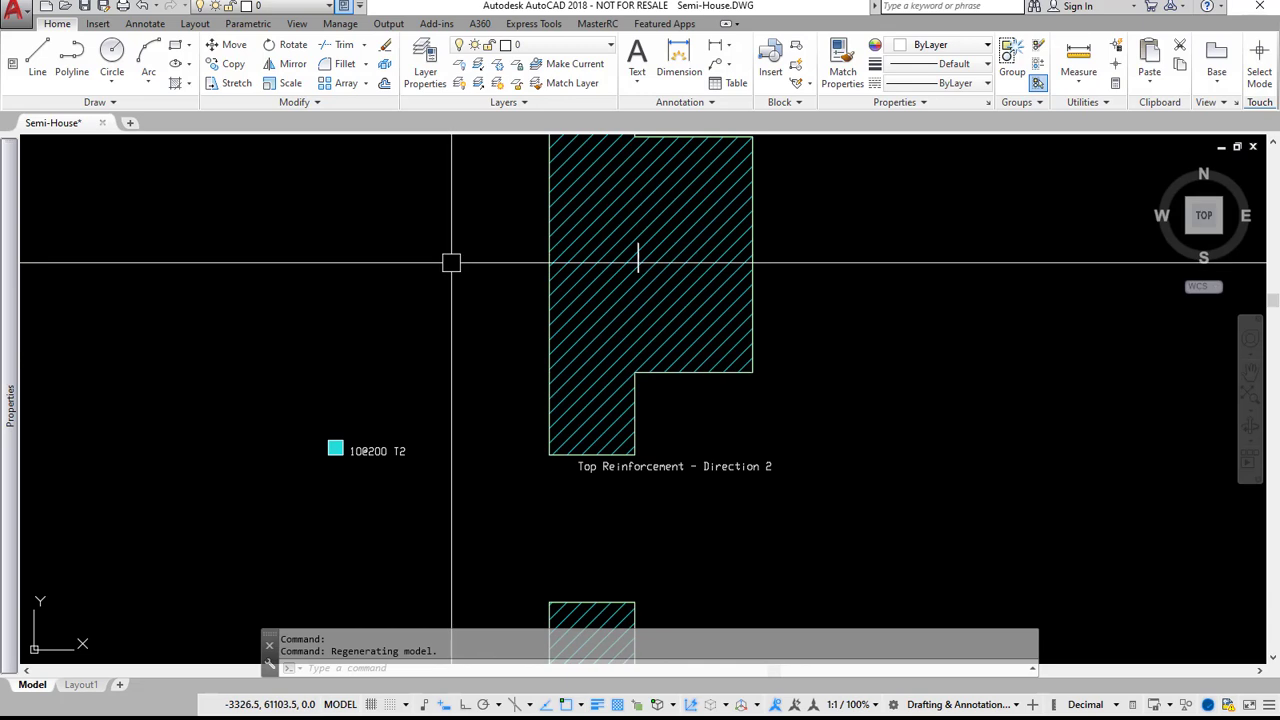
middle_drag(451, 263, 445, 442)
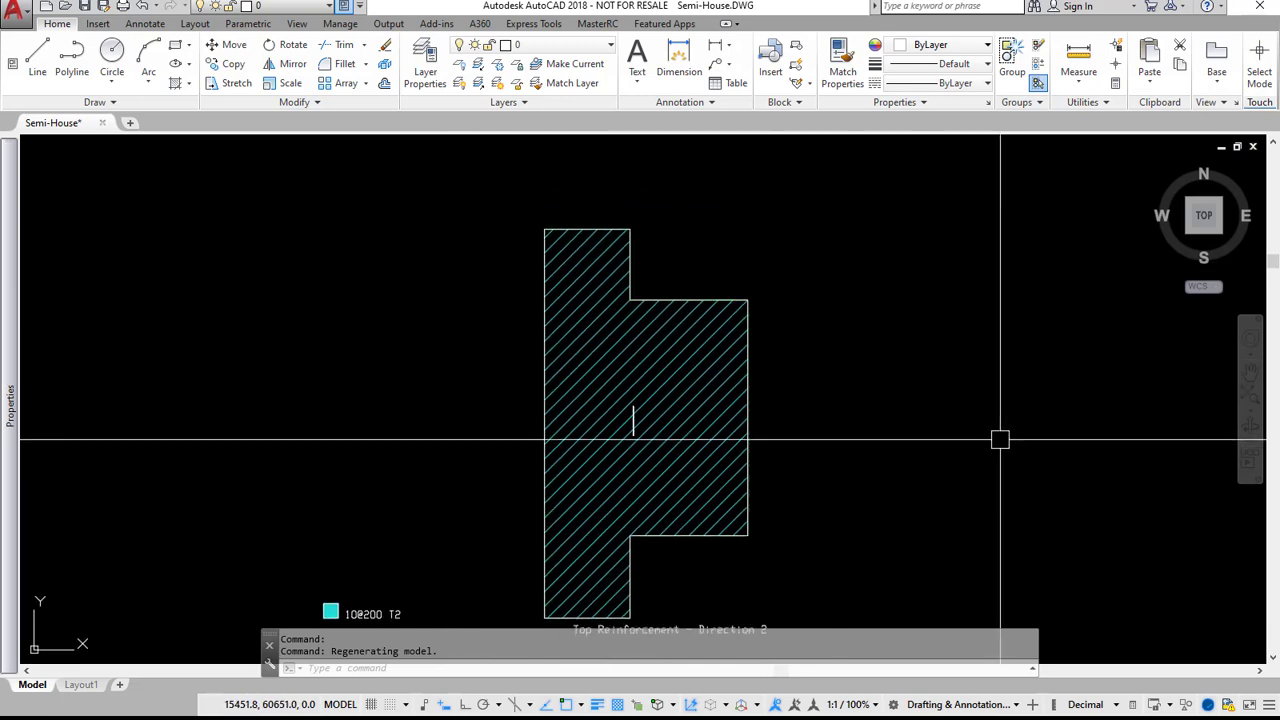
scroll(997, 437, down, 8)
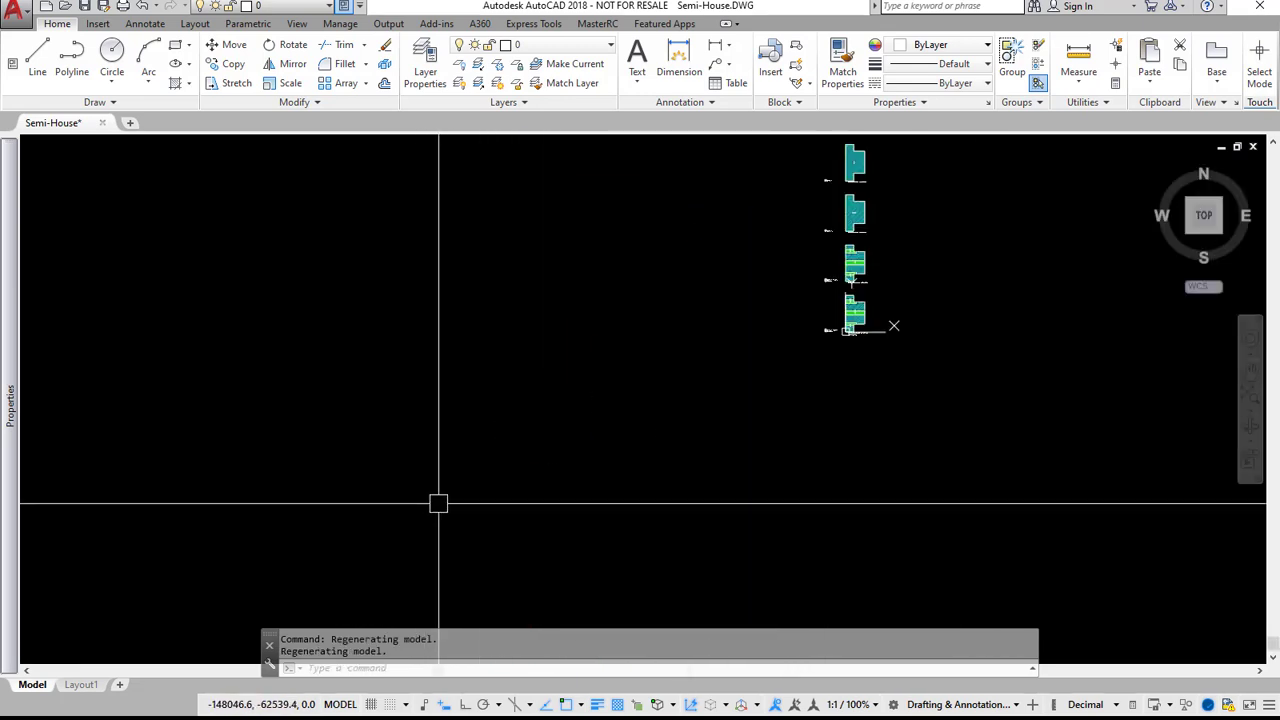
scroll(438, 503, up, 2)
middle_drag(760, 368, 347, 582)
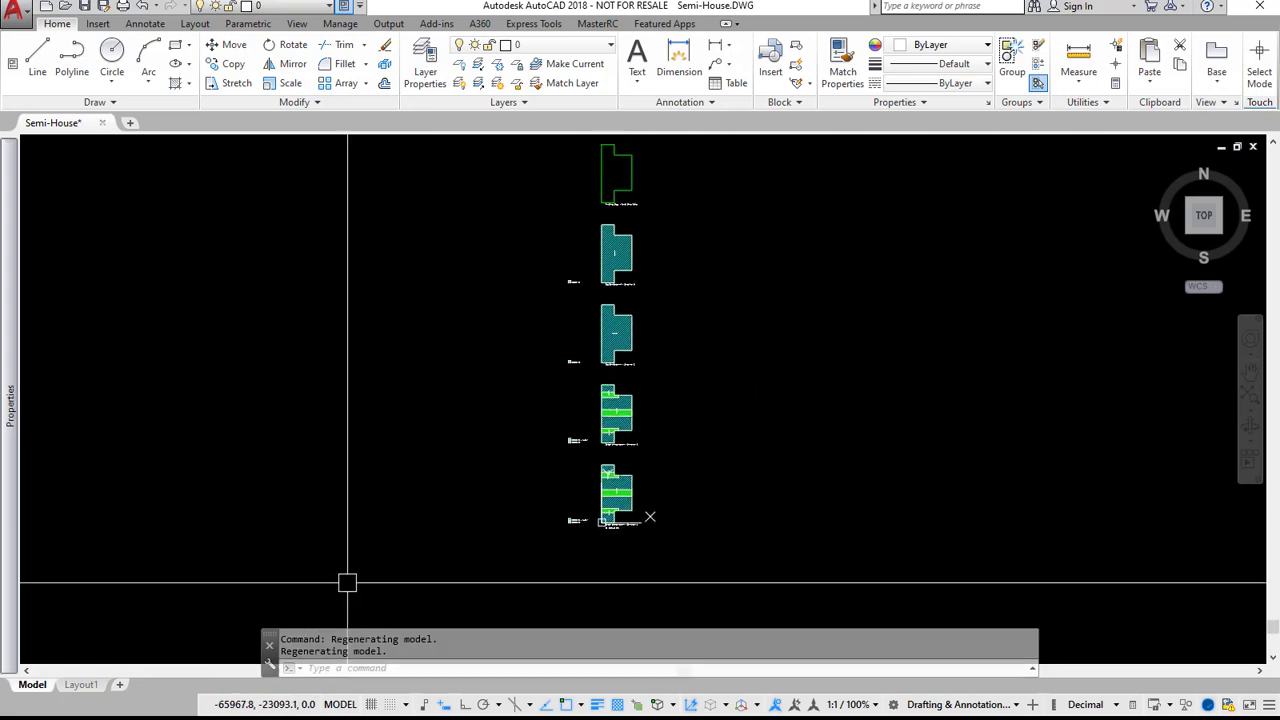